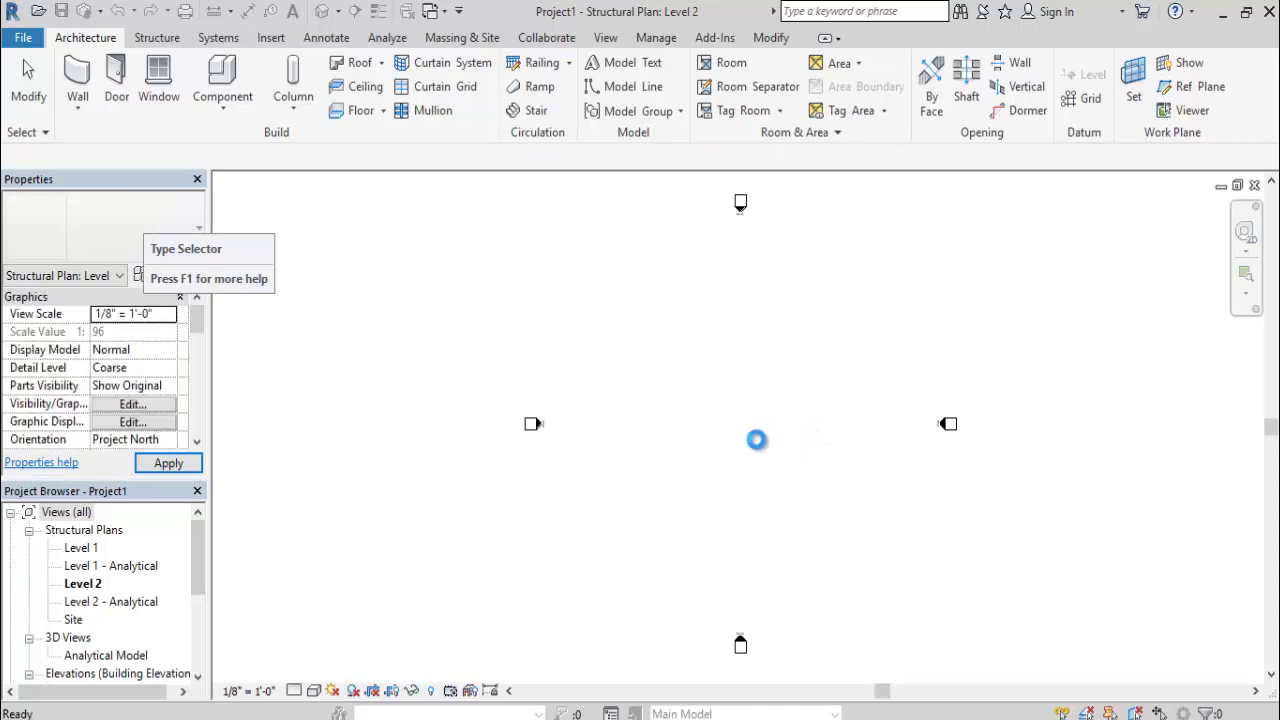
# Check the project units with UN, then open the East elevation showing Levels 1 and 2.
pyautogui.doubleClick(80, 549)
pyautogui.scroll(-3, 112, 590)
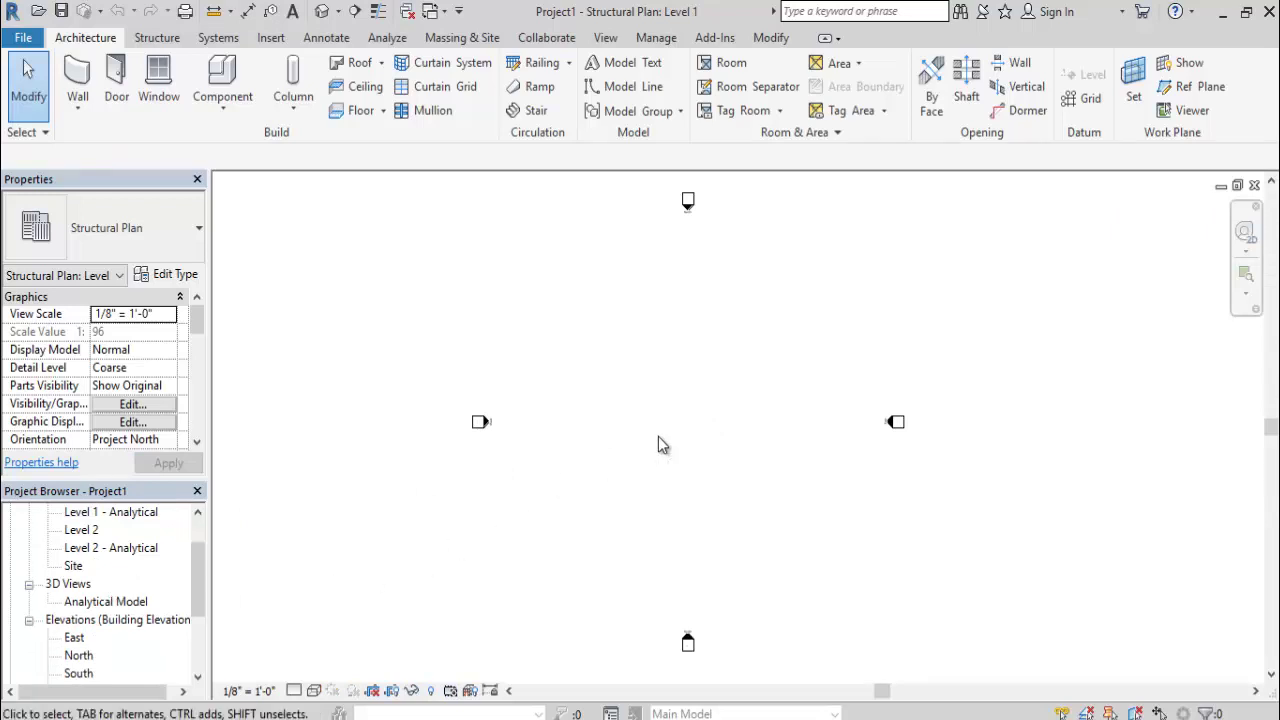
pyautogui.press('u')
pyautogui.press('n')
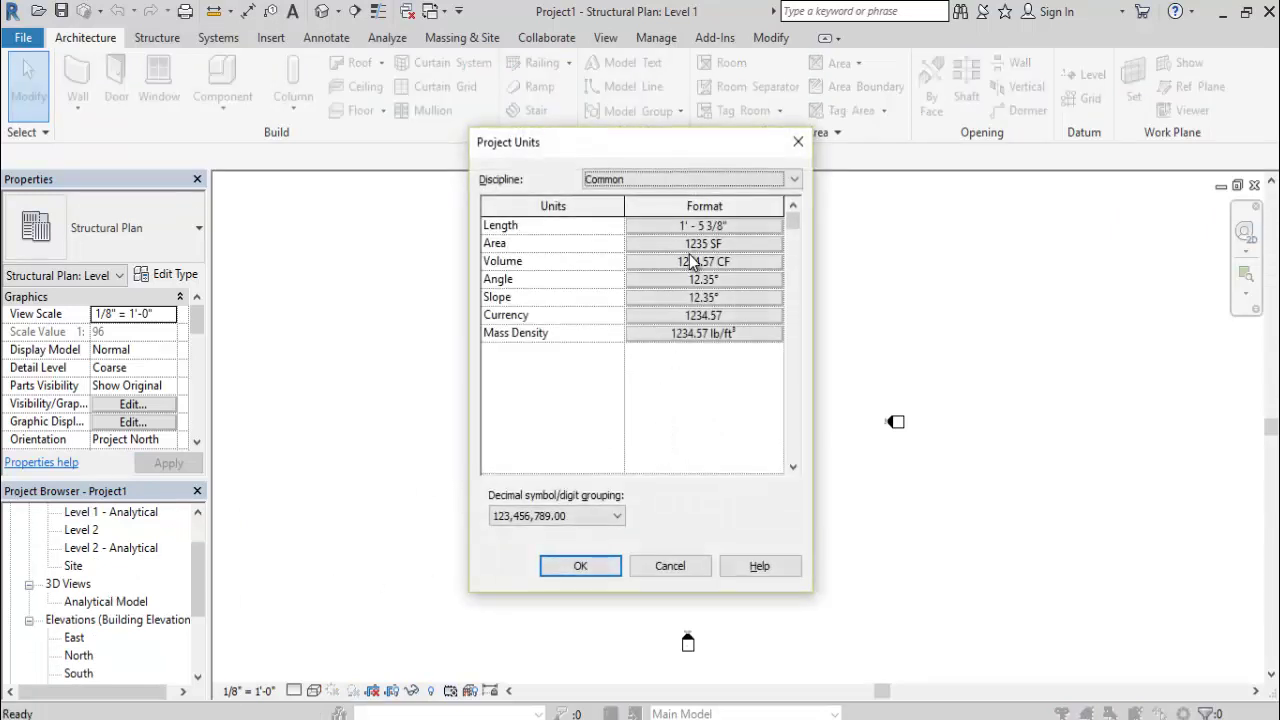
pyautogui.click(588, 570)
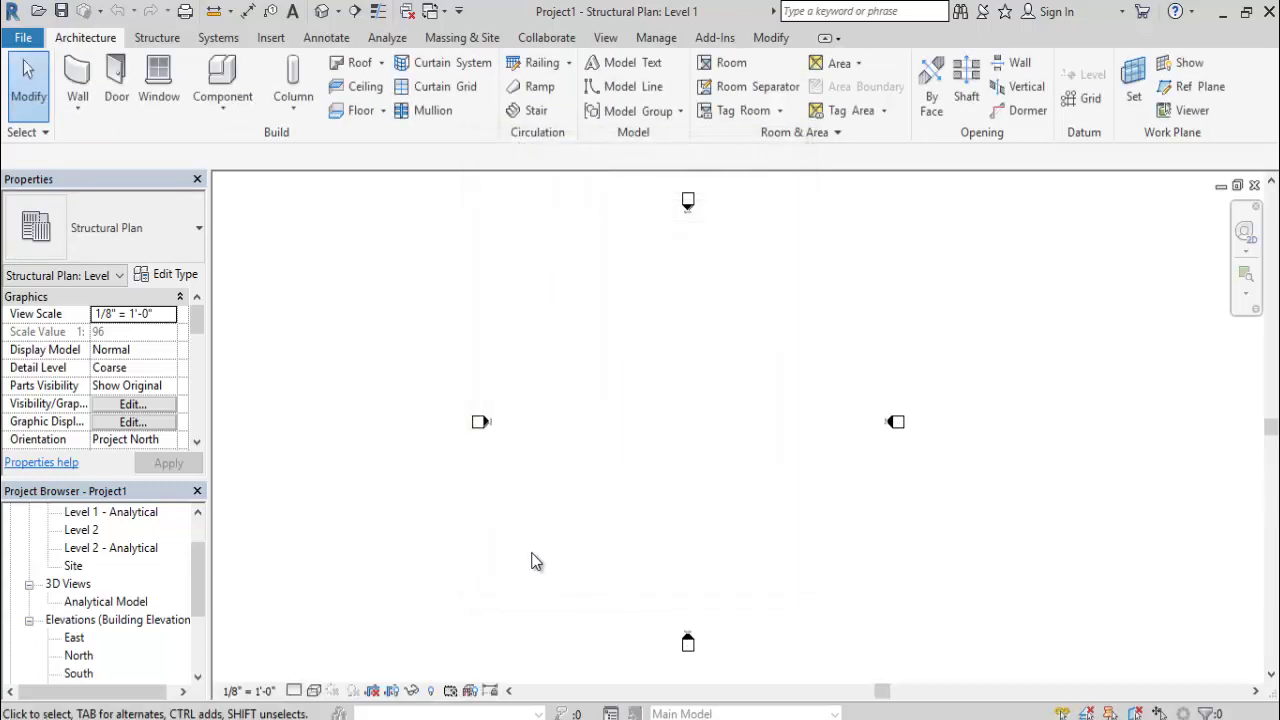
pyautogui.doubleClick(74, 640)
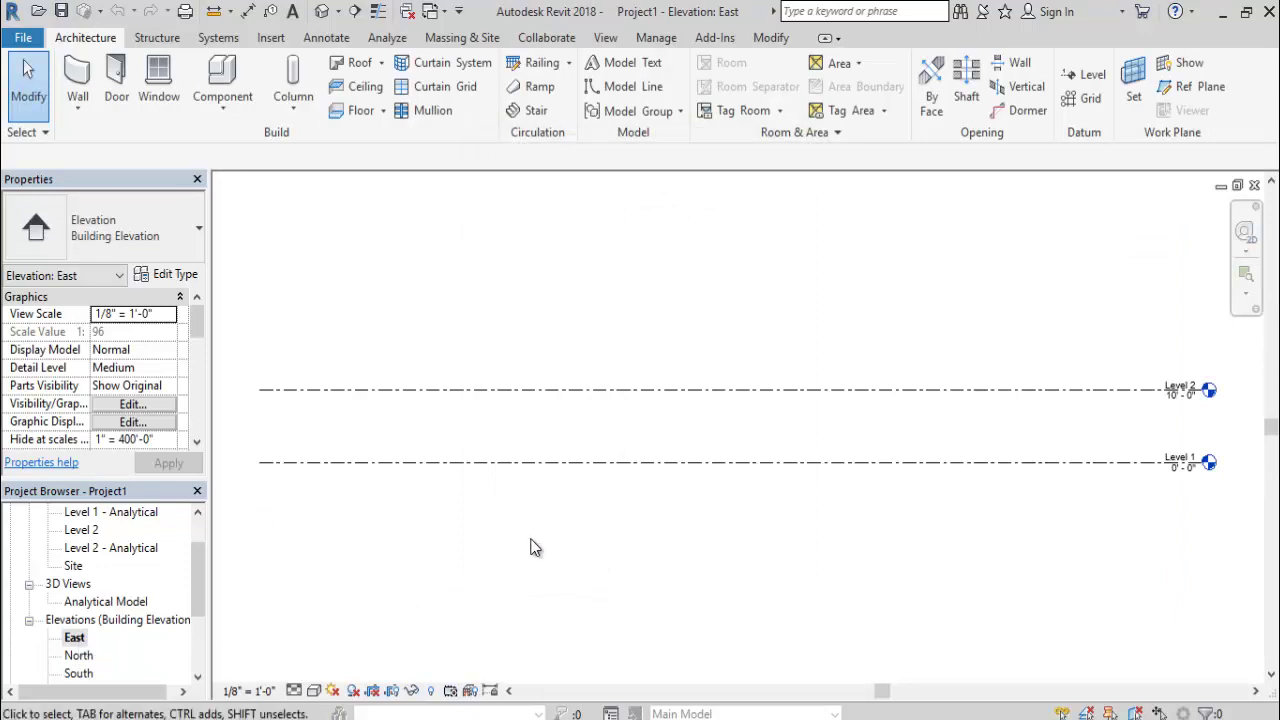
# Draw two new level lines, Level 3 and Level 4, above Level 2.
pyautogui.click(1075, 76)
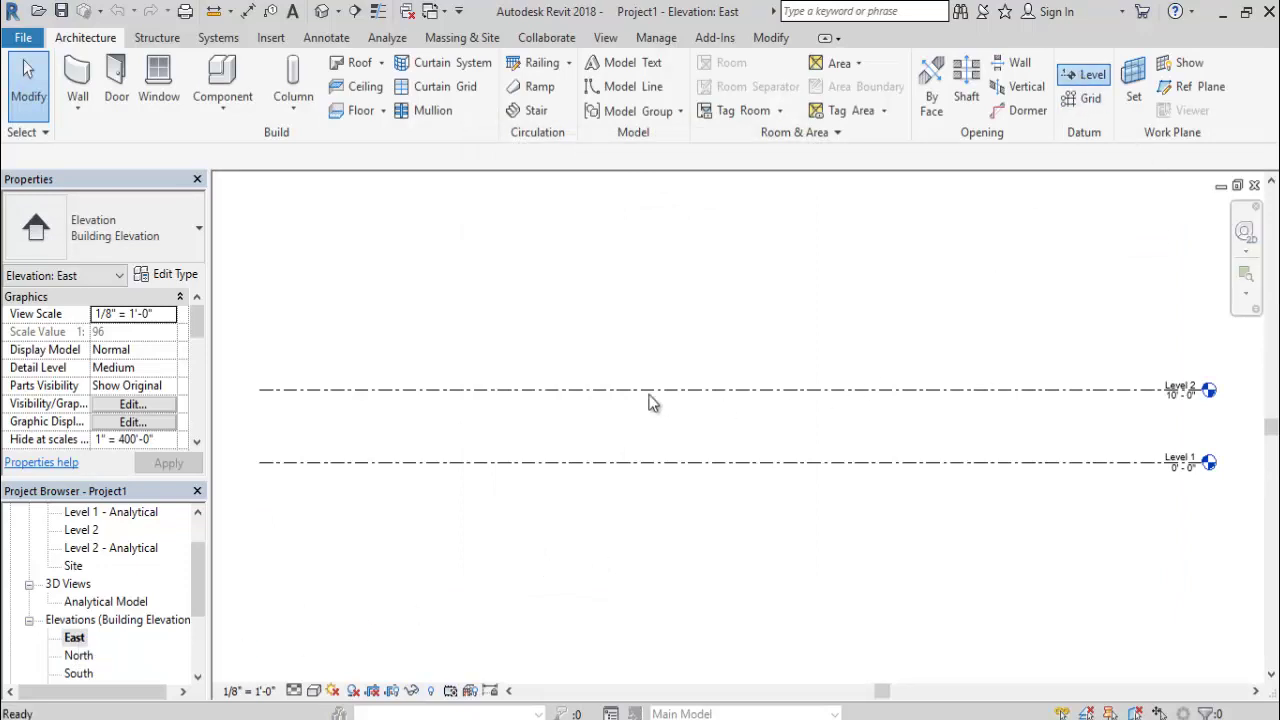
pyautogui.click(262, 314)
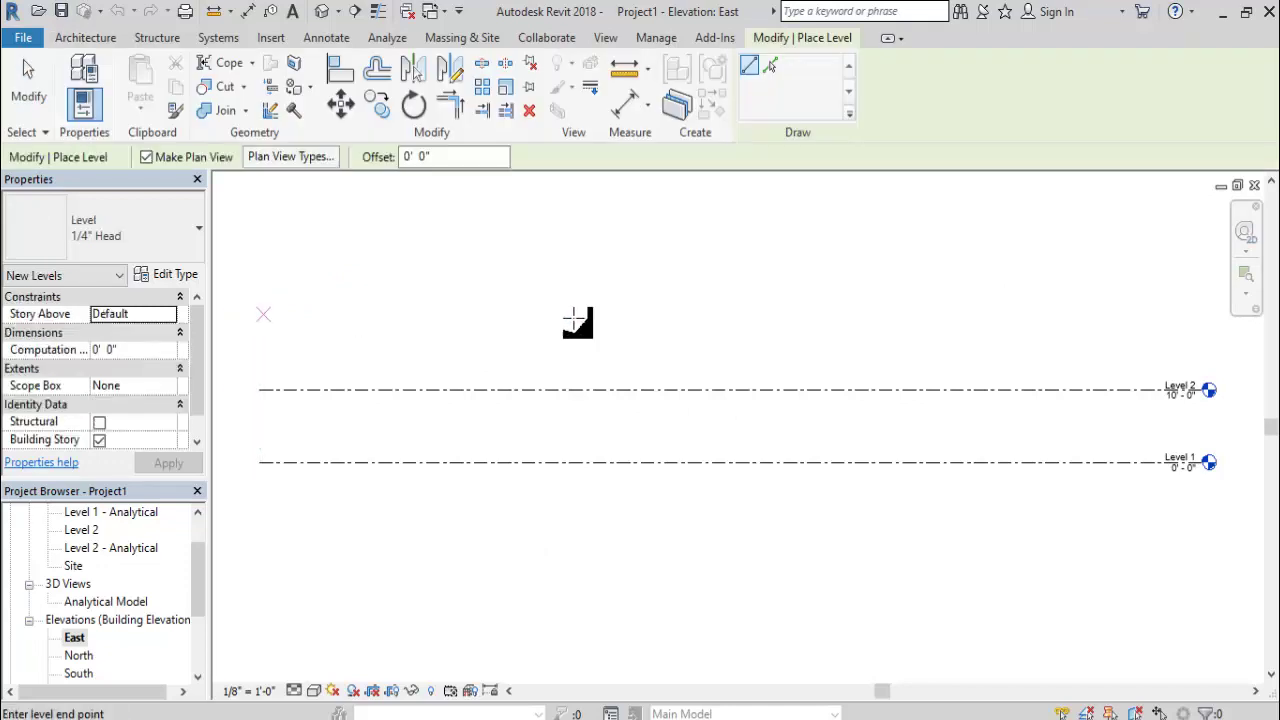
pyautogui.click(1191, 300)
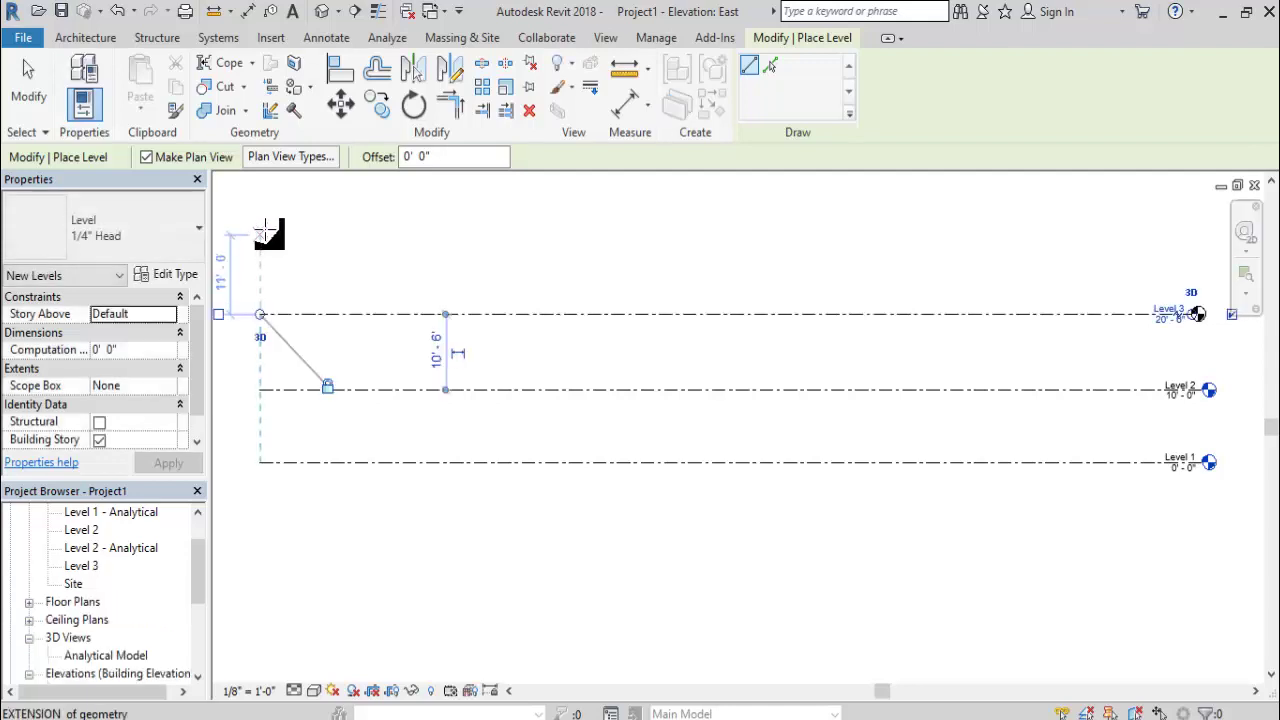
pyautogui.click(262, 228)
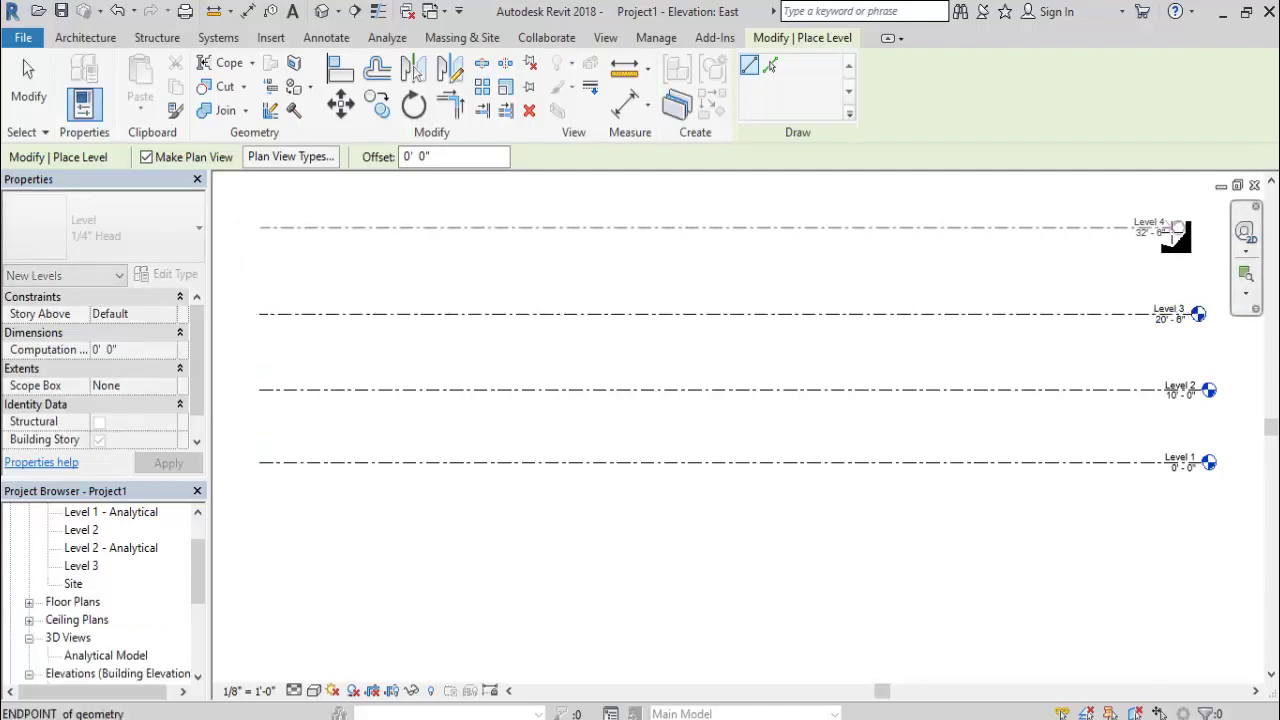
pyautogui.click(1174, 228)
pyautogui.rightClick(838, 261)
pyautogui.click(852, 259)
pyautogui.rightClick(842, 258)
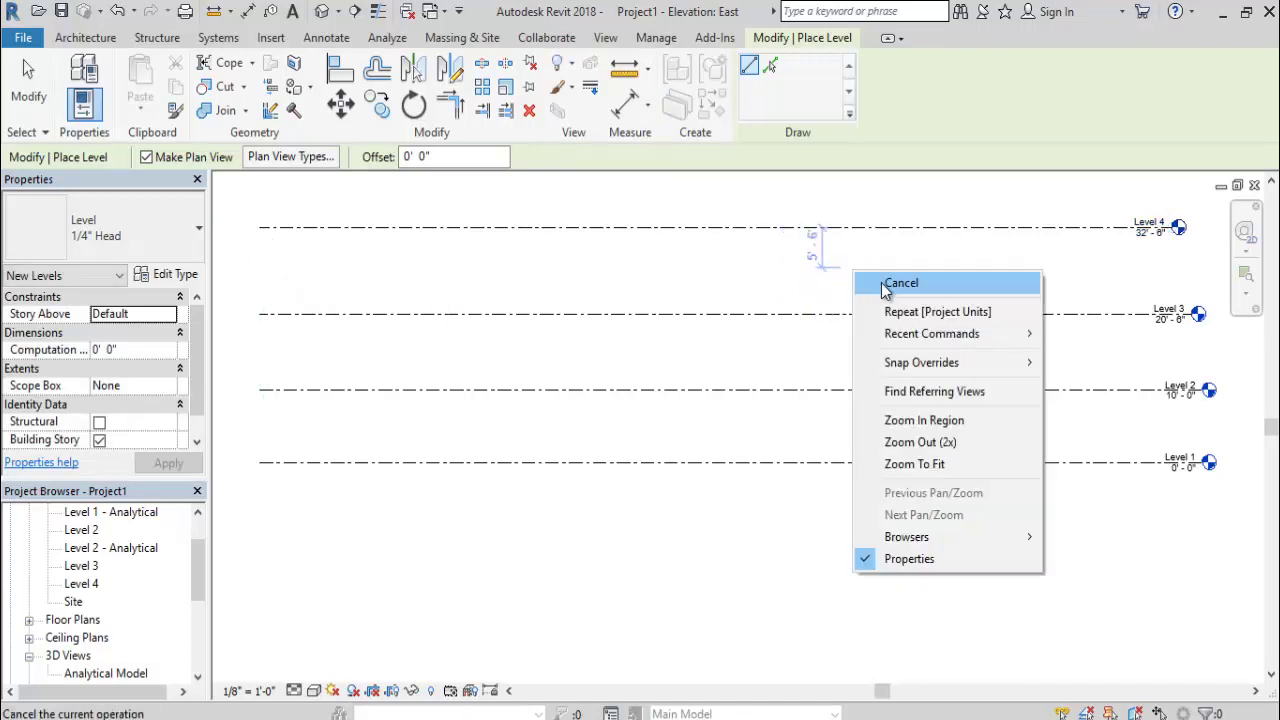
pyautogui.click(860, 272)
# Set Level 3 10' above Level 2 so it sits at 20'-0".
pyautogui.click(876, 315)
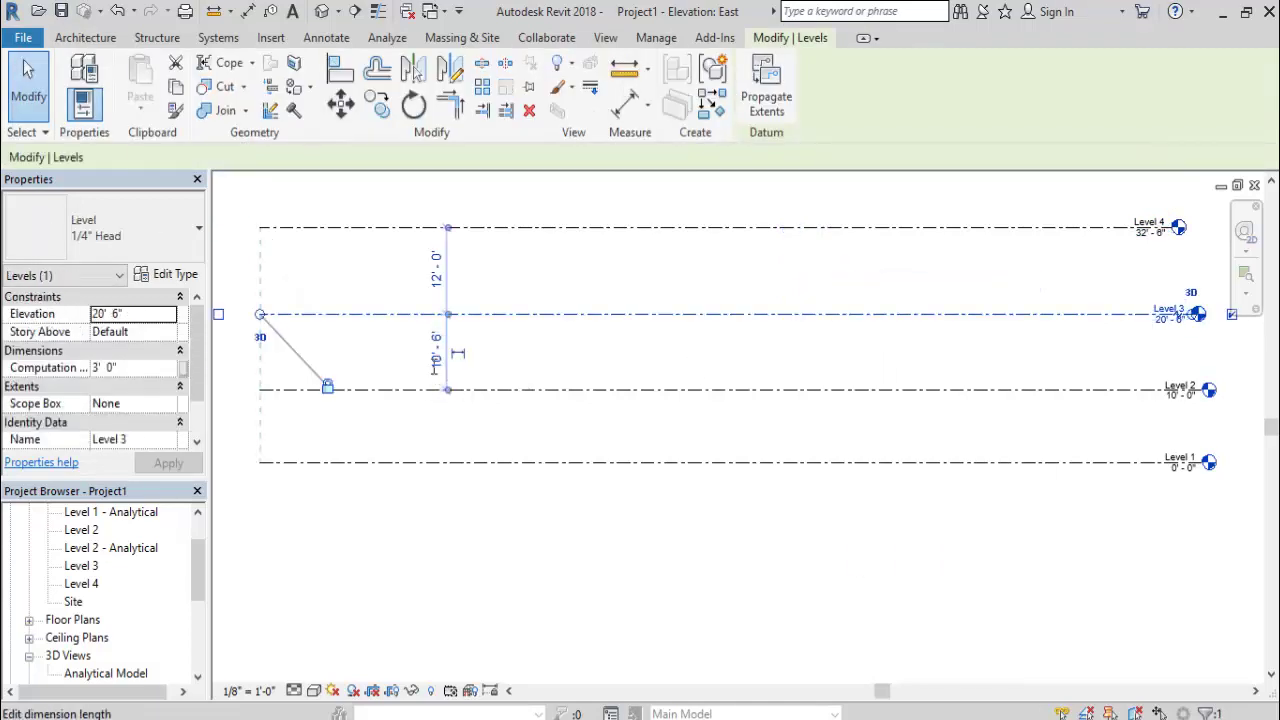
pyautogui.click(435, 362)
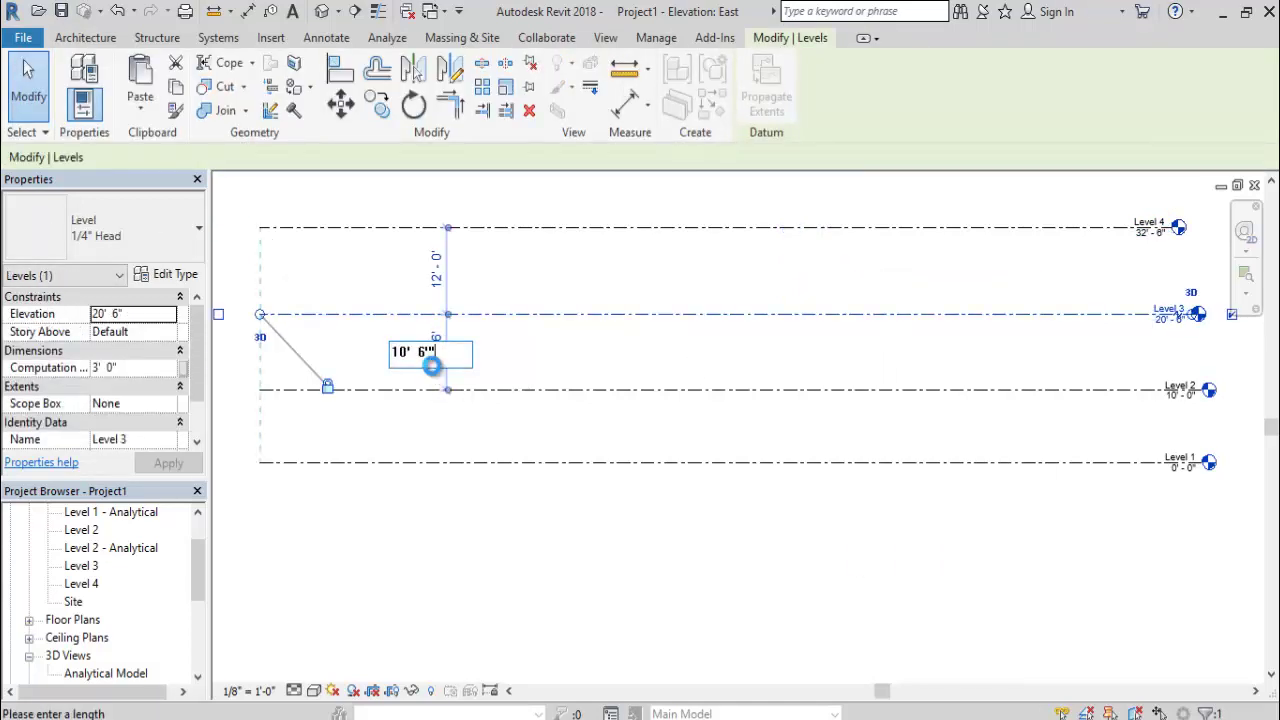
pyautogui.press('Return')
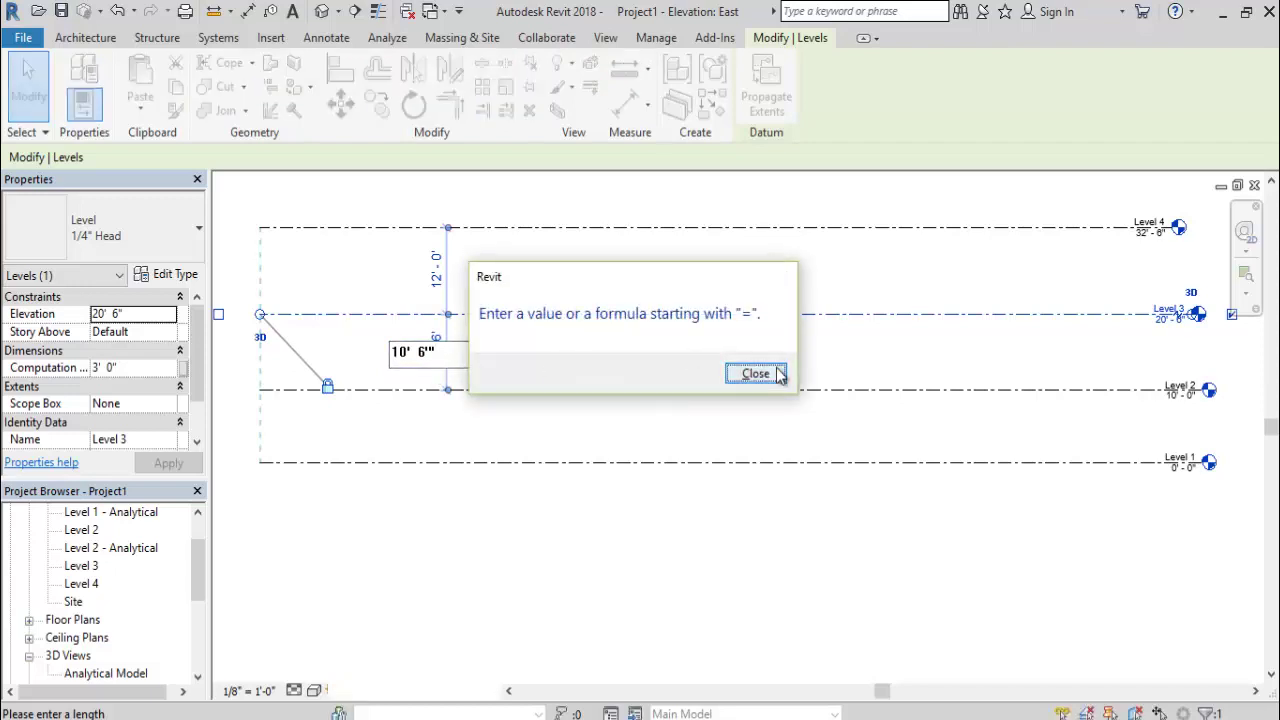
pyautogui.click(756, 373)
pyautogui.click(491, 370)
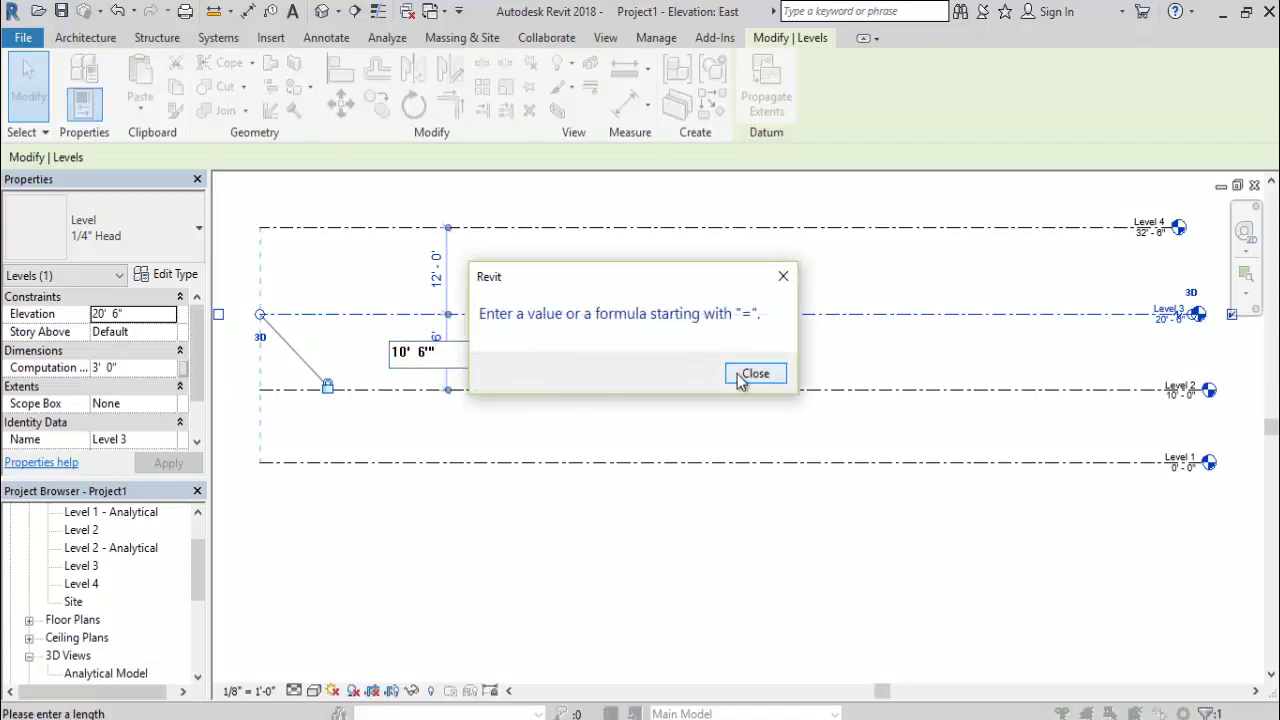
pyautogui.click(742, 376)
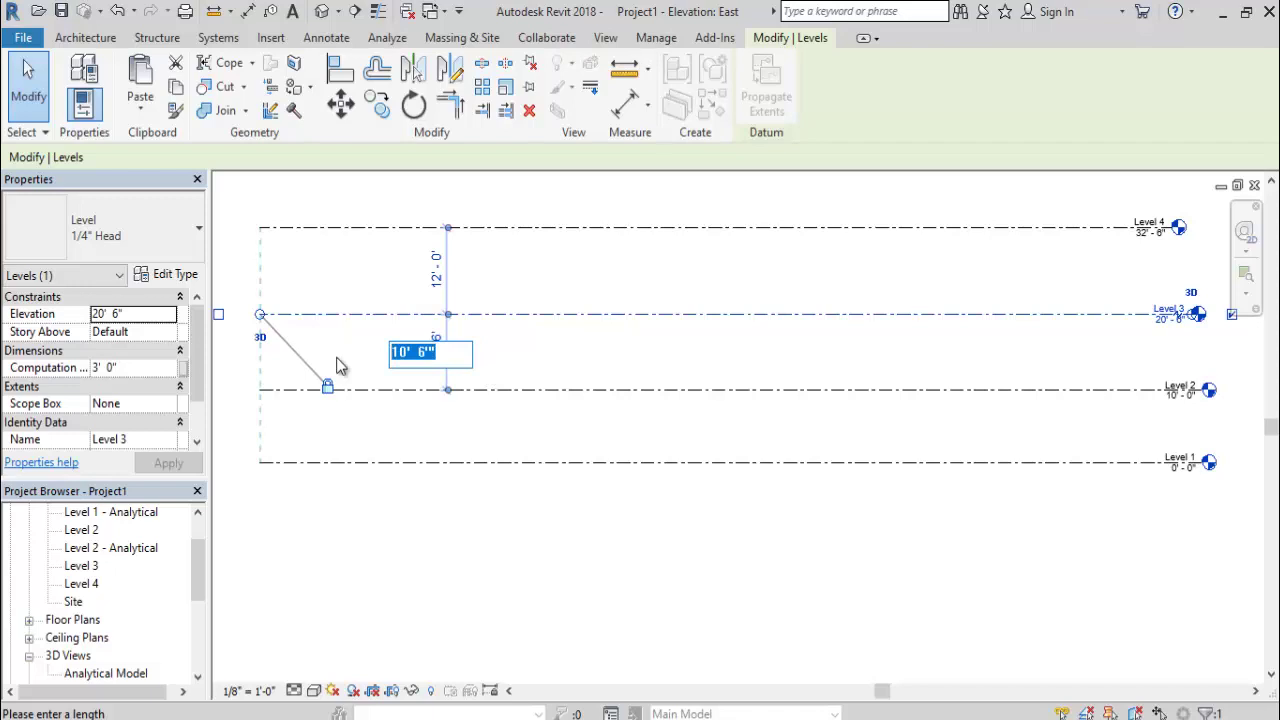
pyautogui.write("10'")
pyautogui.press('Return')
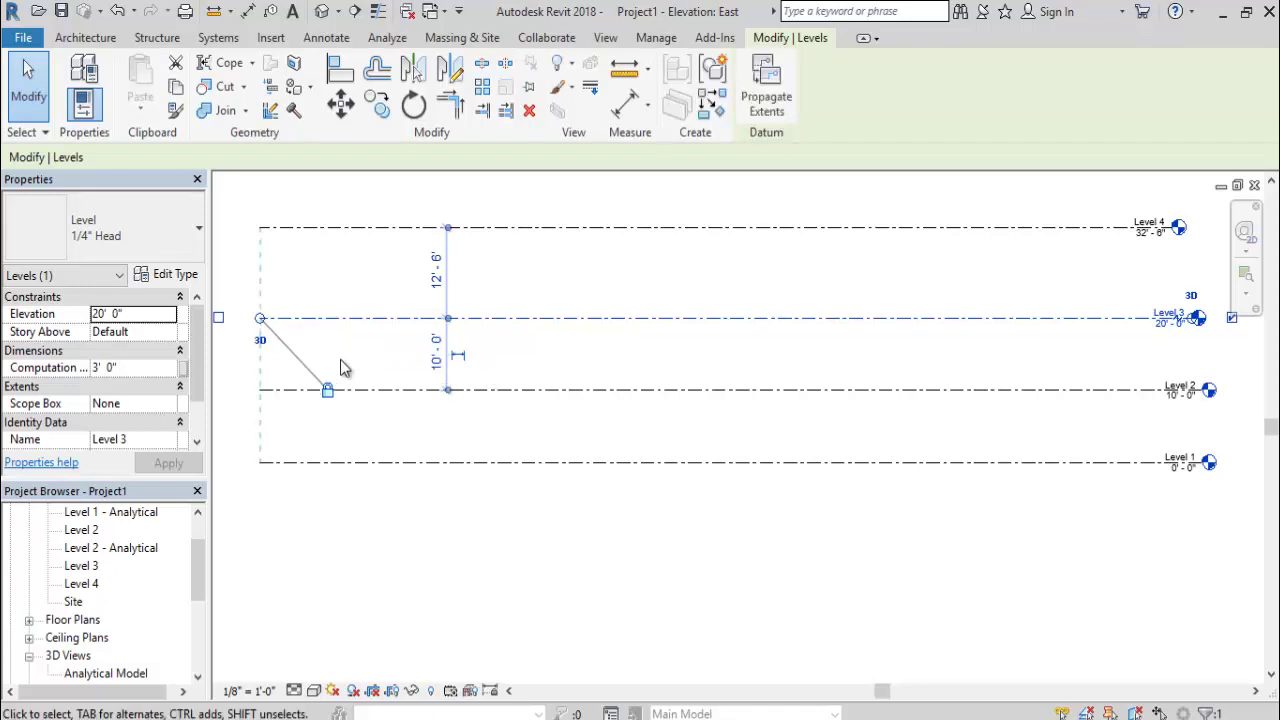
# Set Level 4 10' above Level 3 so it sits at 30'-0".
pyautogui.click(491, 274)
pyautogui.click(480, 228)
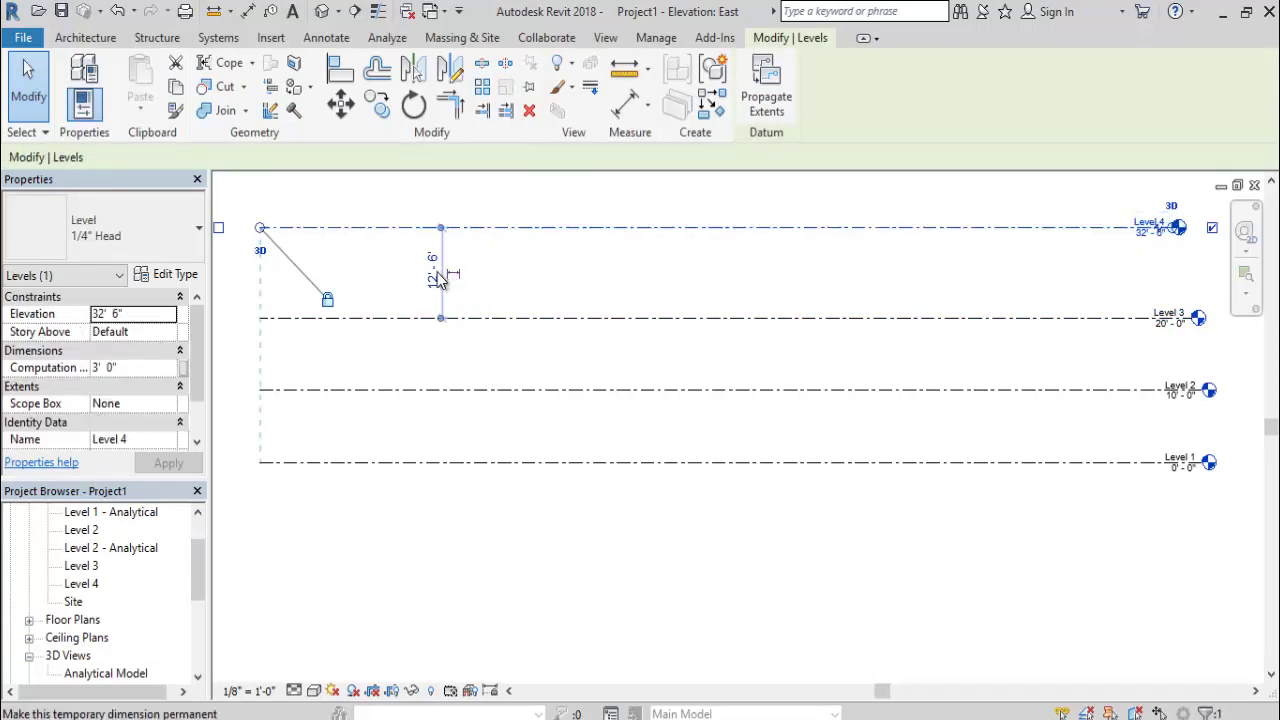
pyautogui.click(437, 272)
pyautogui.press('Return')
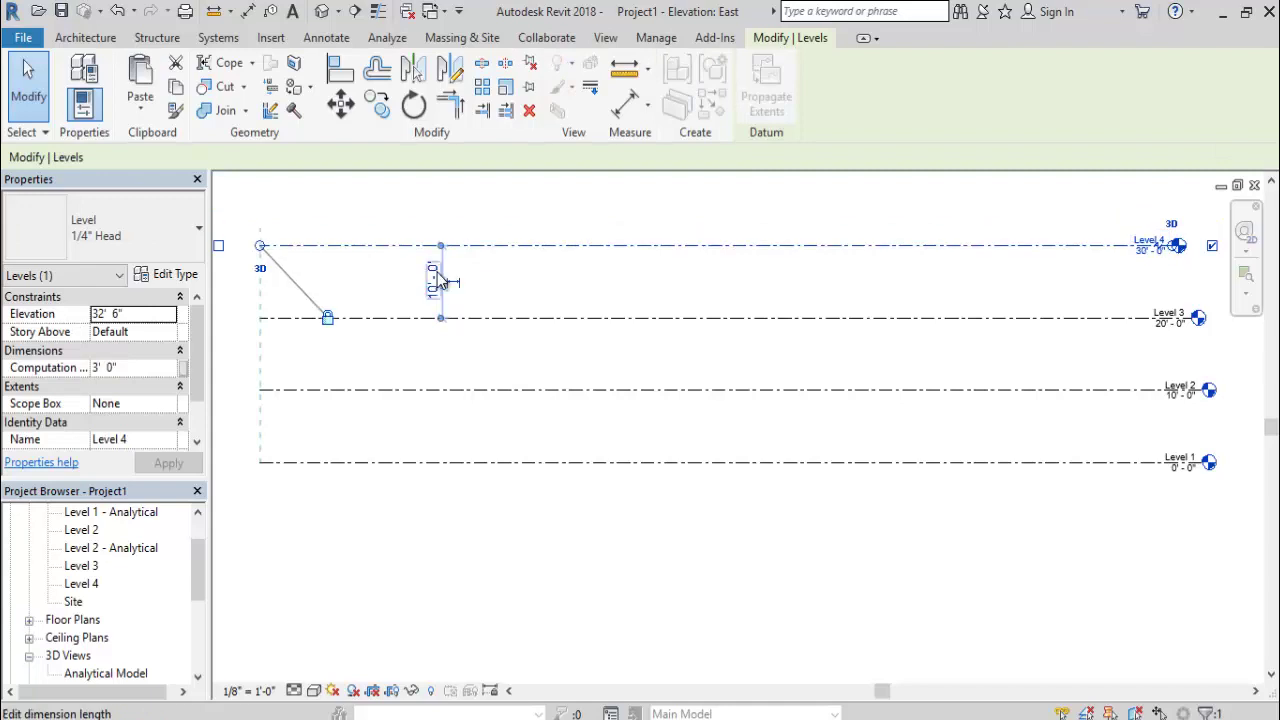
pyautogui.click(575, 302)
pyautogui.scroll(-3, 575, 302)
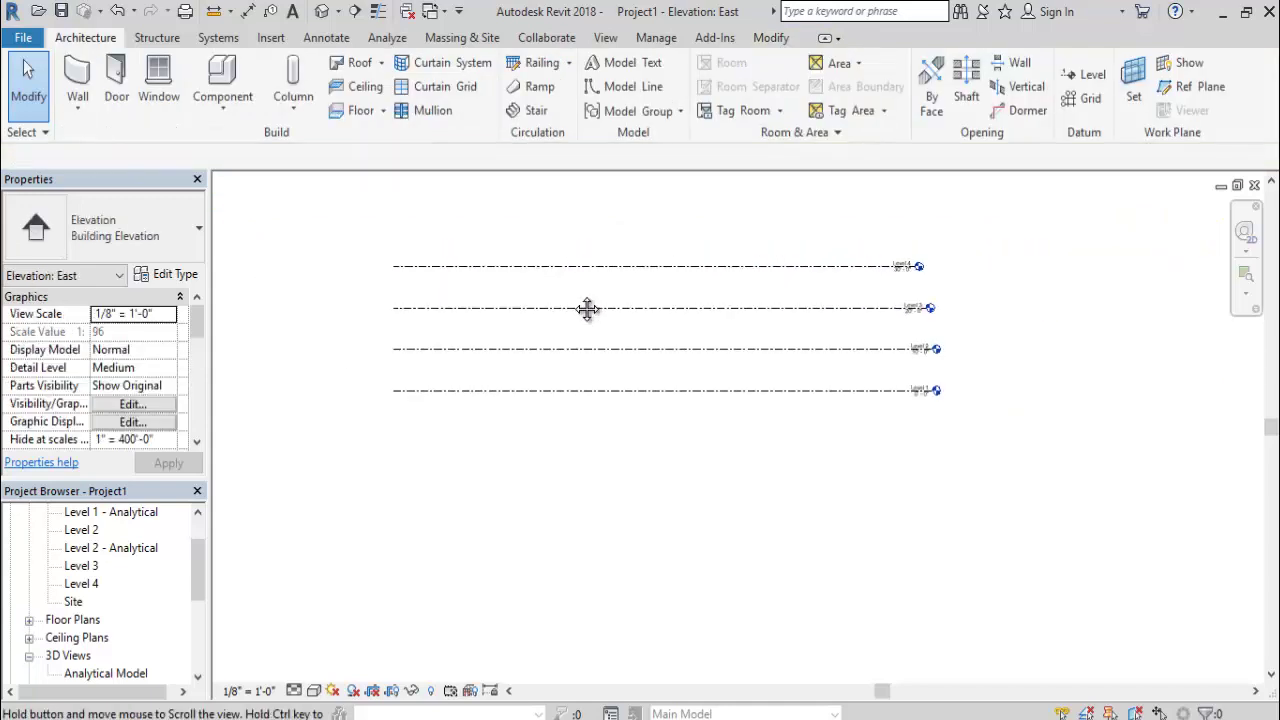
pyautogui.scroll(4, 786, 394)
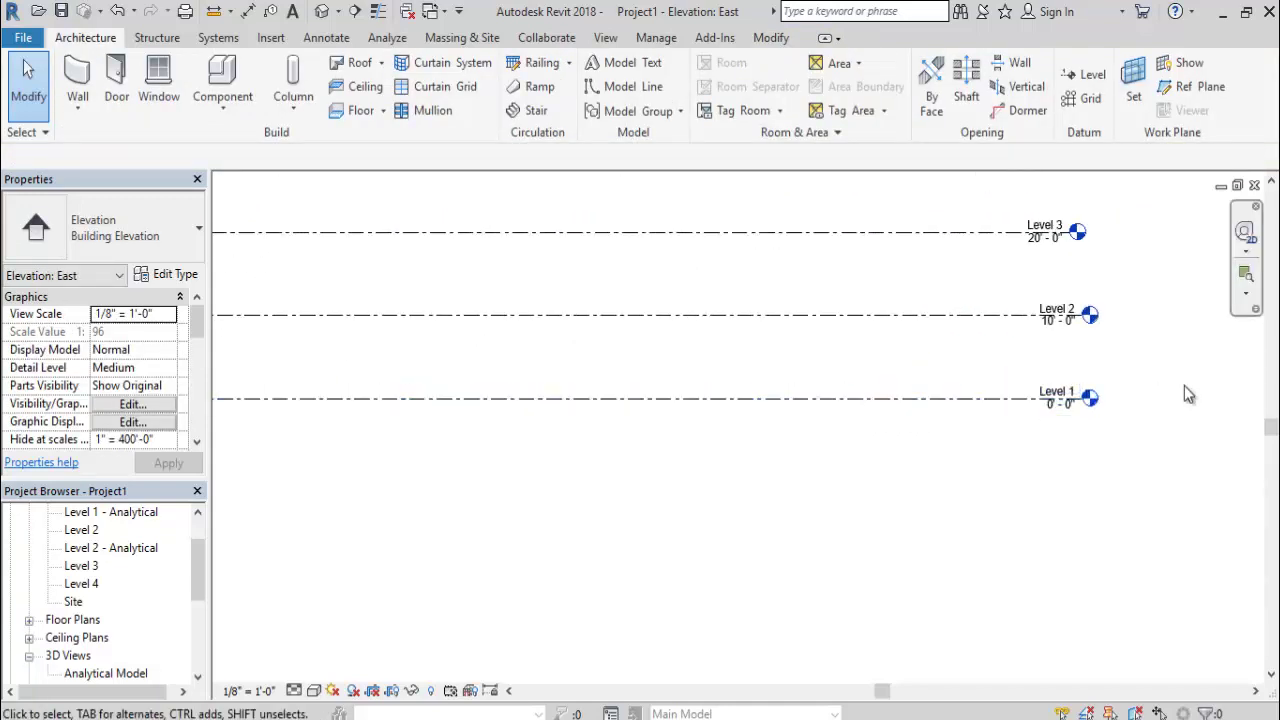
# Draw horizontal grids 1 and 2 in the Level 1 structural plan.
pyautogui.doubleClick(1092, 399)
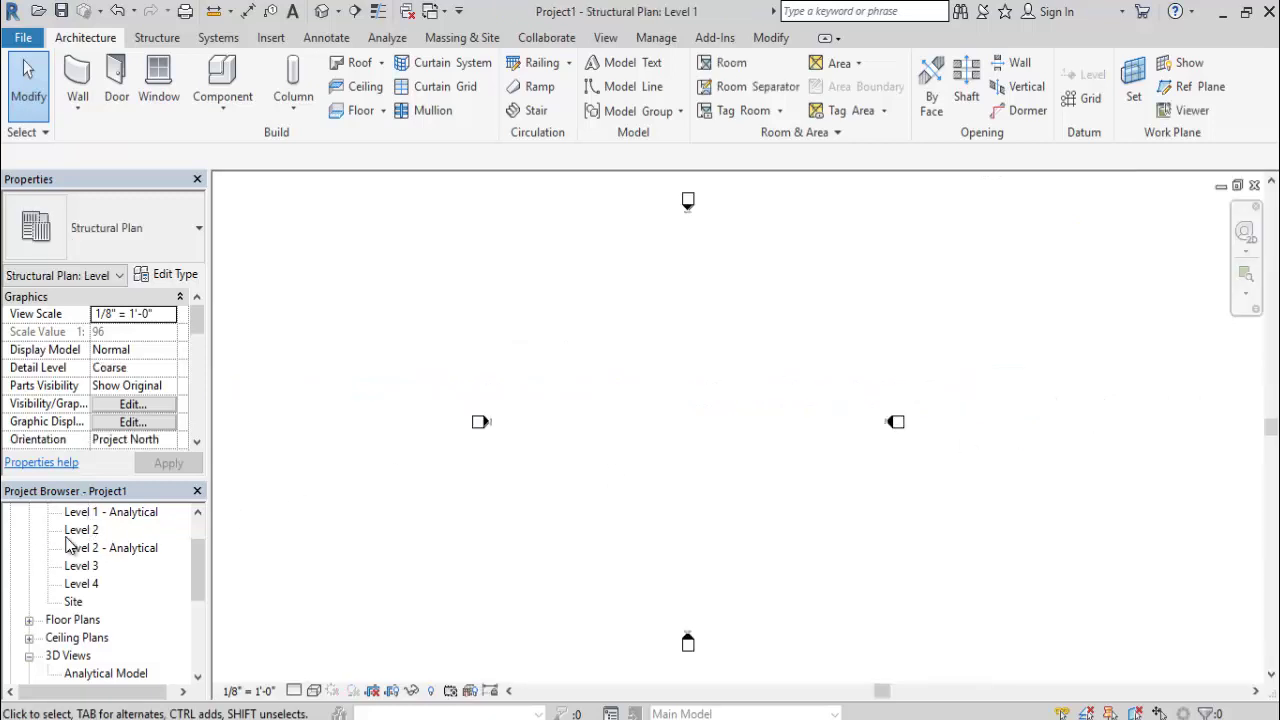
pyautogui.scroll(1, 68, 543)
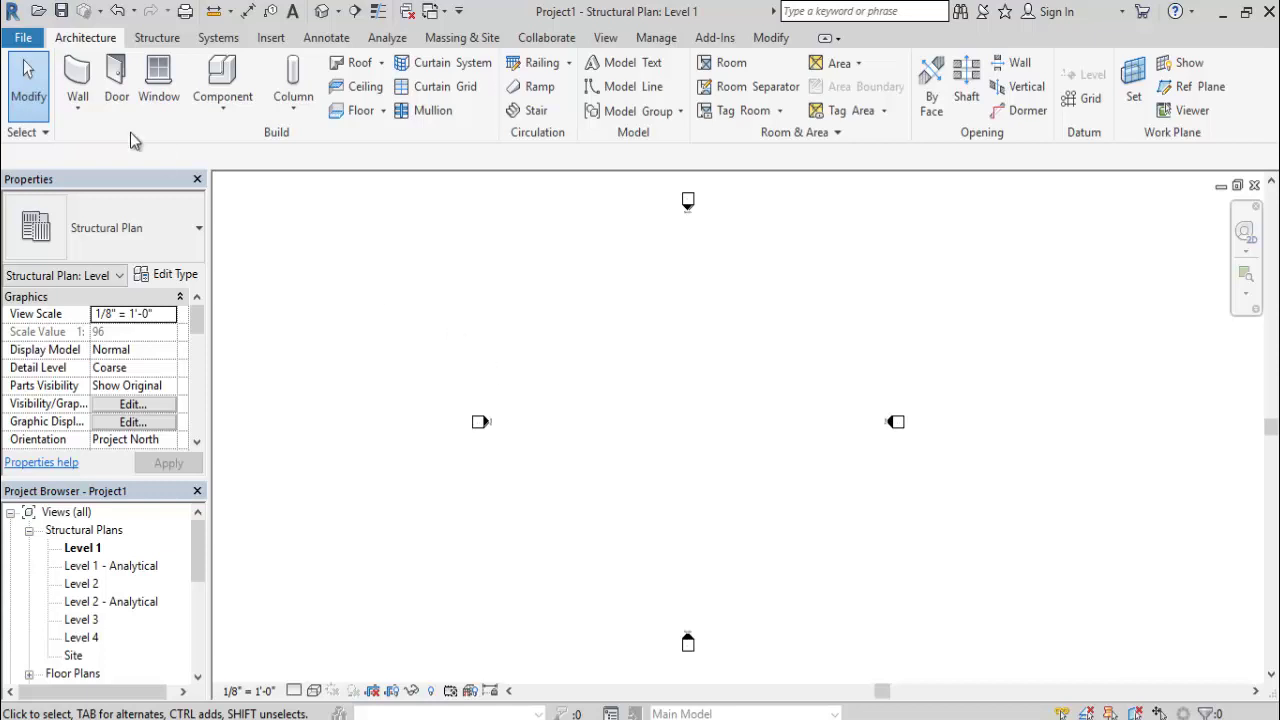
pyautogui.click(157, 38)
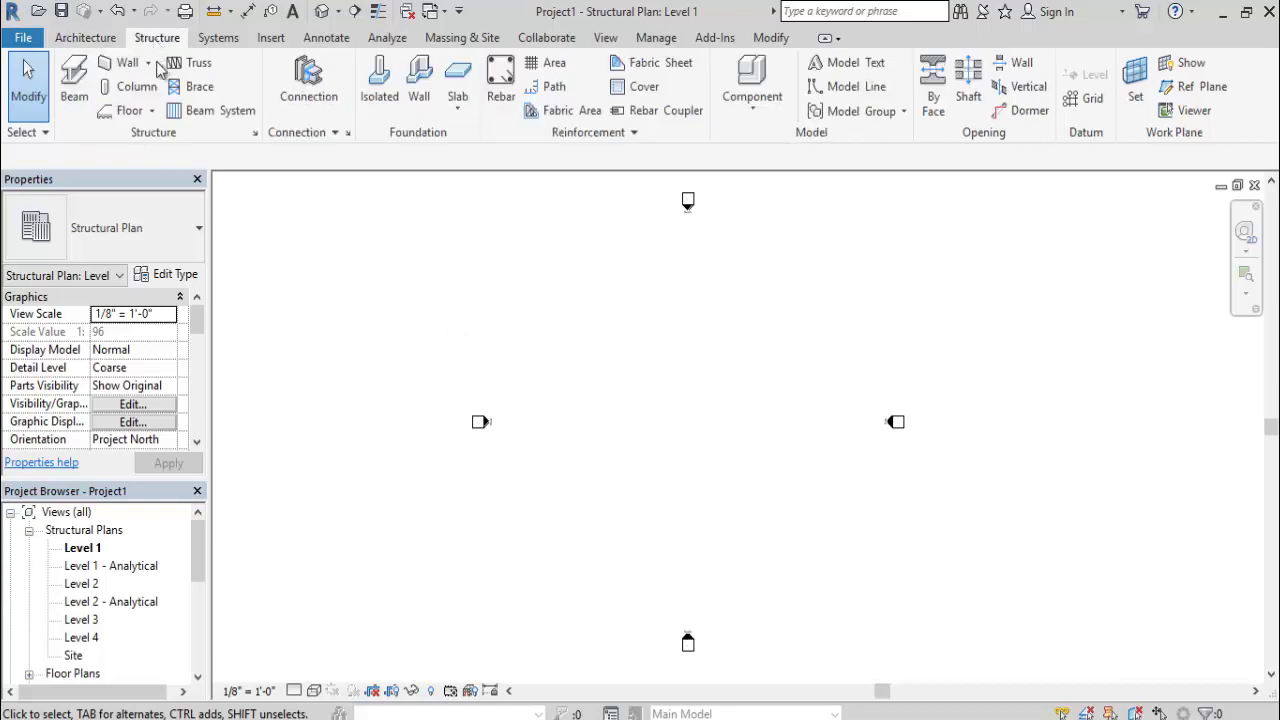
pyautogui.click(1084, 98)
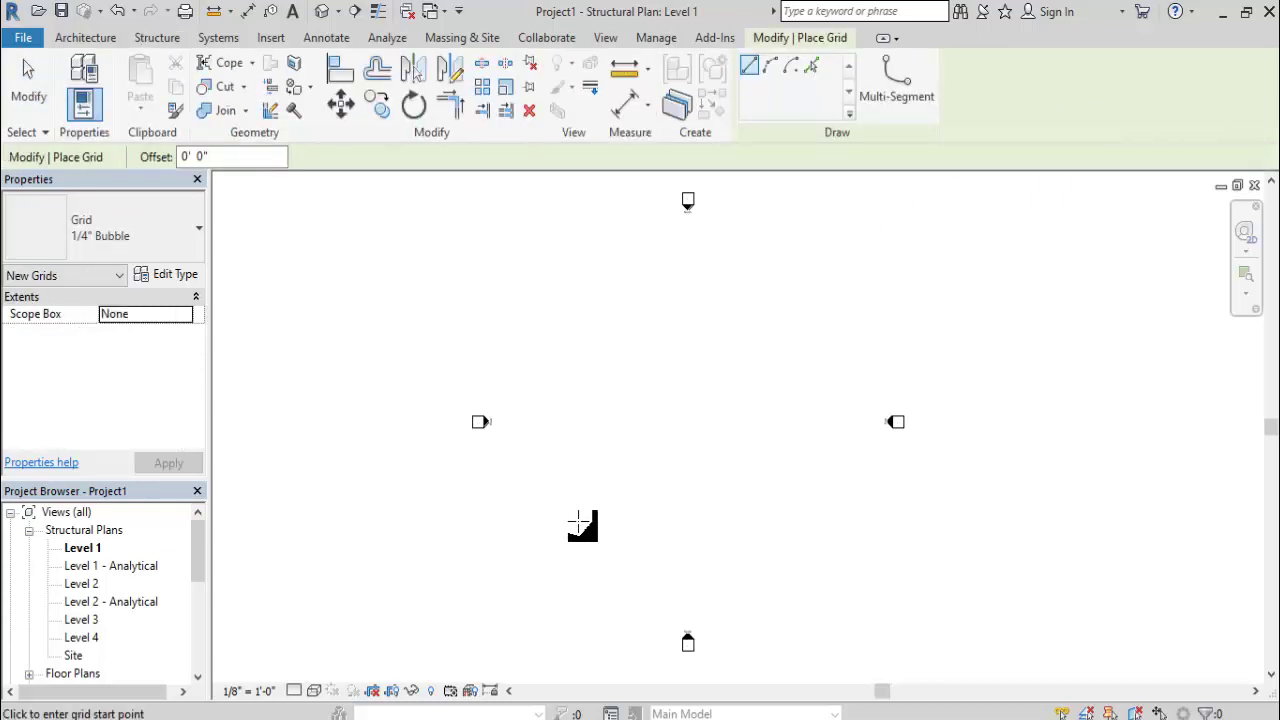
pyautogui.click(580, 517)
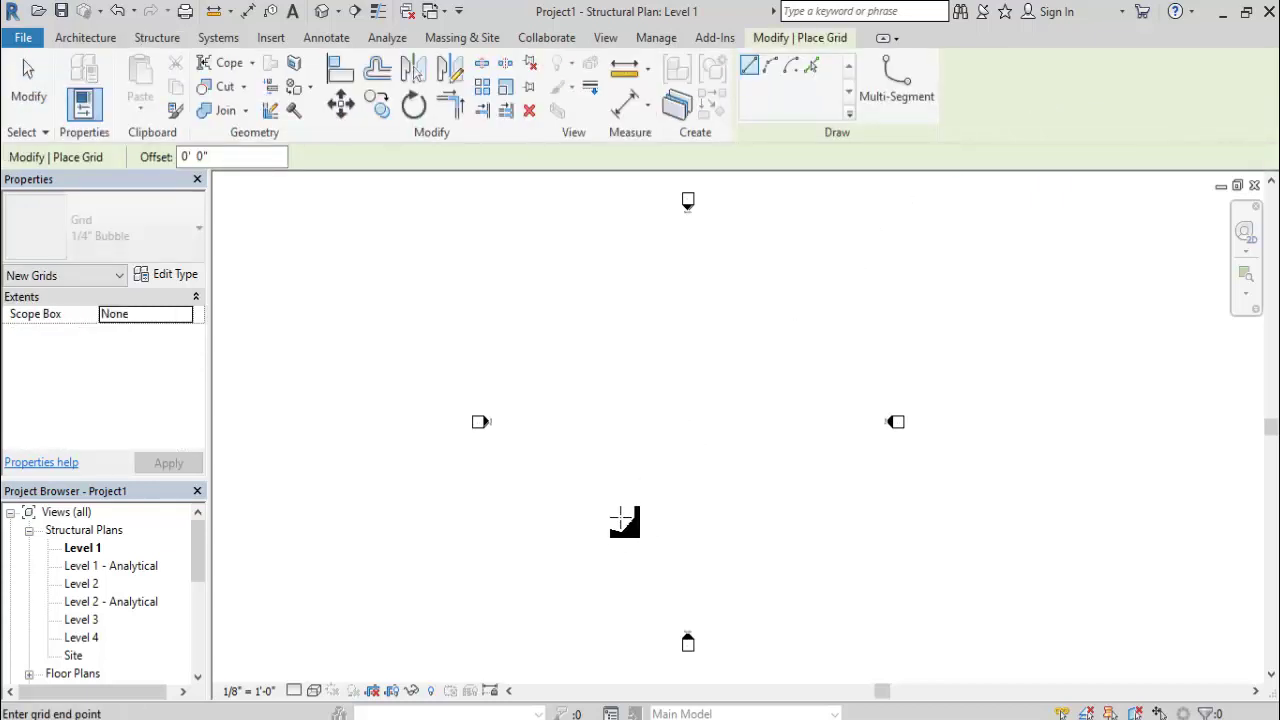
pyautogui.click(800, 517)
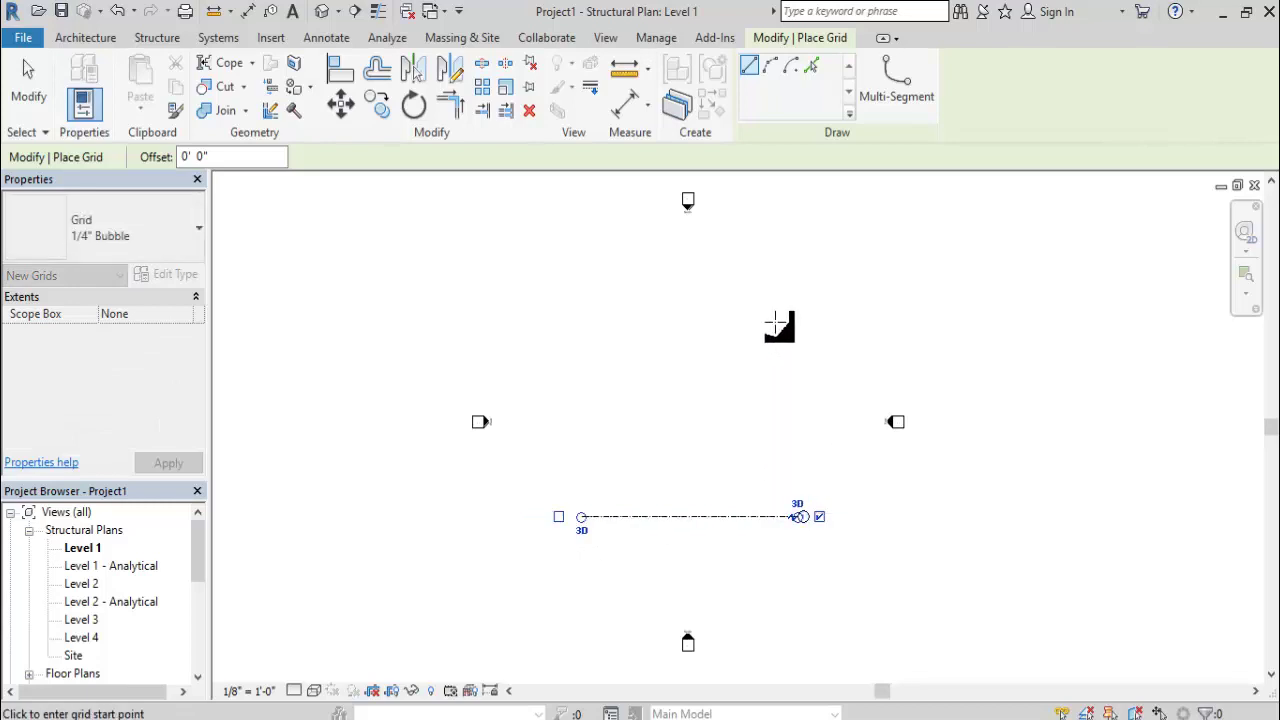
pyautogui.rightClick(777, 328)
pyautogui.click(786, 336)
pyautogui.scroll(3, 803, 562)
pyautogui.scroll(1, 823, 523)
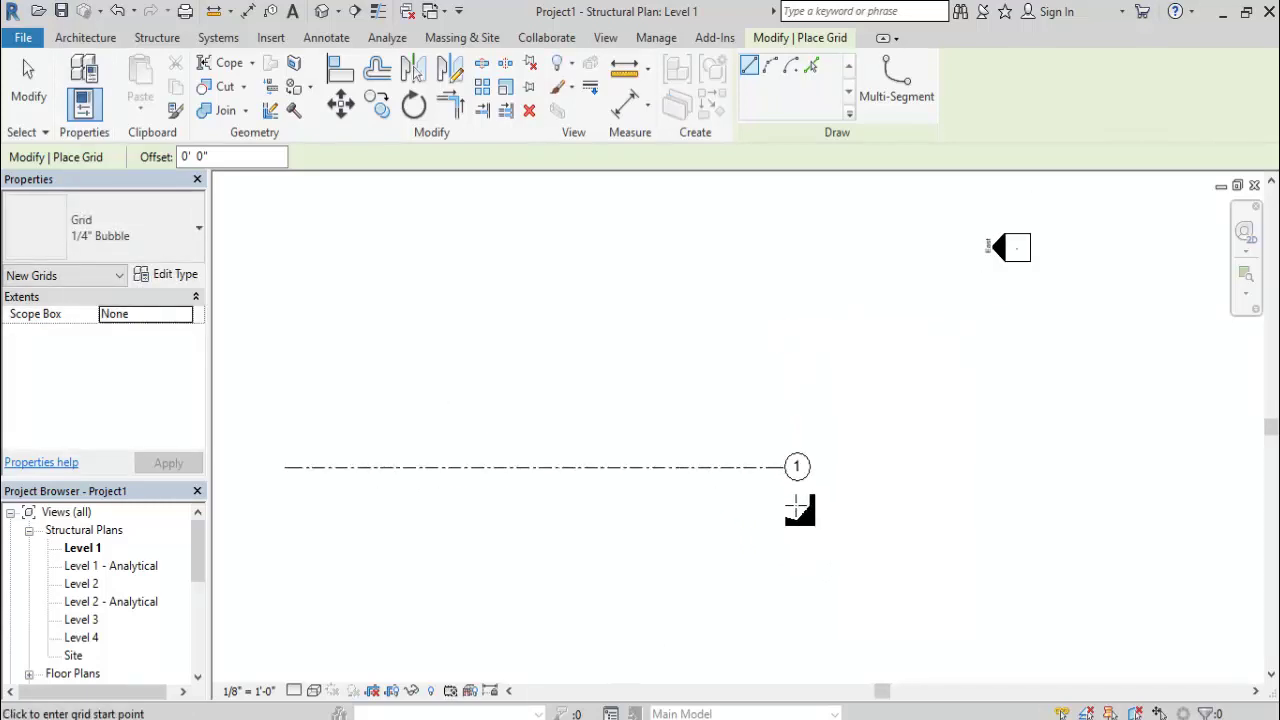
pyautogui.scroll(-2, 800, 508)
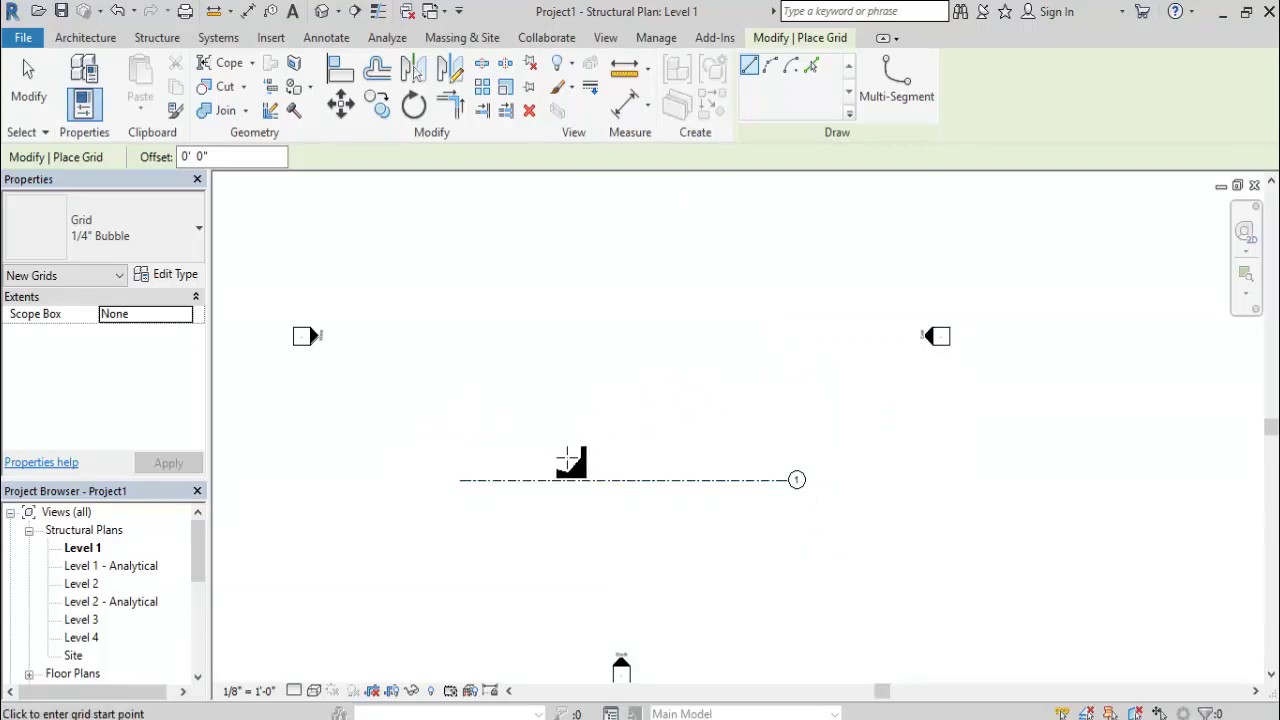
pyautogui.scroll(2, 480, 466)
pyautogui.scroll(1, 470, 440)
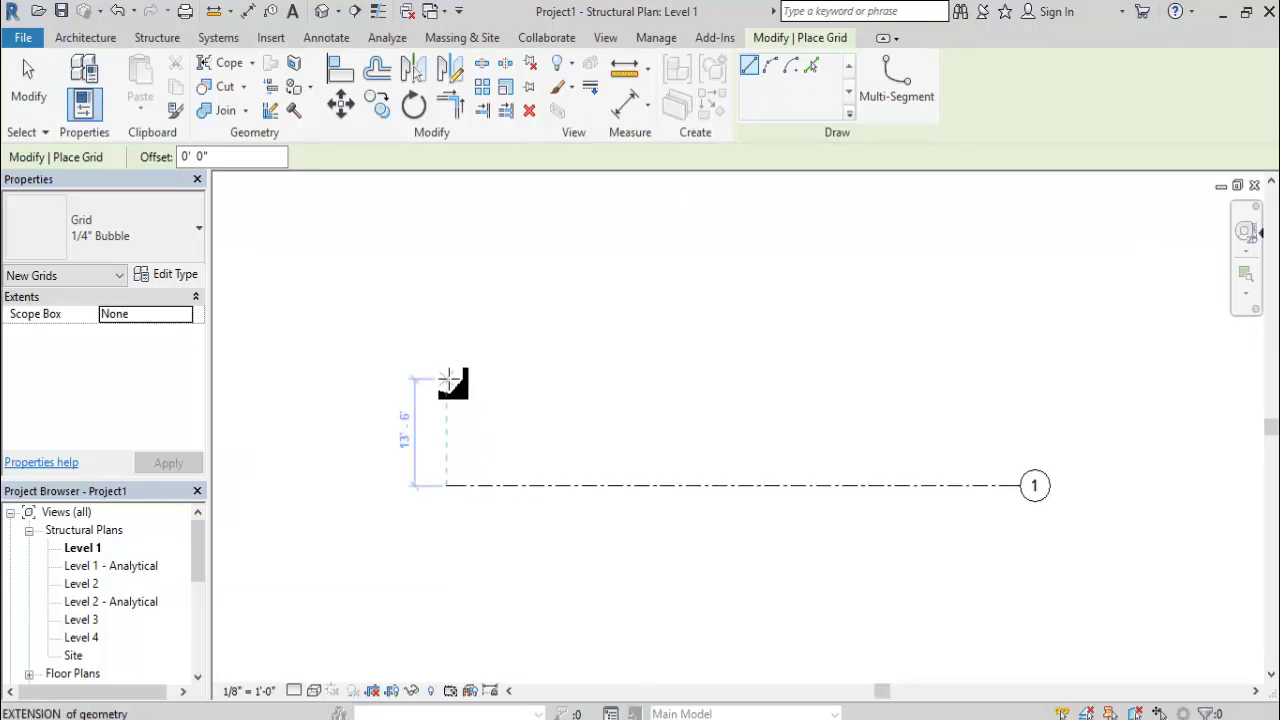
pyautogui.click(447, 378)
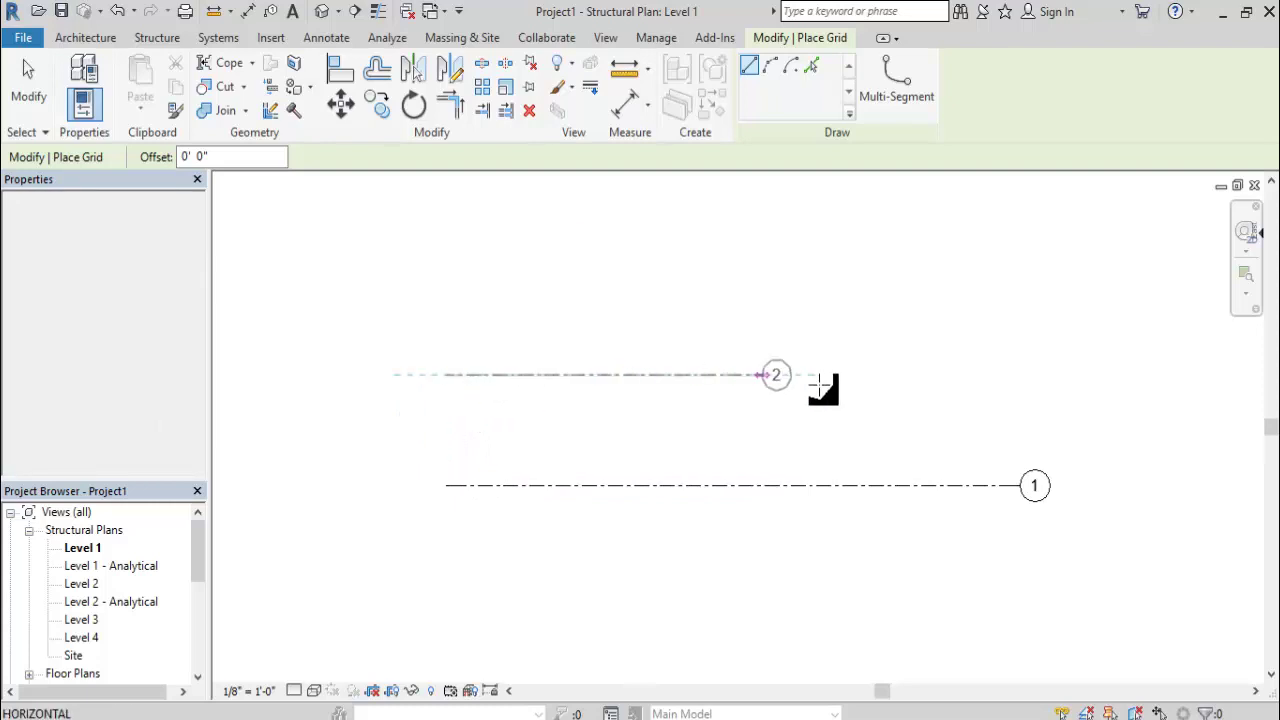
pyautogui.click(1020, 375)
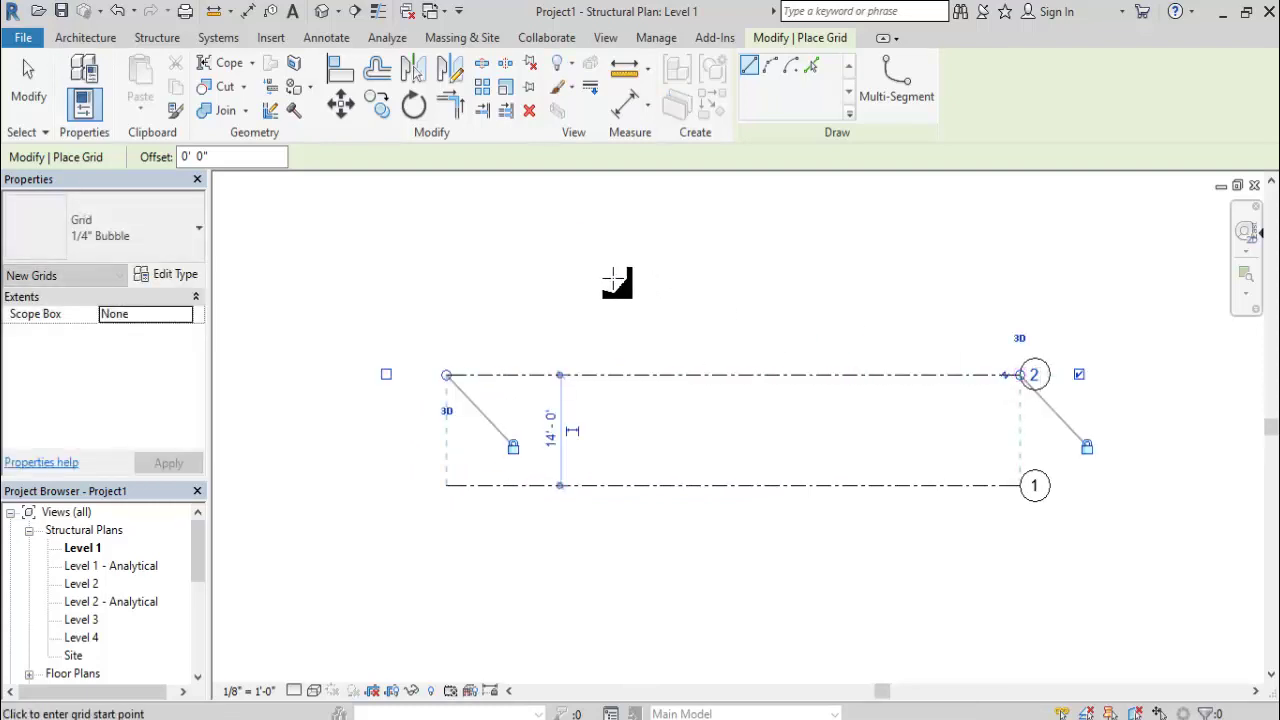
# Add grids 3, 4 and 5 above grid 2, aligned with its ends.
pyautogui.click(446, 275)
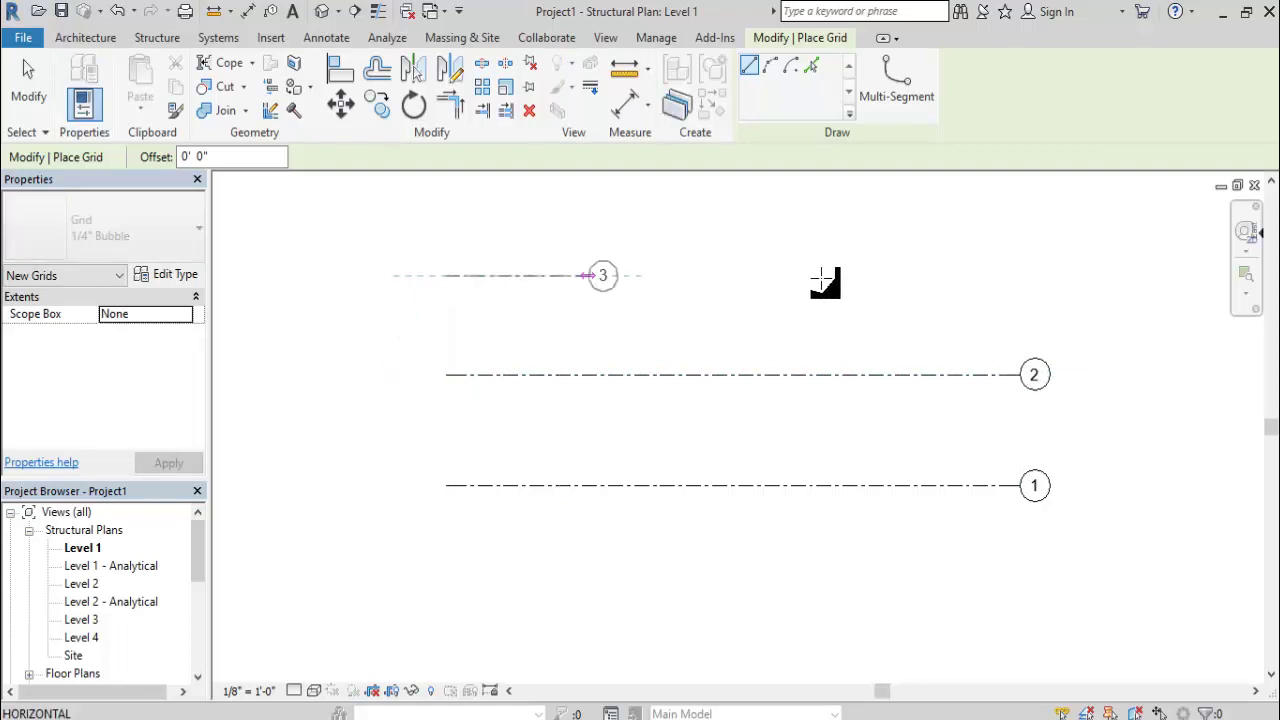
pyautogui.click(1020, 275)
pyautogui.moveTo(930, 310); pyautogui.dragTo(780, 434, button='middle')
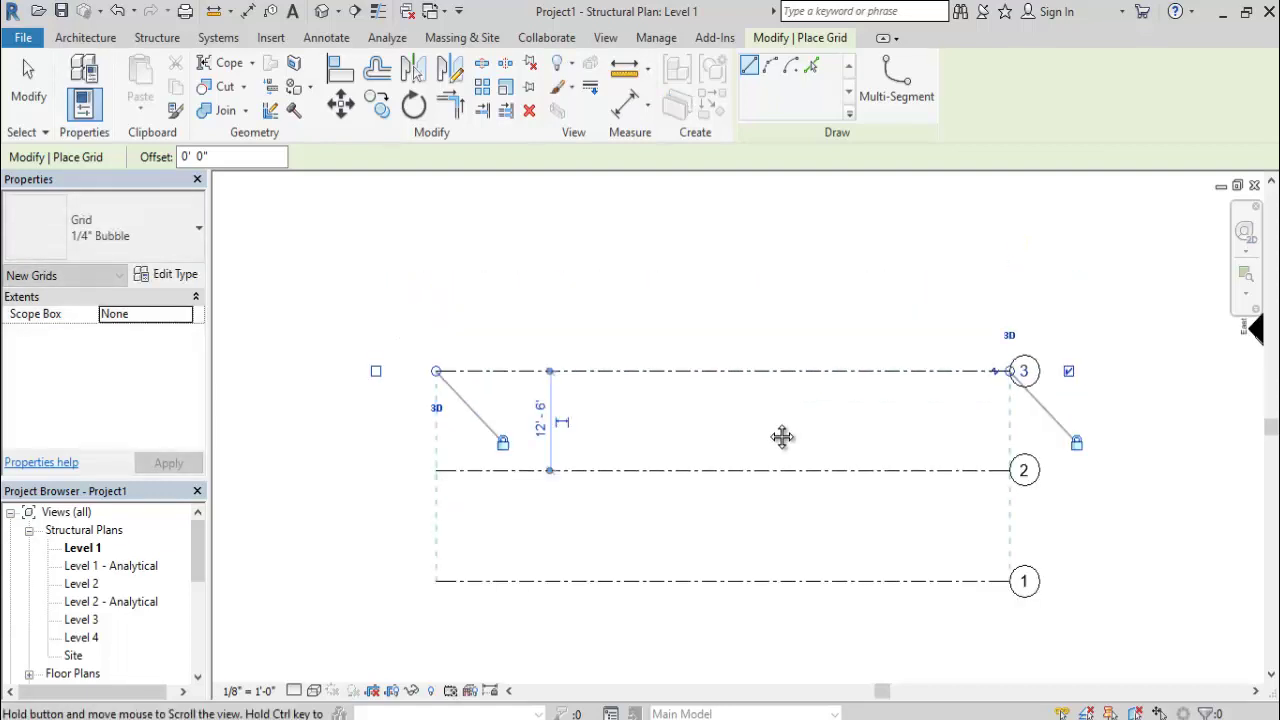
pyautogui.click(432, 293)
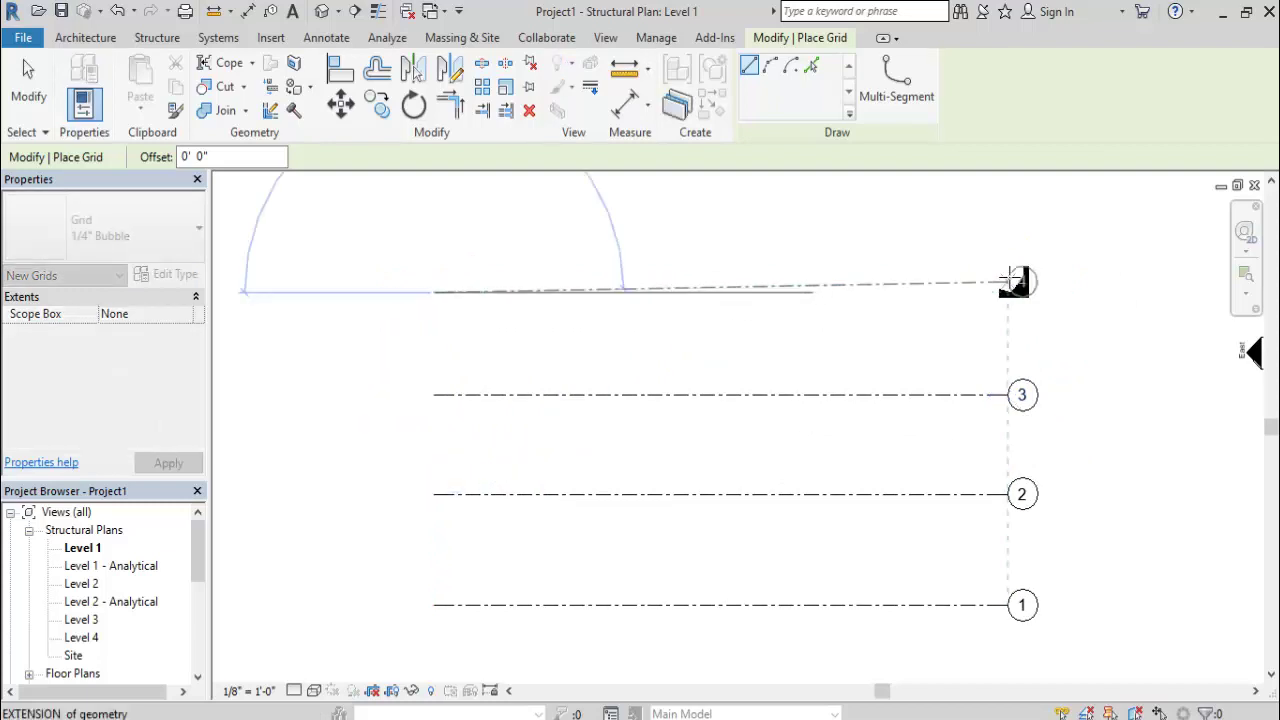
pyautogui.click(1008, 290)
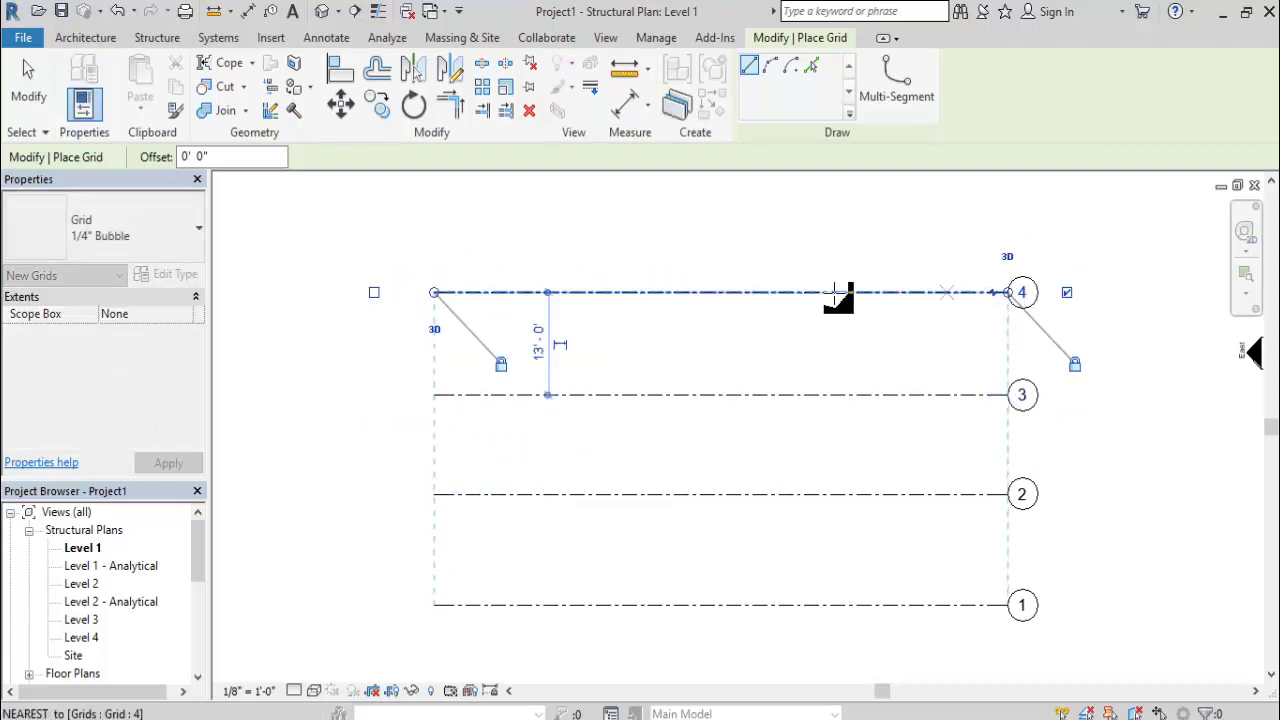
pyautogui.click(433, 206)
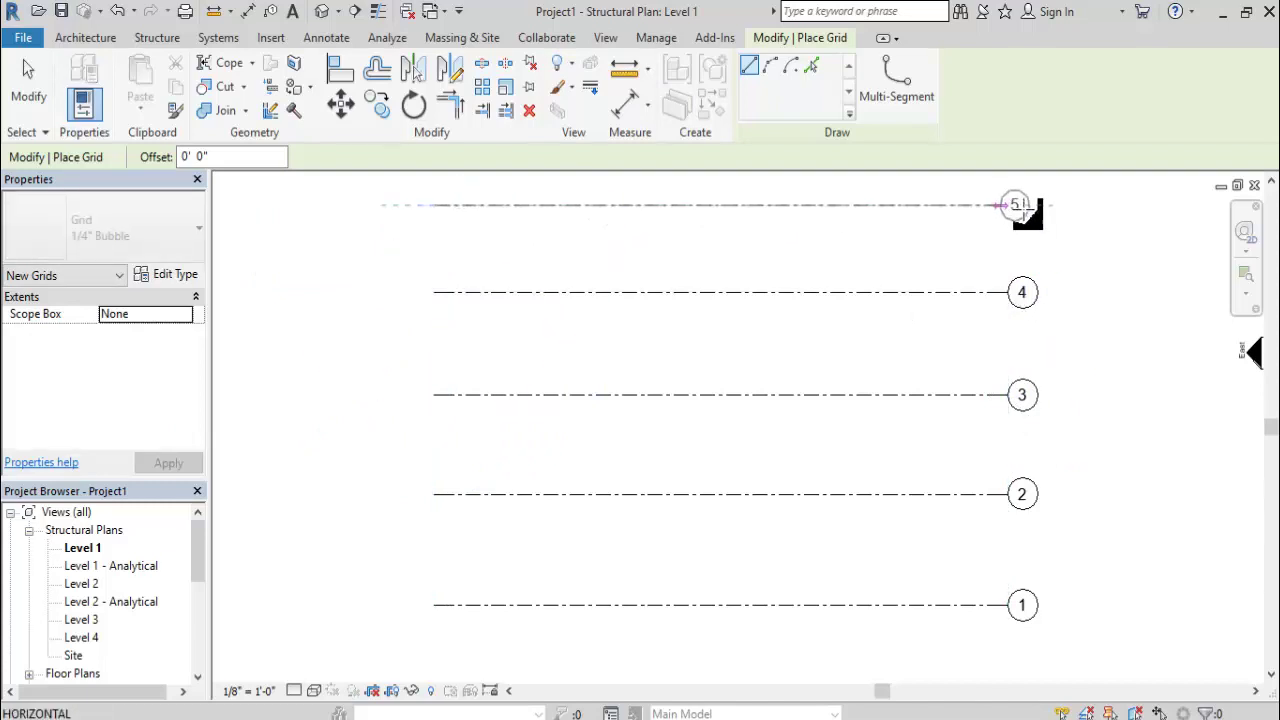
pyautogui.click(1020, 205)
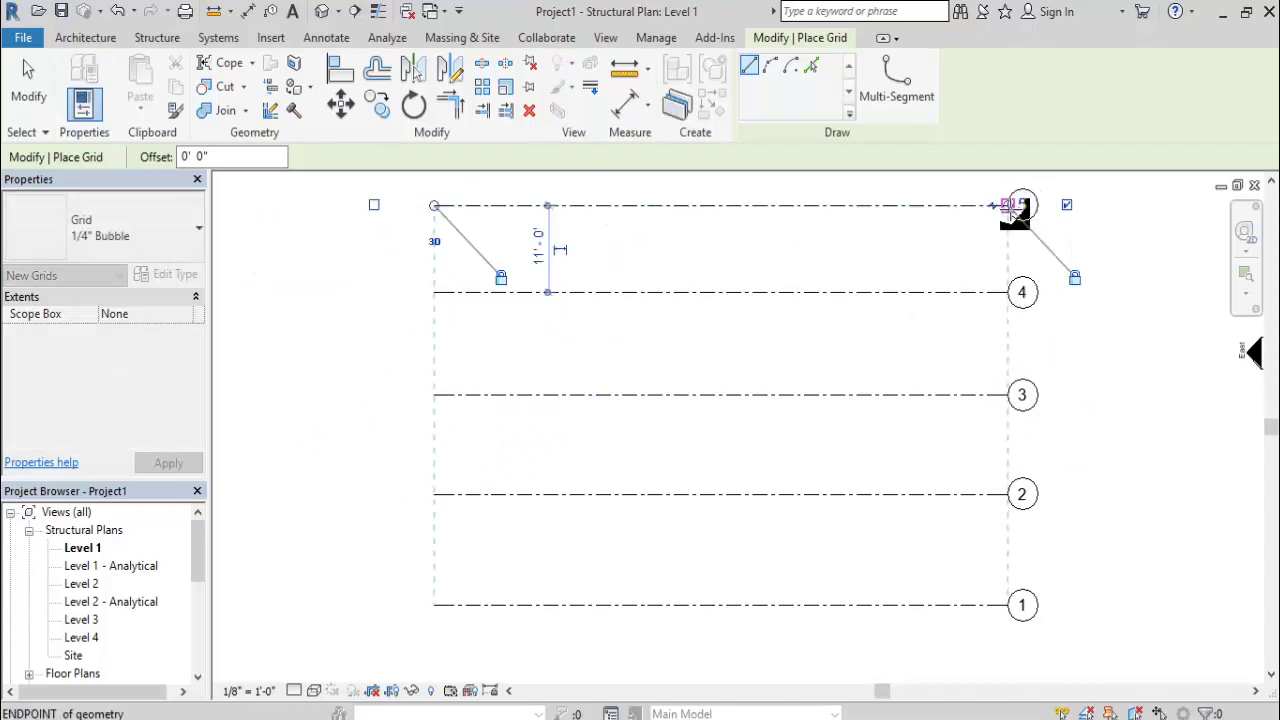
pyautogui.scroll(-2, 843, 325)
# Draw a vertical grid from below grid 1 to above grid 5.
pyautogui.click(643, 538)
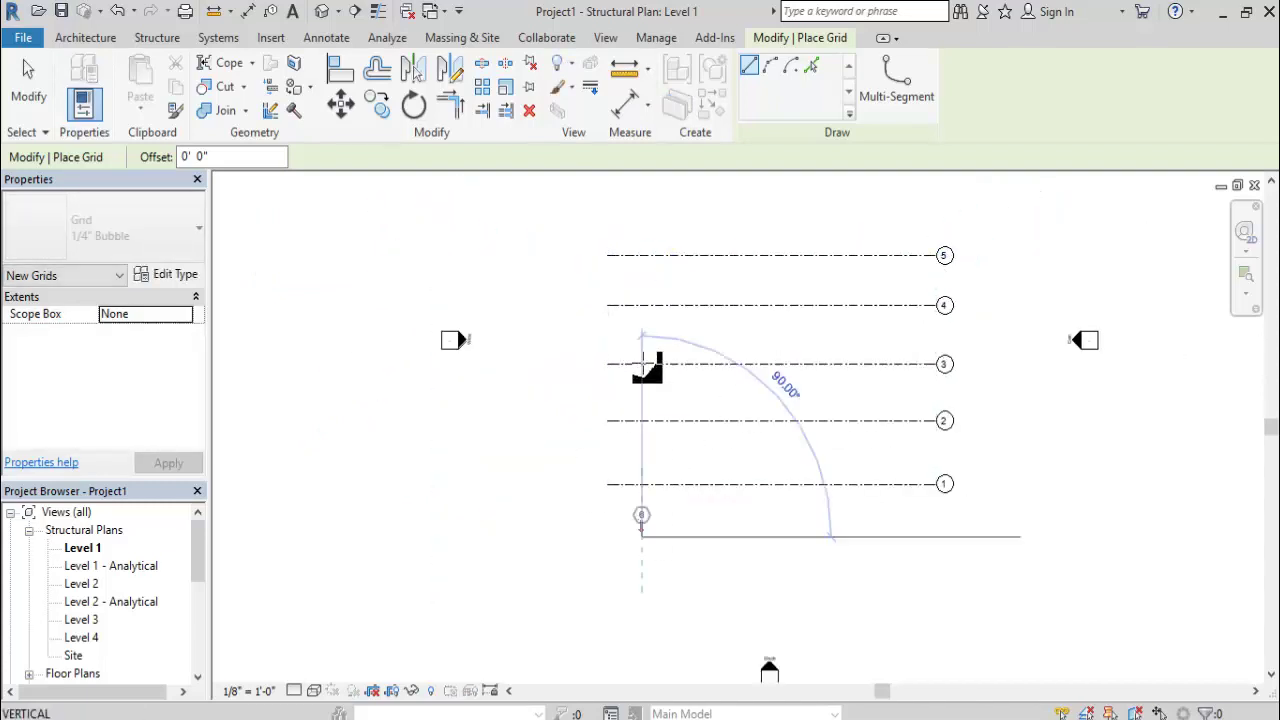
pyautogui.click(640, 197)
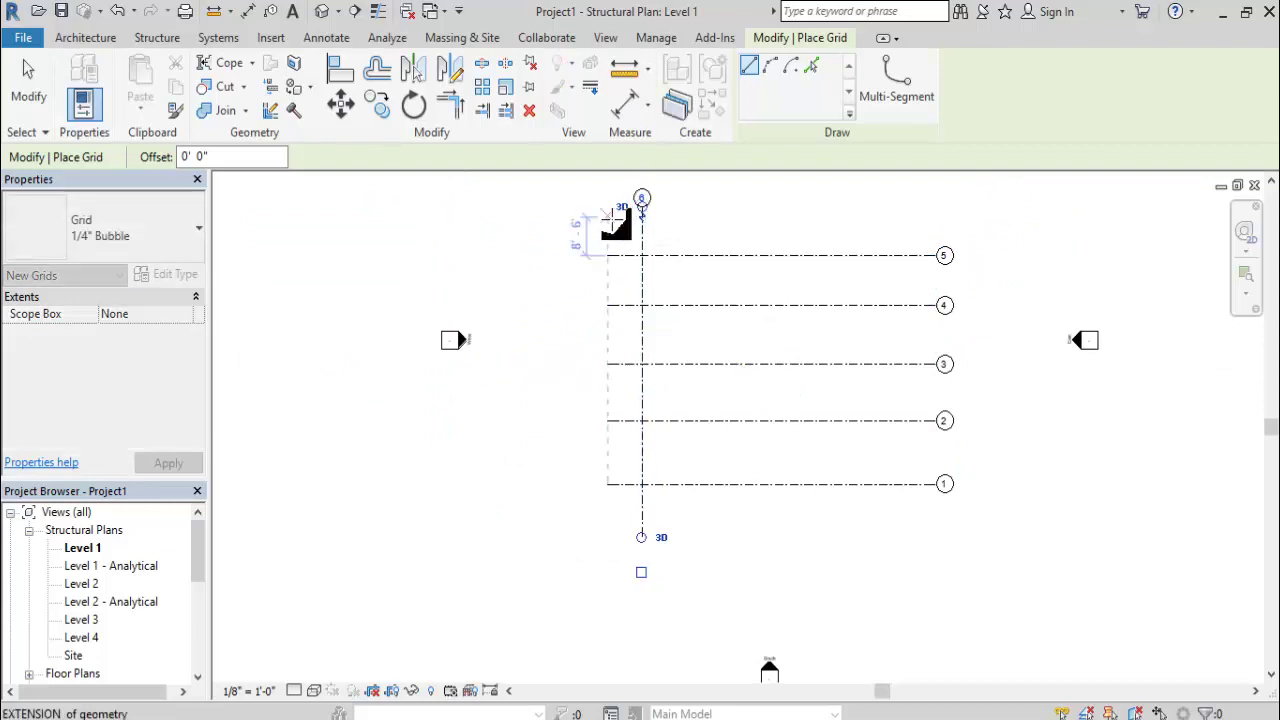
pyautogui.scroll(2, 655, 200)
pyautogui.scroll(2, 657, 204)
pyautogui.moveTo(657, 206); pyautogui.dragTo(667, 287, button='middle')
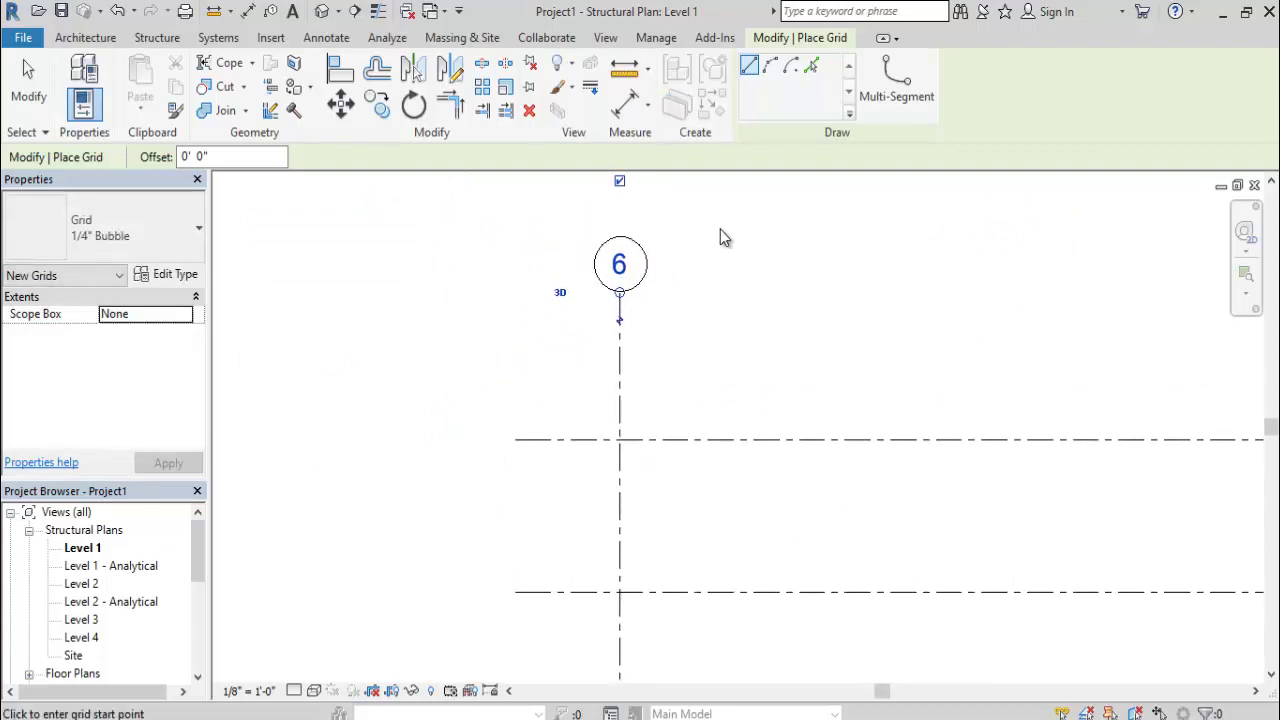
pyautogui.rightClick(718, 230)
pyautogui.click(780, 240)
# Rename the new vertical grid's label from 6 to A.
pyautogui.click(627, 281)
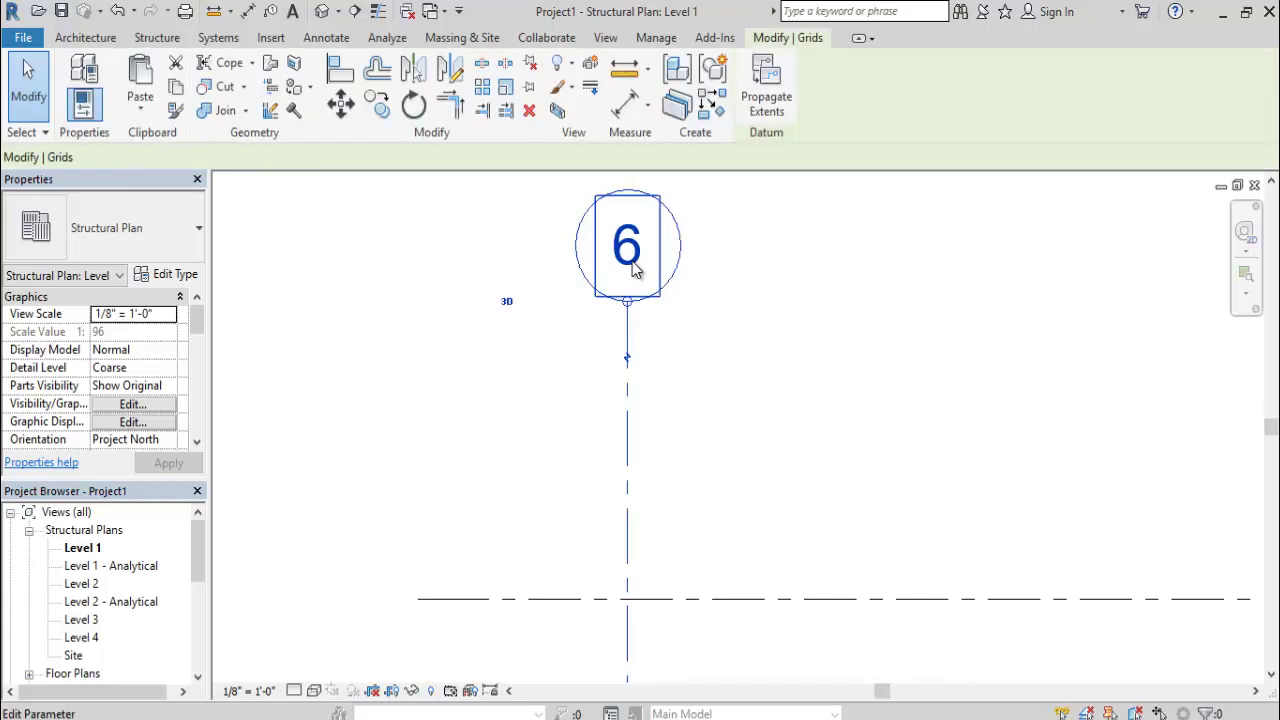
pyautogui.click(630, 268)
pyautogui.write('A')
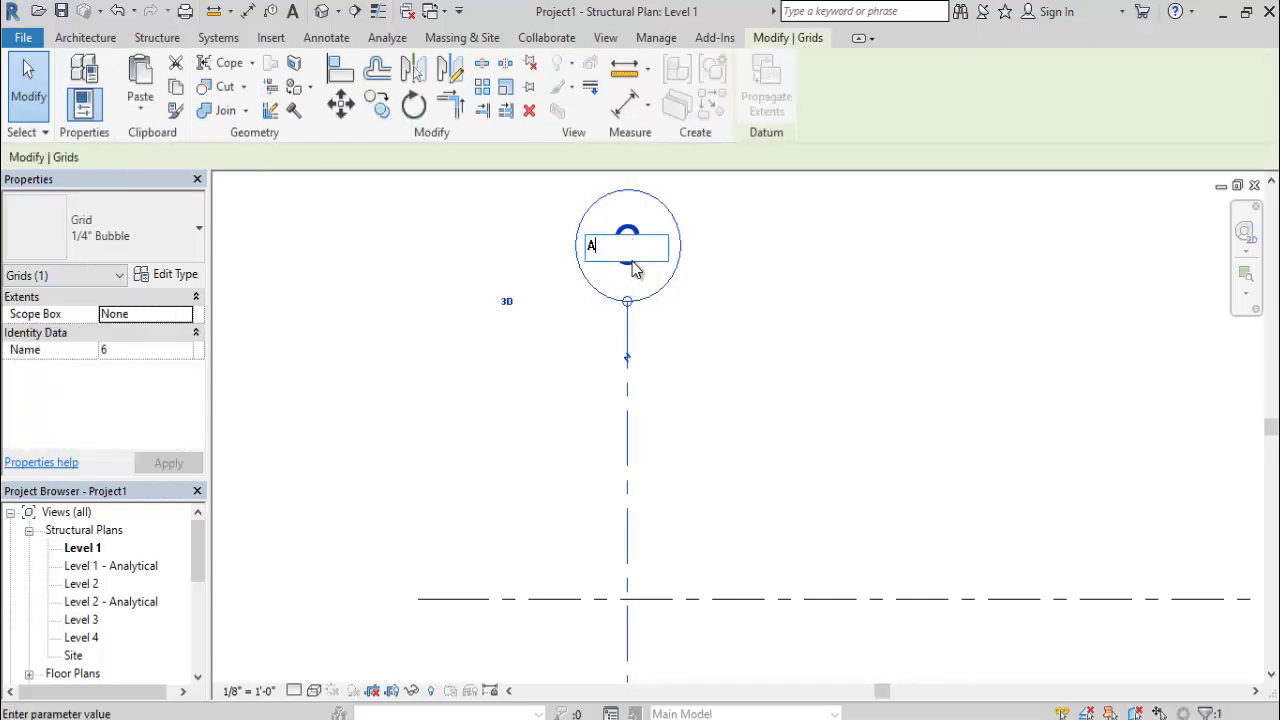
pyautogui.press('Return')
pyautogui.scroll(-4, 845, 265)
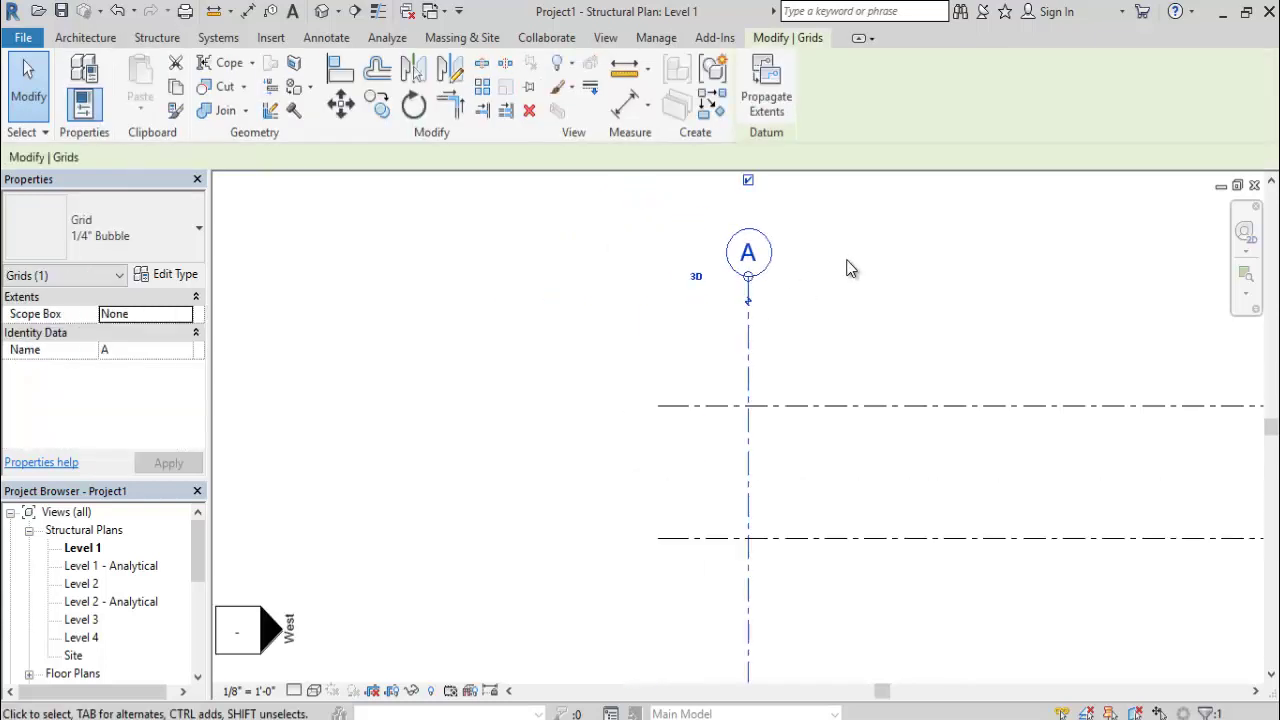
pyautogui.scroll(-2, 858, 278)
pyautogui.moveTo(866, 286); pyautogui.dragTo(645, 273, button='middle')
pyautogui.scroll(-2, 641, 265)
pyautogui.click(700, 270)
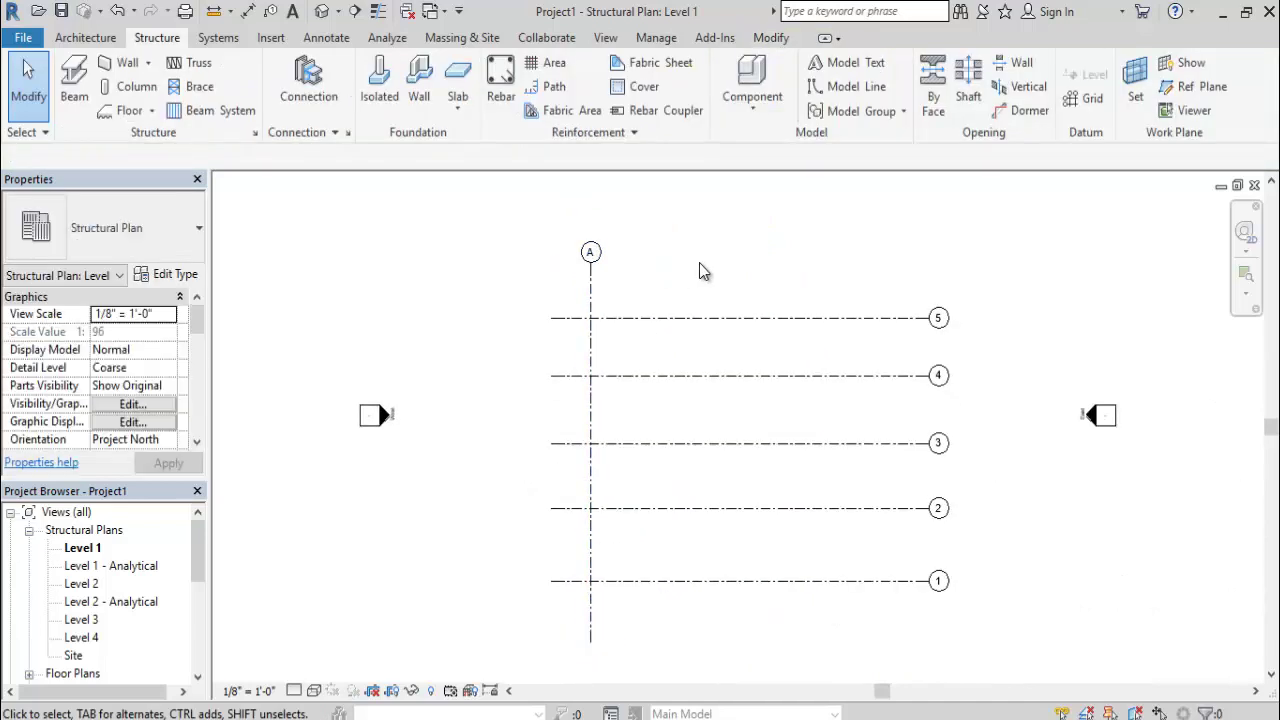
# Draw four vertical grids B, C, D and E to the right of grid A.
pyautogui.click(1092, 100)
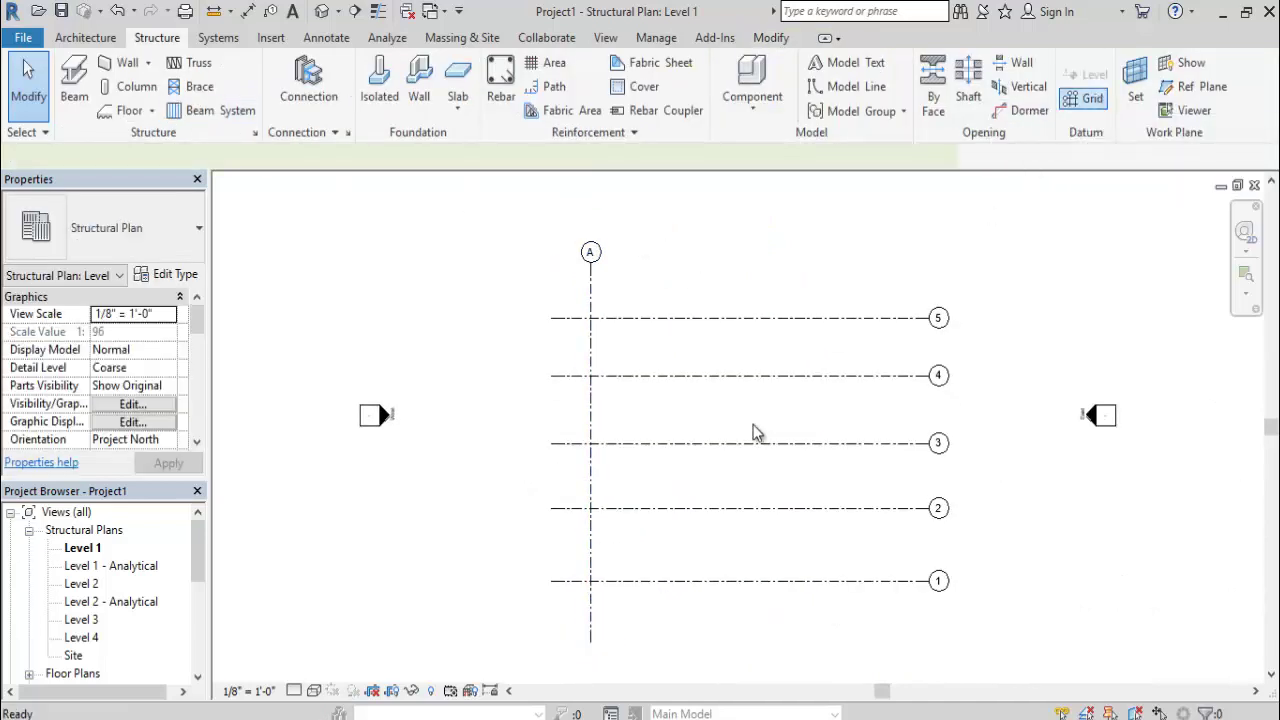
pyautogui.click(657, 640)
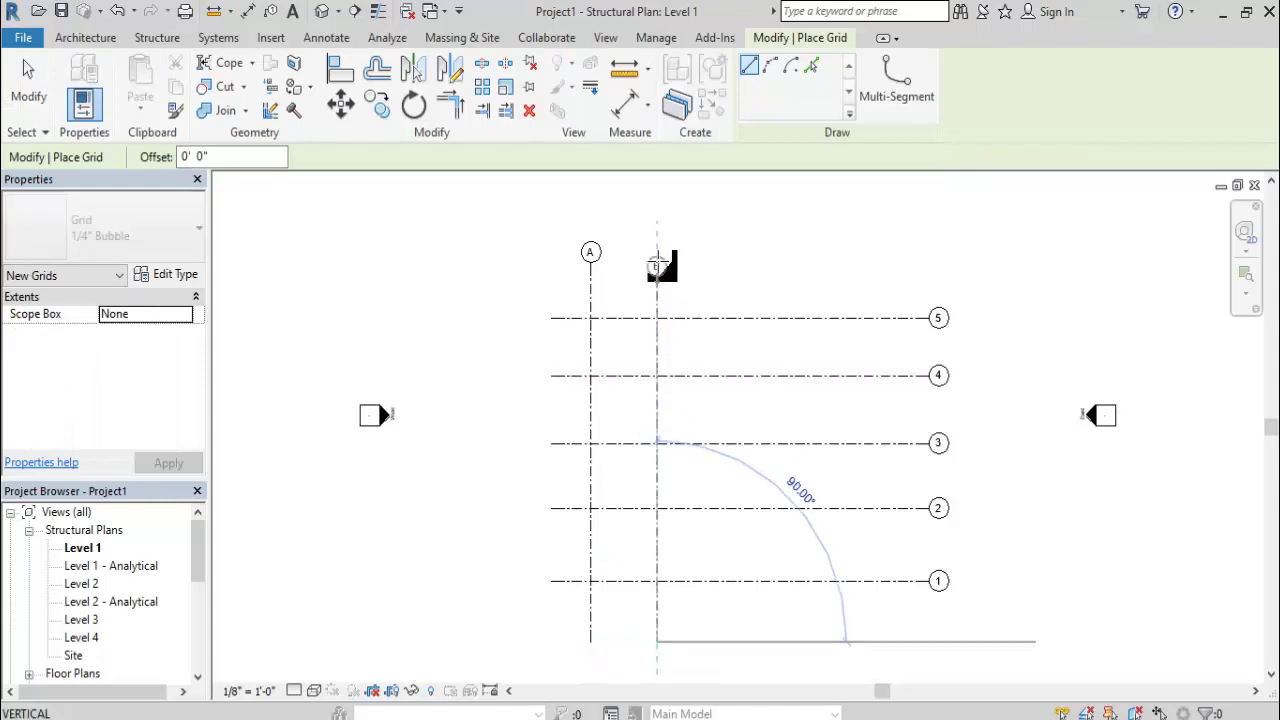
pyautogui.click(656, 258)
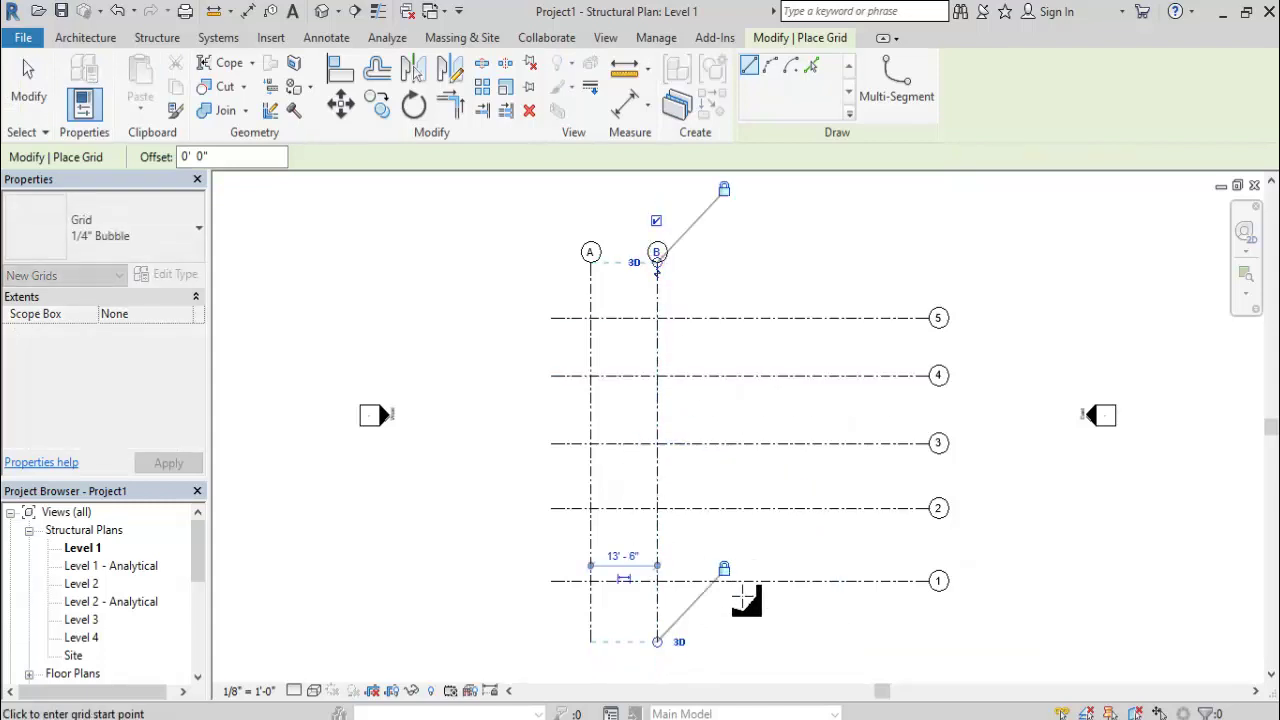
pyautogui.click(716, 628)
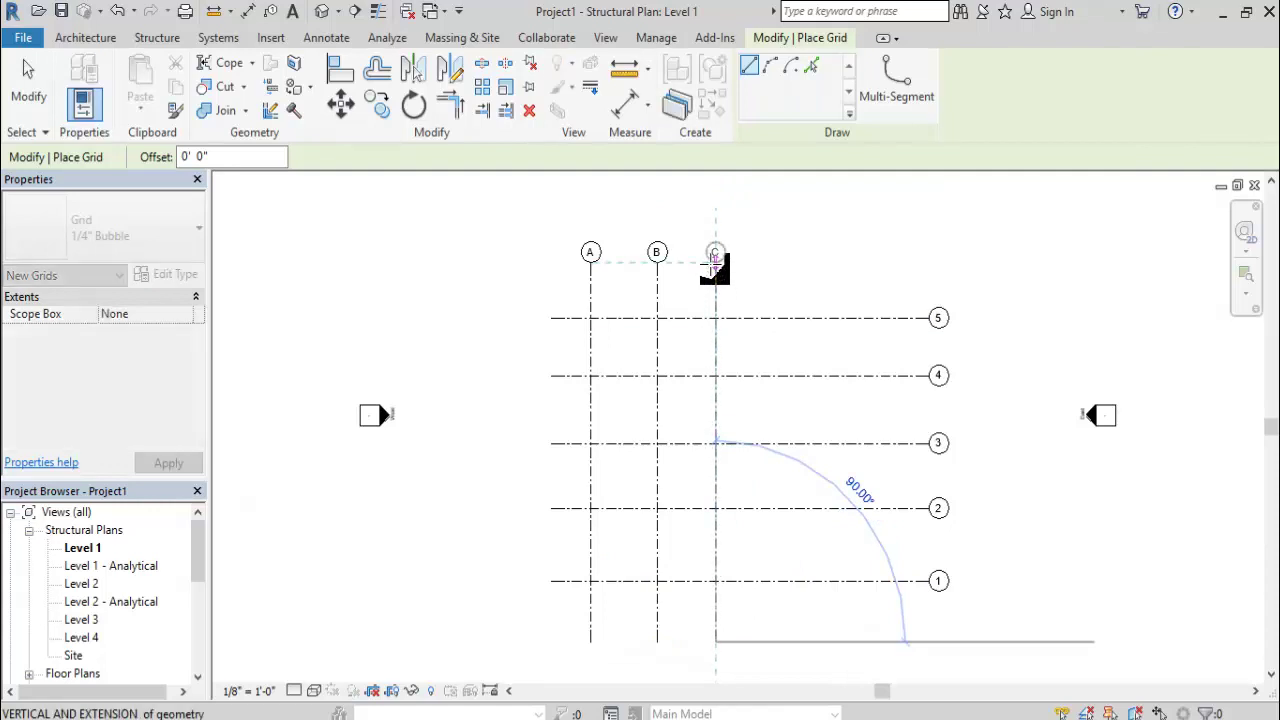
pyautogui.click(715, 258)
pyautogui.click(787, 640)
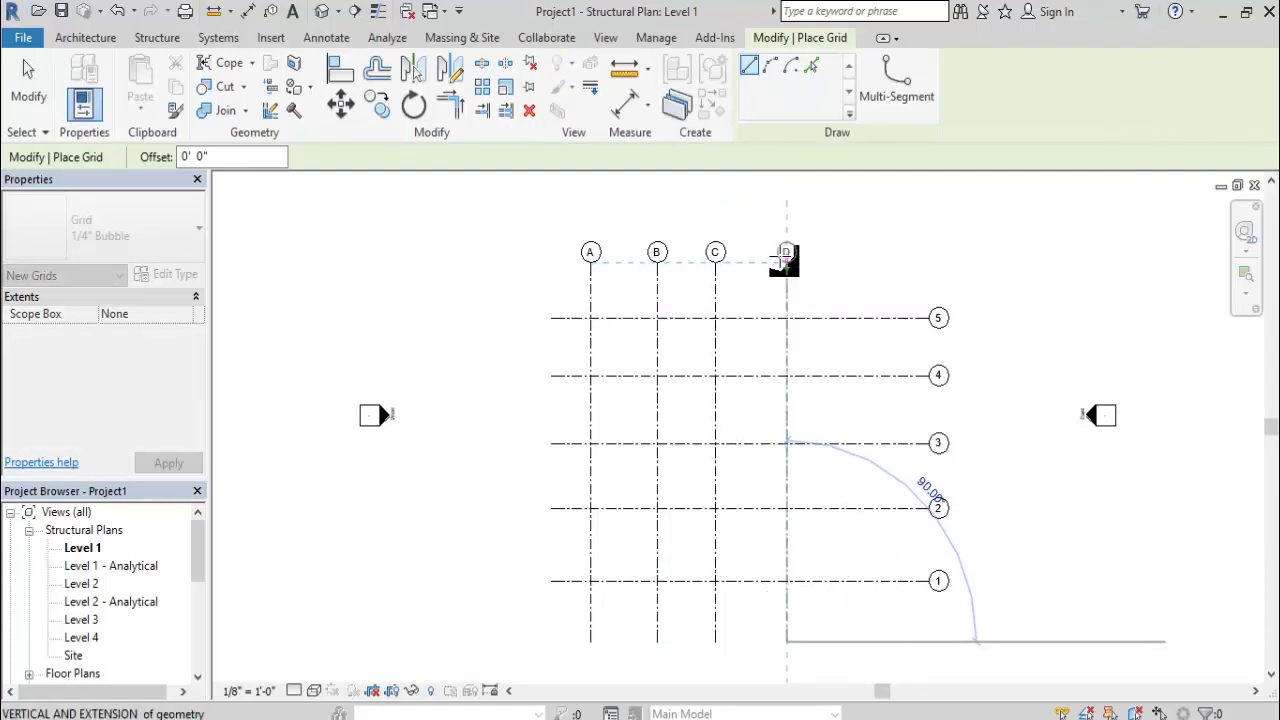
pyautogui.click(786, 258)
pyautogui.click(864, 640)
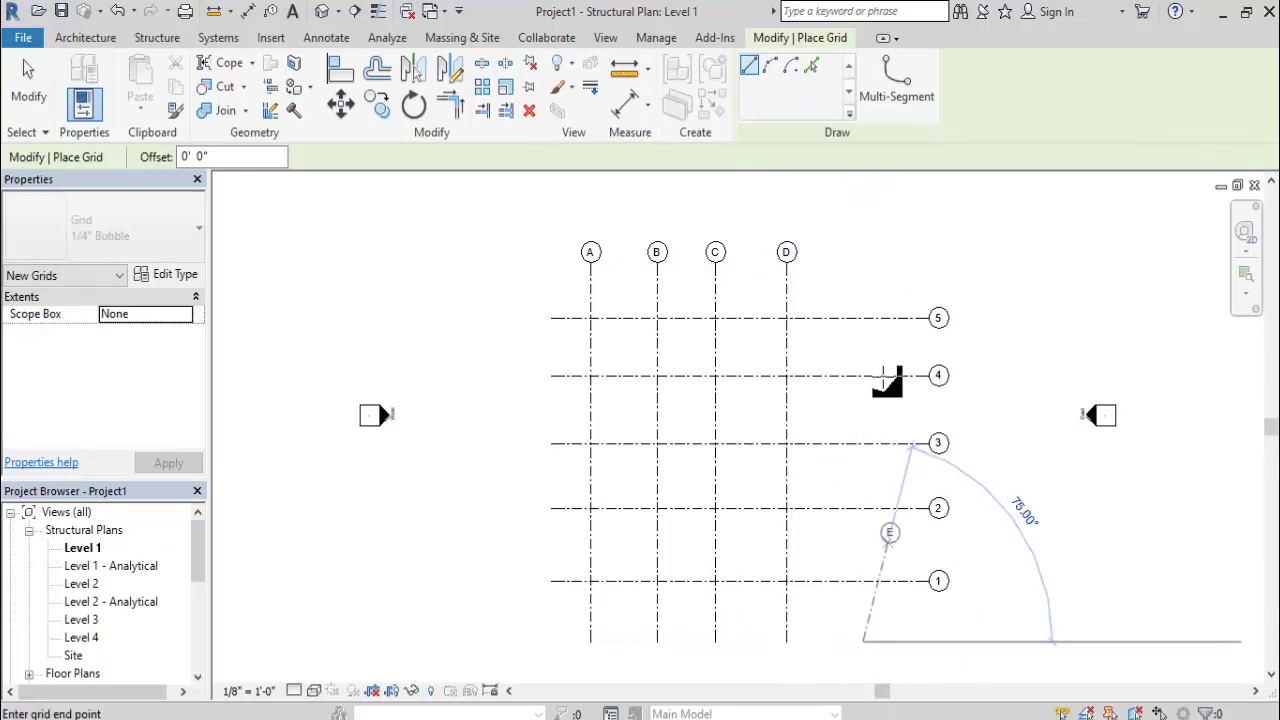
pyautogui.click(862, 262)
pyautogui.rightClick(1026, 191)
pyautogui.click(1075, 213)
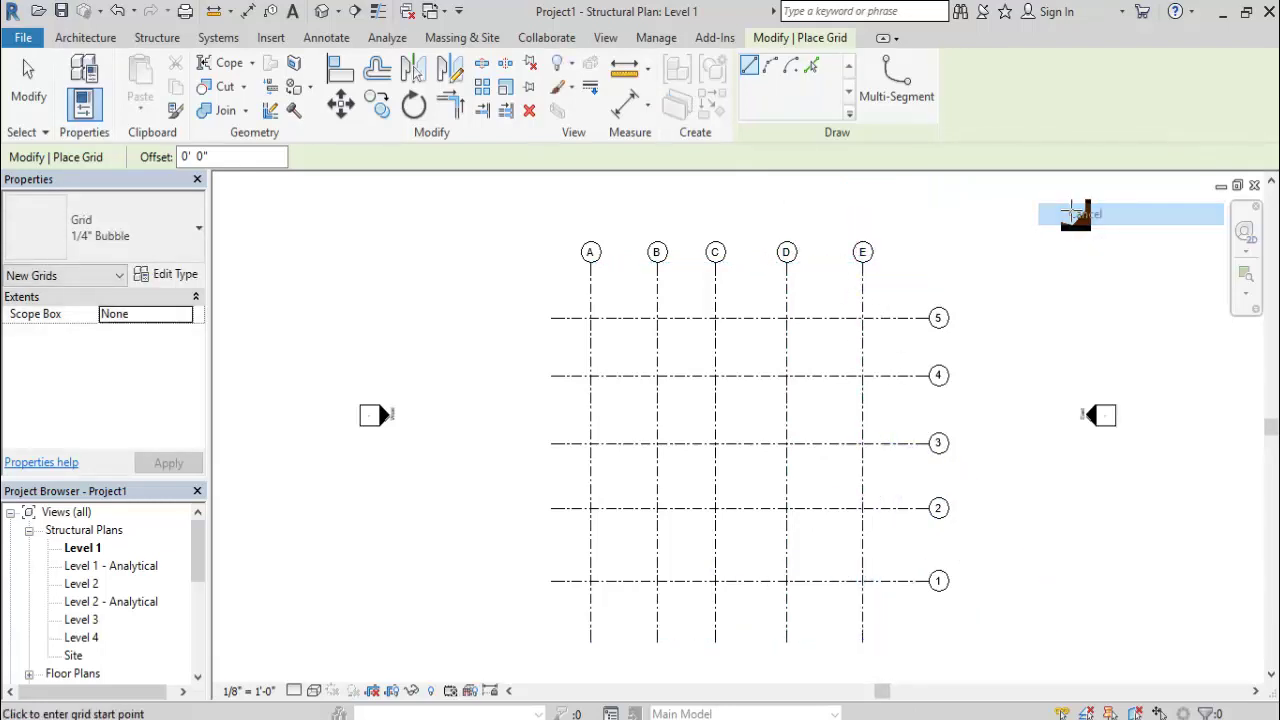
pyautogui.scroll(3, 1051, 380)
pyautogui.scroll(-3, 994, 350)
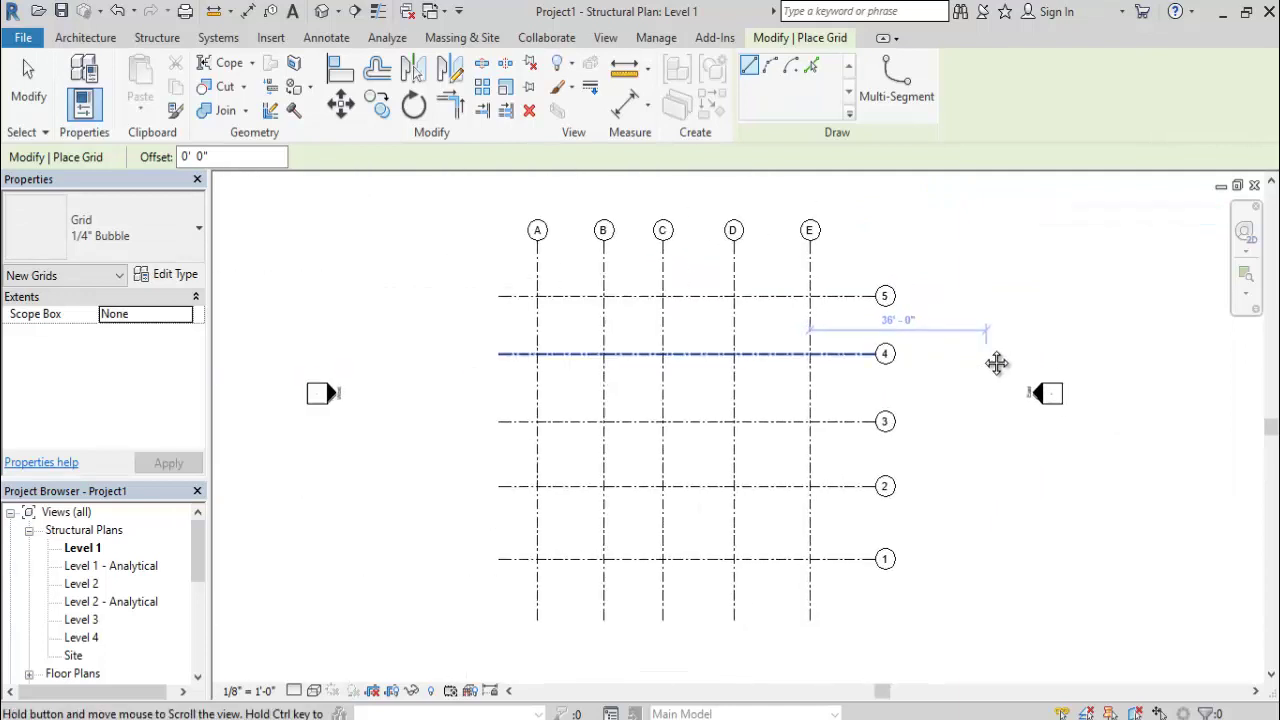
pyautogui.rightClick(993, 277)
pyautogui.click(1040, 290)
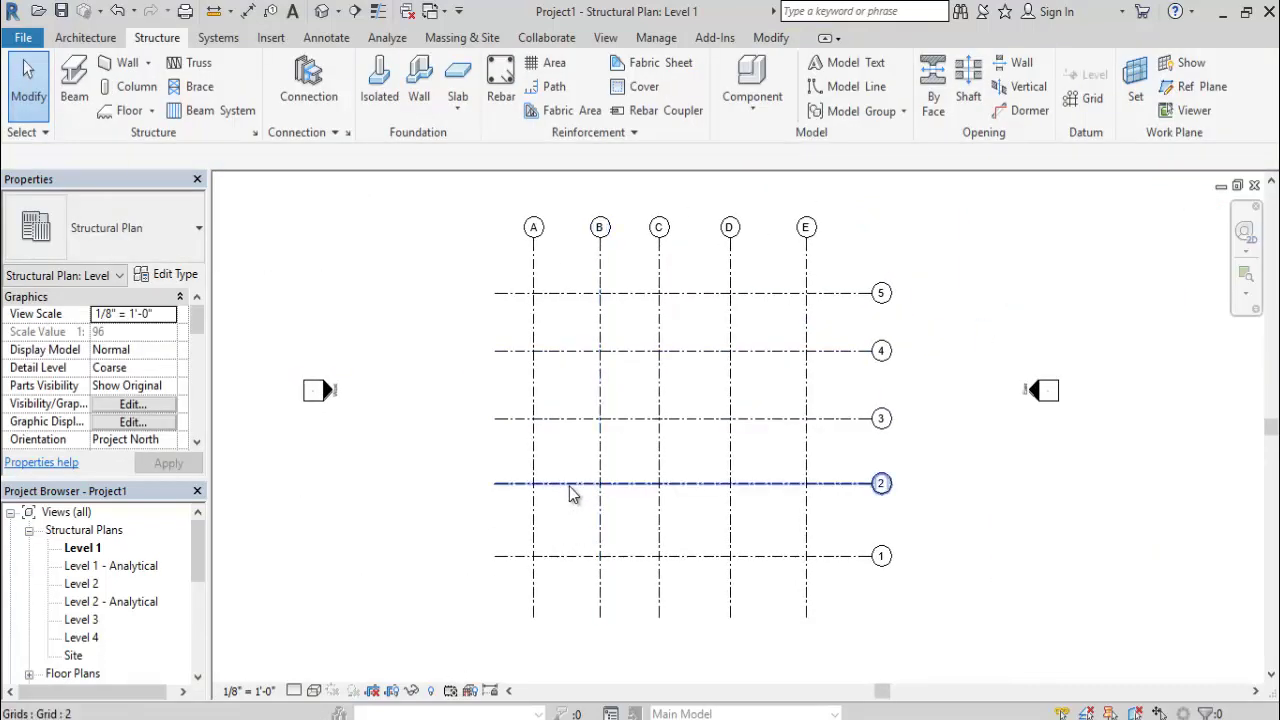
# Set grid 4 exactly 12' from grid 3.
pyautogui.click(570, 490)
pyautogui.scroll(2, 540, 580)
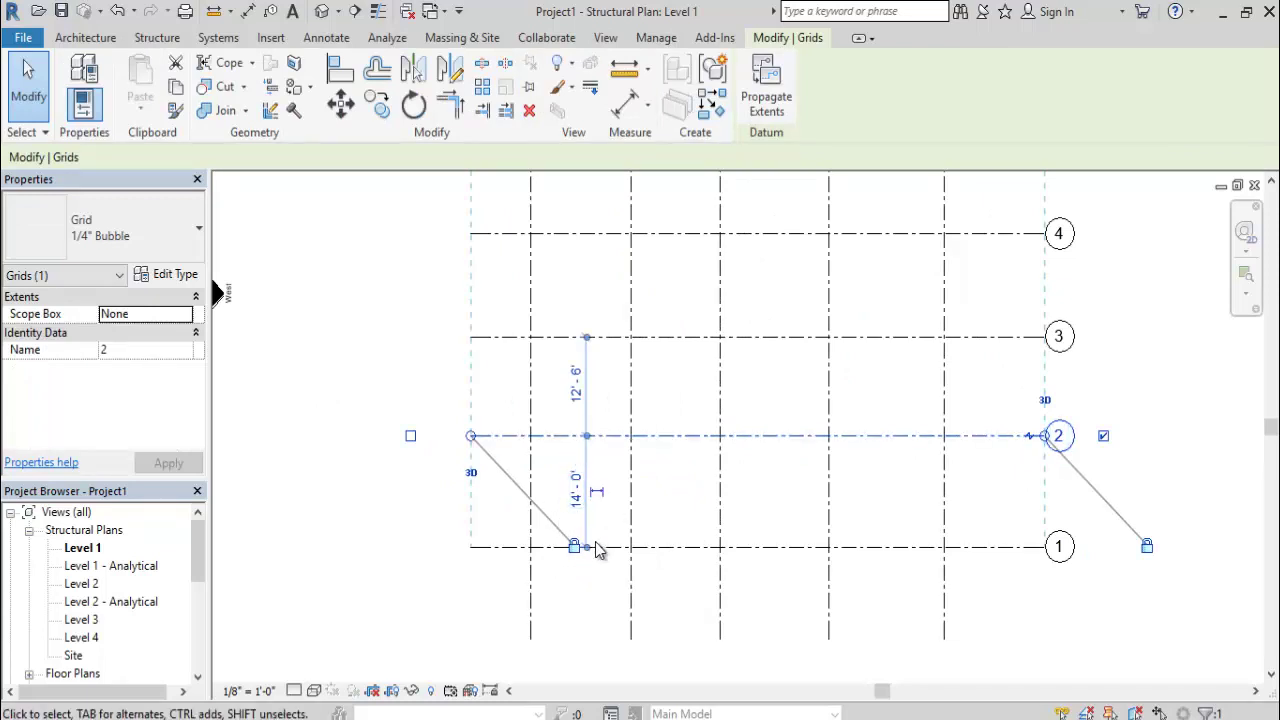
pyautogui.click(585, 380)
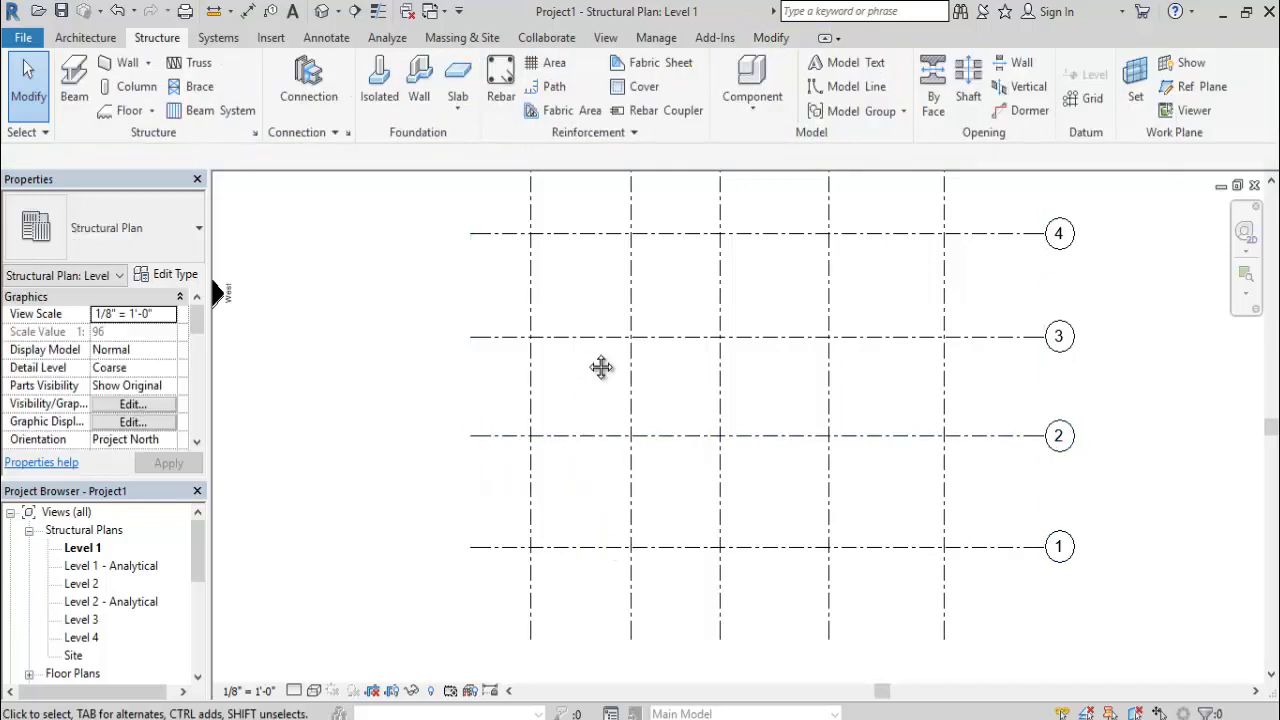
pyautogui.moveTo(600, 367); pyautogui.dragTo(588, 424, button='middle')
pyautogui.click(590, 292)
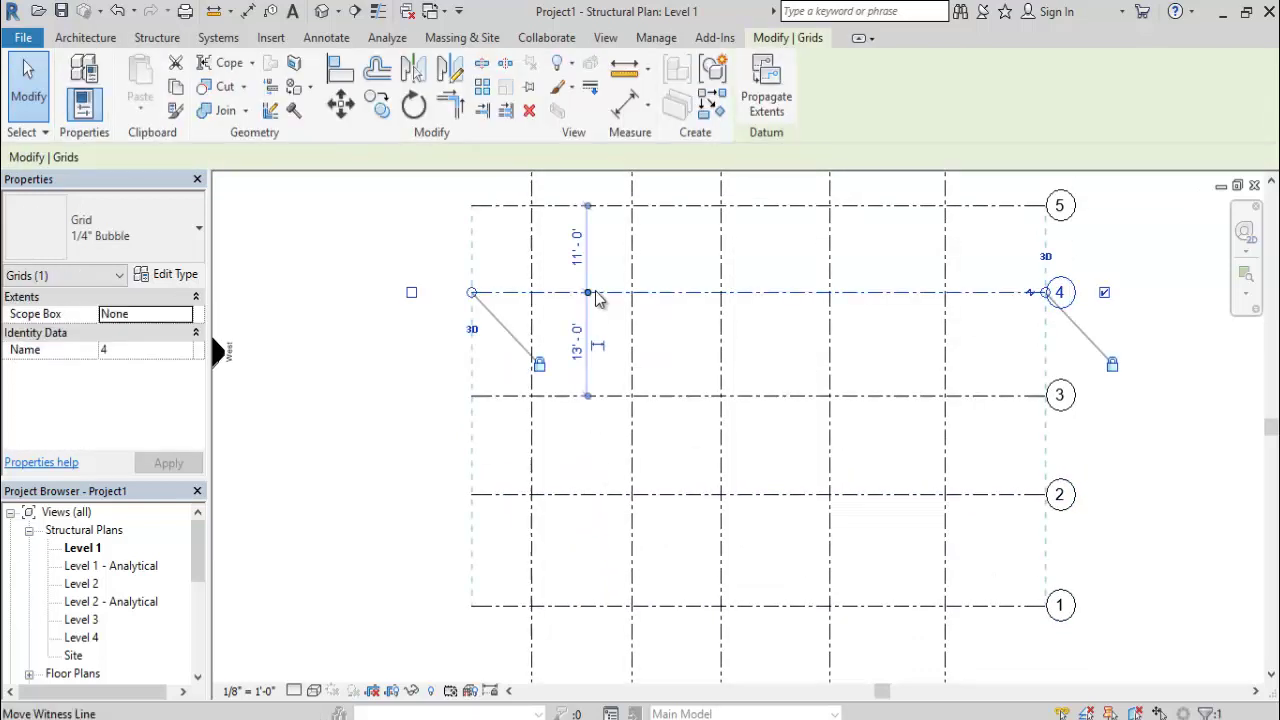
pyautogui.click(577, 344)
pyautogui.write("12'")
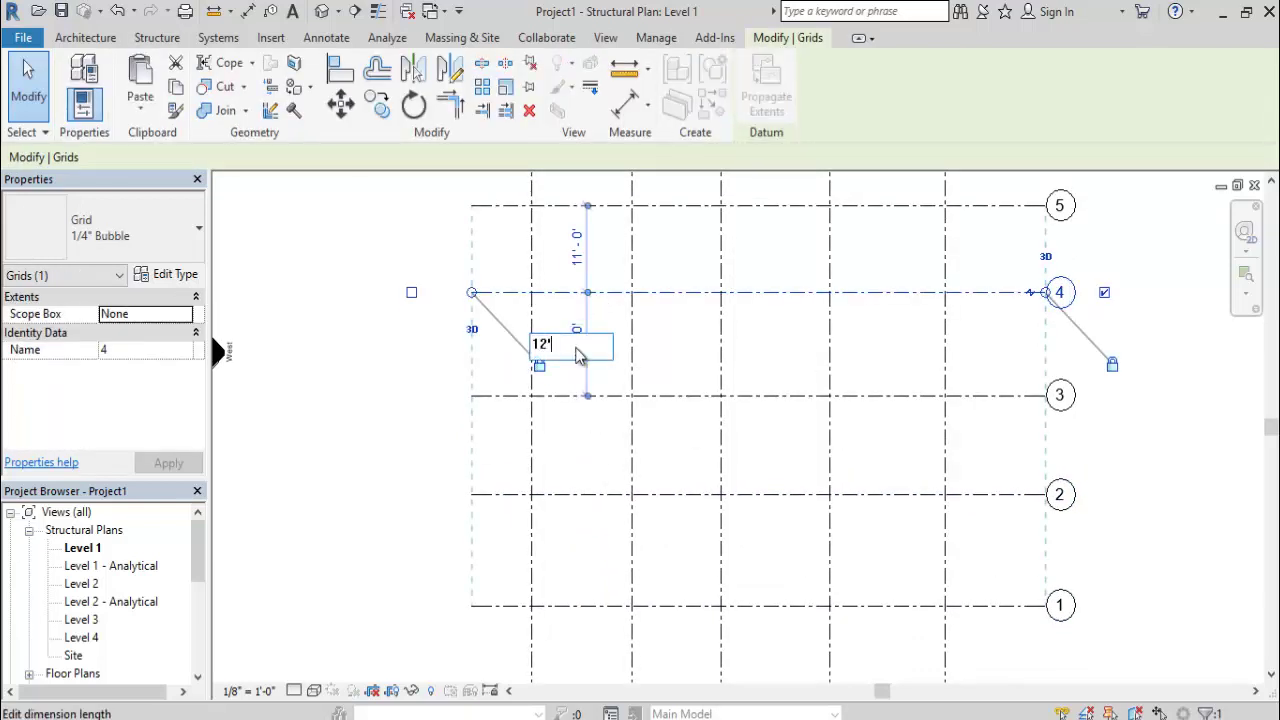
pyautogui.press('Return')
pyautogui.click(652, 333)
# Check that grid B sits 12'-0" from grid C.
pyautogui.moveTo(664, 425); pyautogui.dragTo(666, 621, button='middle')
pyautogui.click(639, 350)
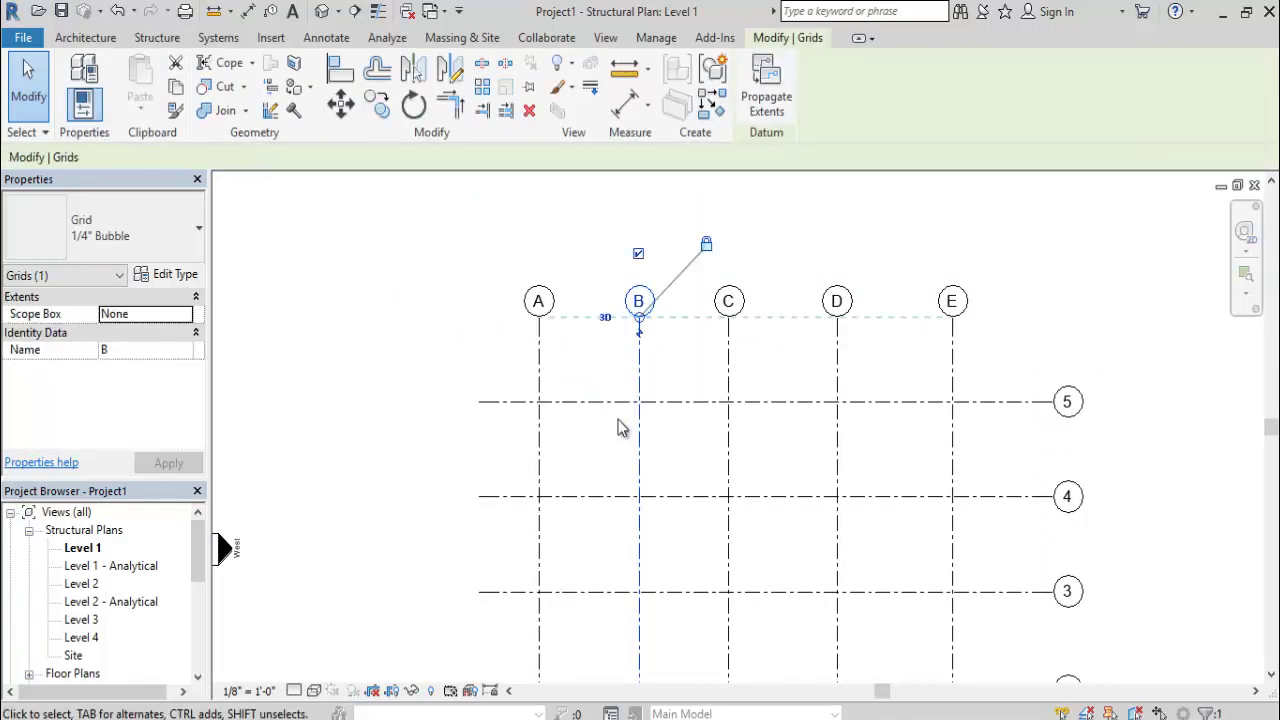
pyautogui.scroll(-1, 630, 450)
pyautogui.scroll(-2, 614, 443)
pyautogui.scroll(4, 598, 507)
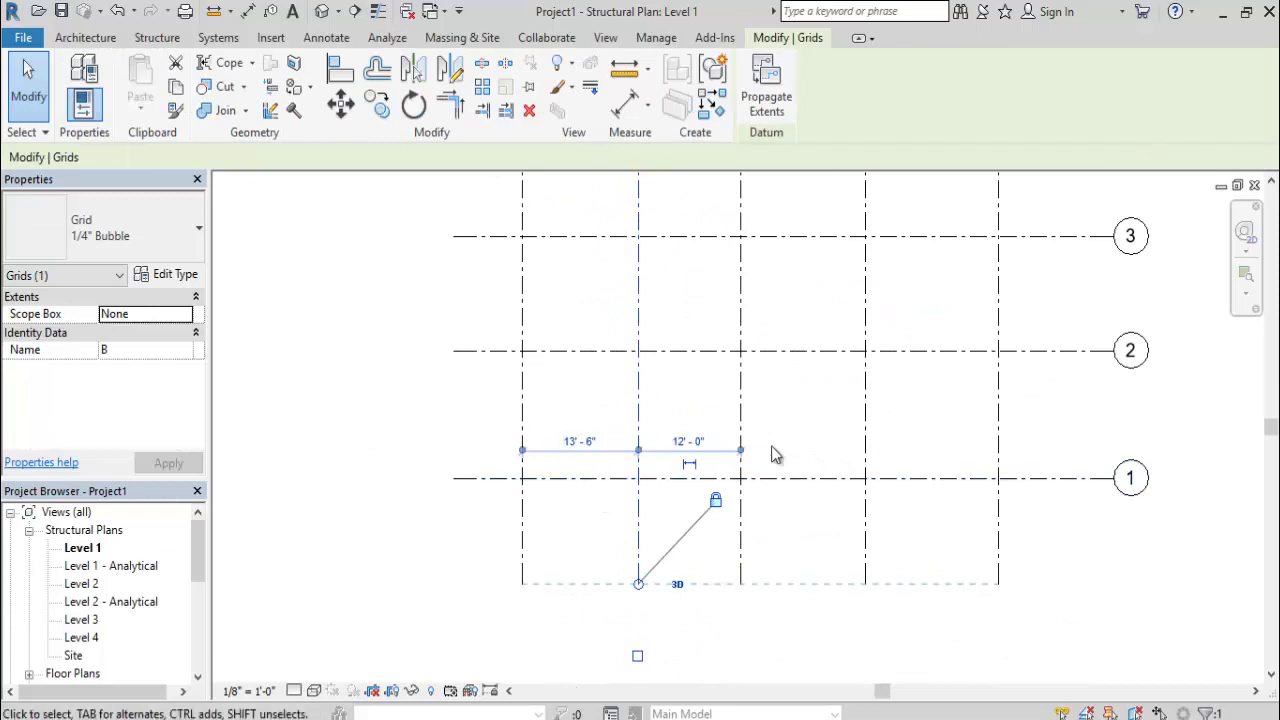
pyautogui.press('Escape')
pyautogui.moveTo(780, 392); pyautogui.dragTo(691, 446, button='middle')
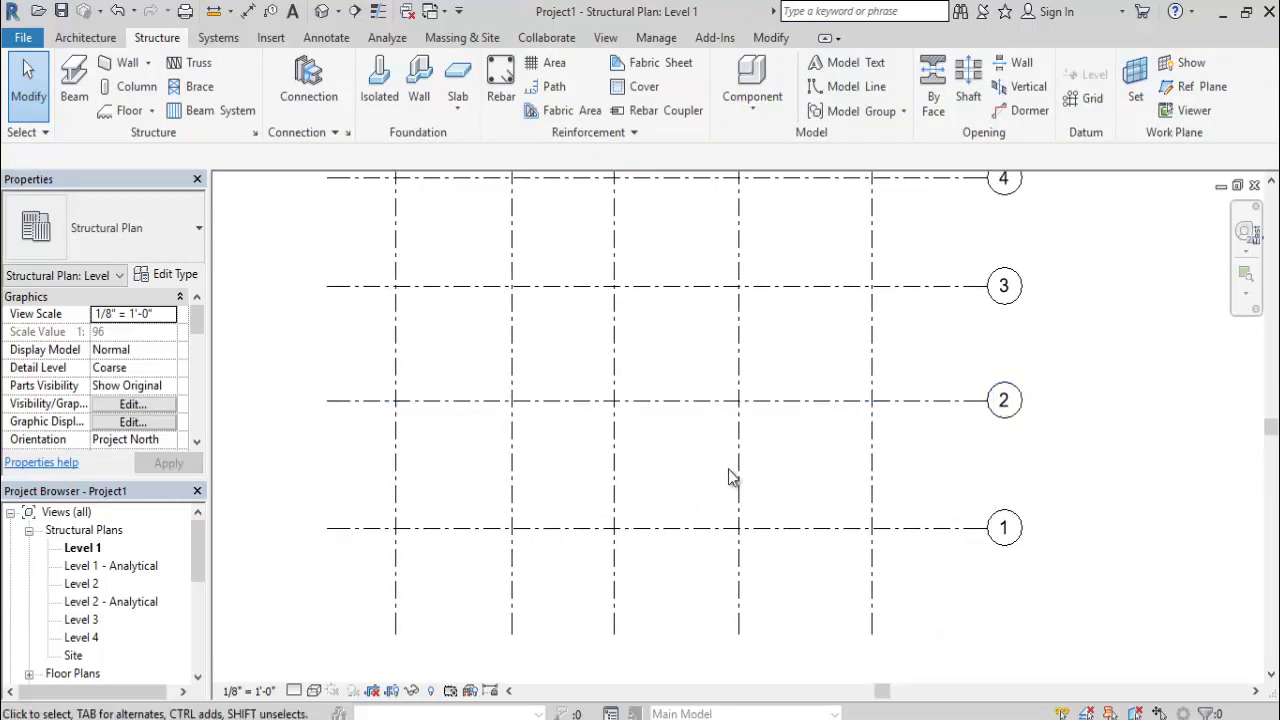
# Place structural columns of type Concrete-Rectangular-Column 12 x 18 and view its type properties (b 1'-0", h 1'-6").
pyautogui.click(131, 93)
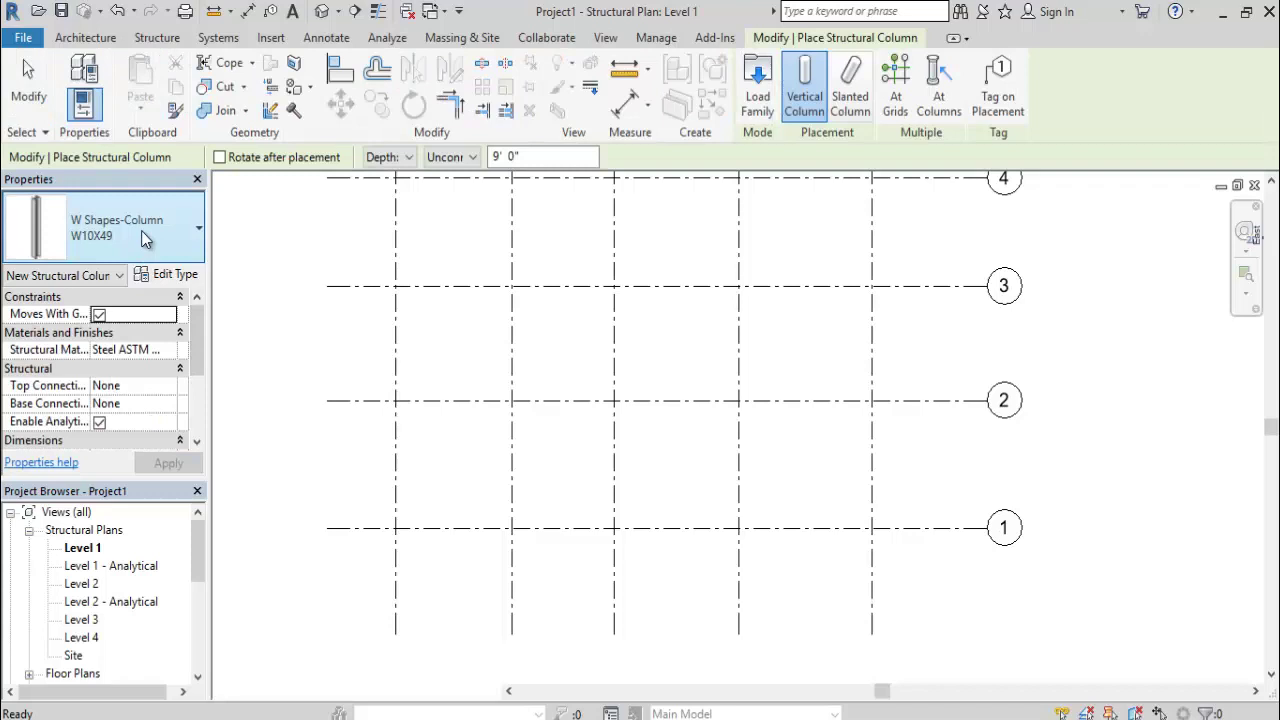
pyautogui.click(141, 230)
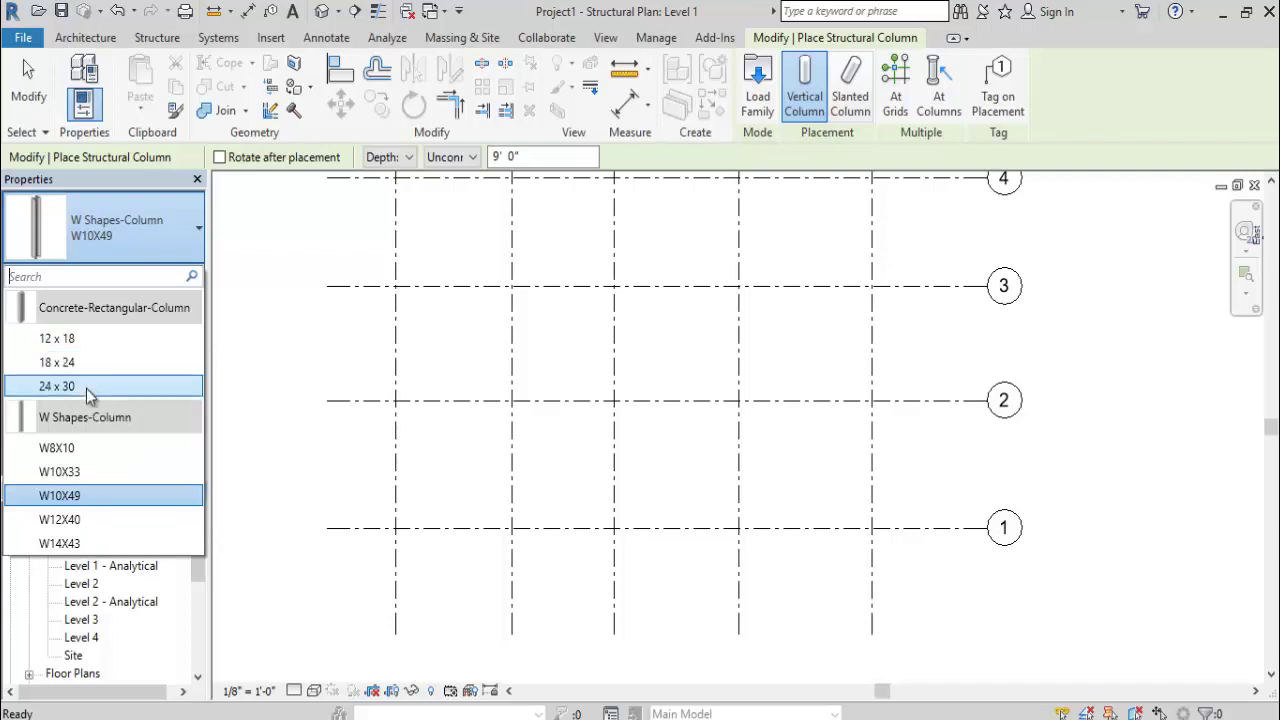
pyautogui.click(111, 337)
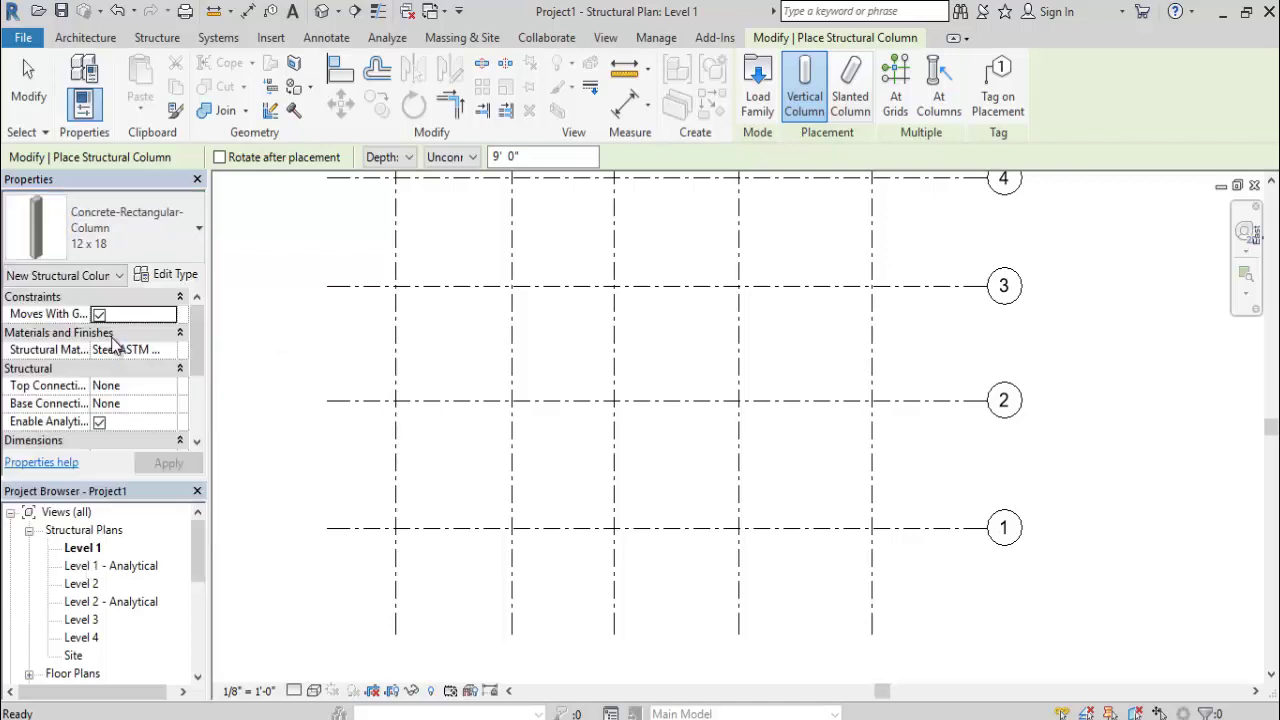
pyautogui.click(160, 276)
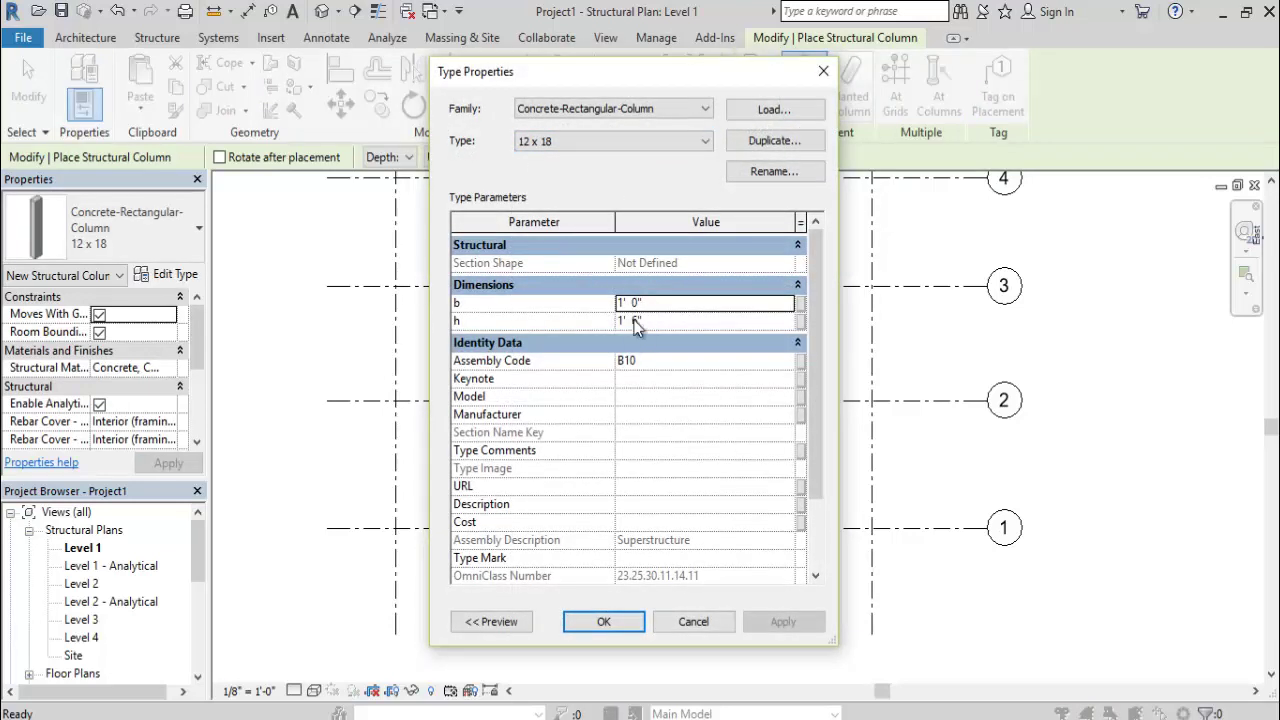
# Place 12 x 18 columns along grid 1 at intersections A through E.
pyautogui.click(602, 622)
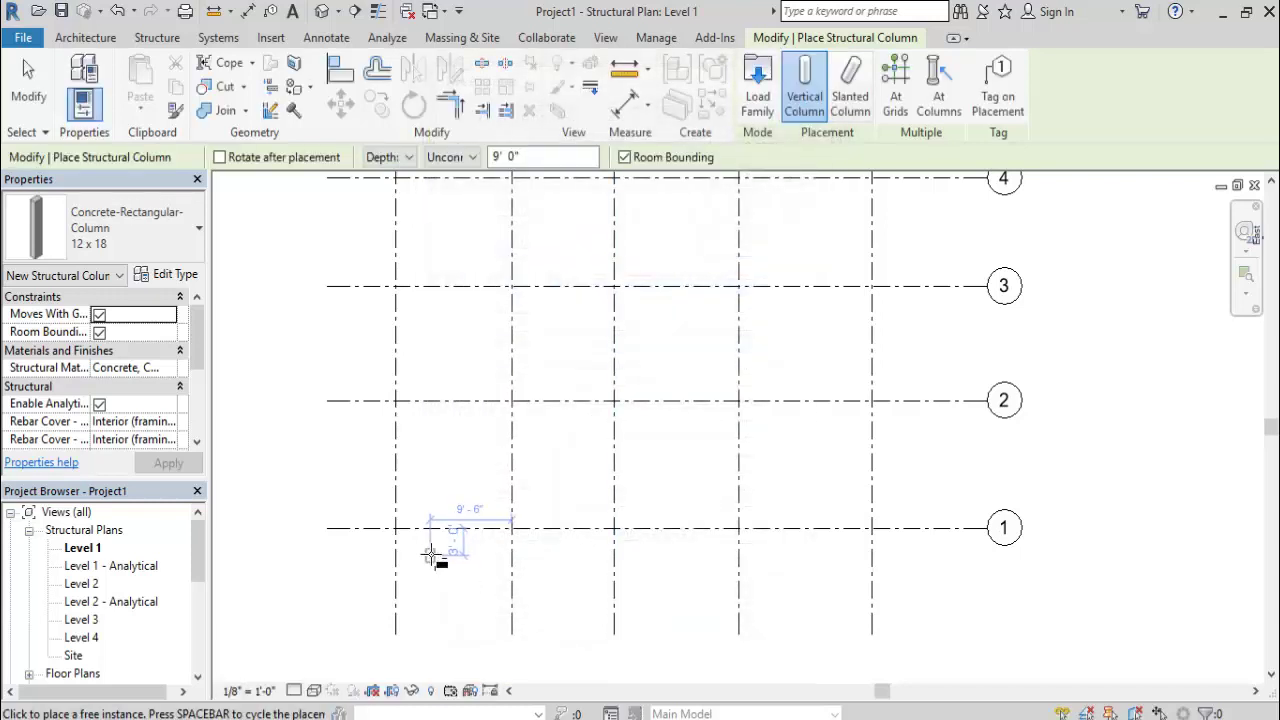
pyautogui.scroll(2, 355, 543)
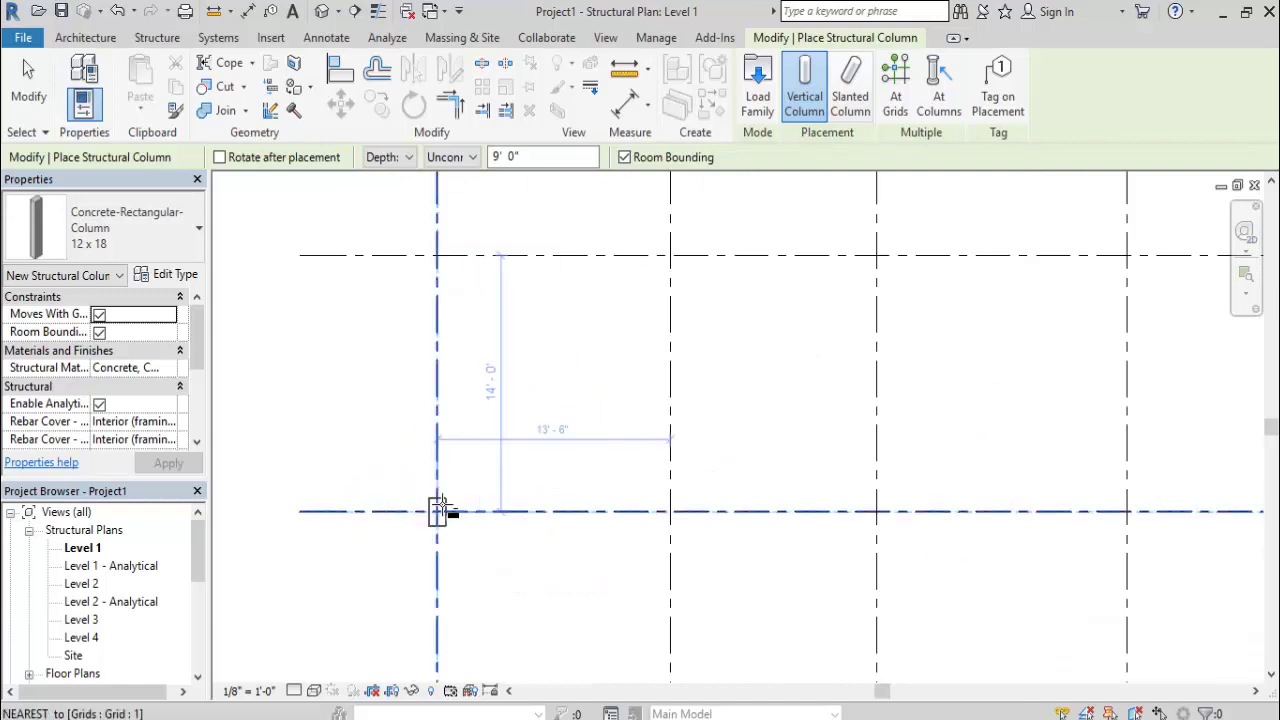
pyautogui.click(435, 519)
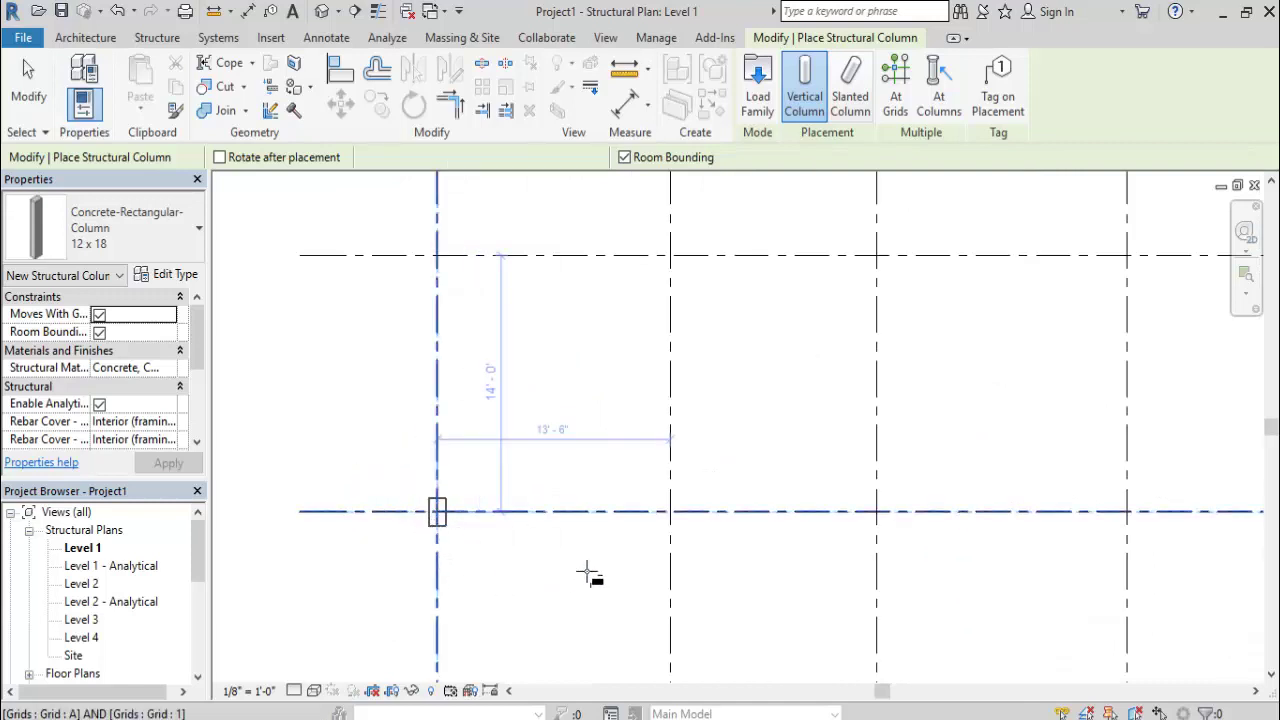
pyautogui.click(670, 514)
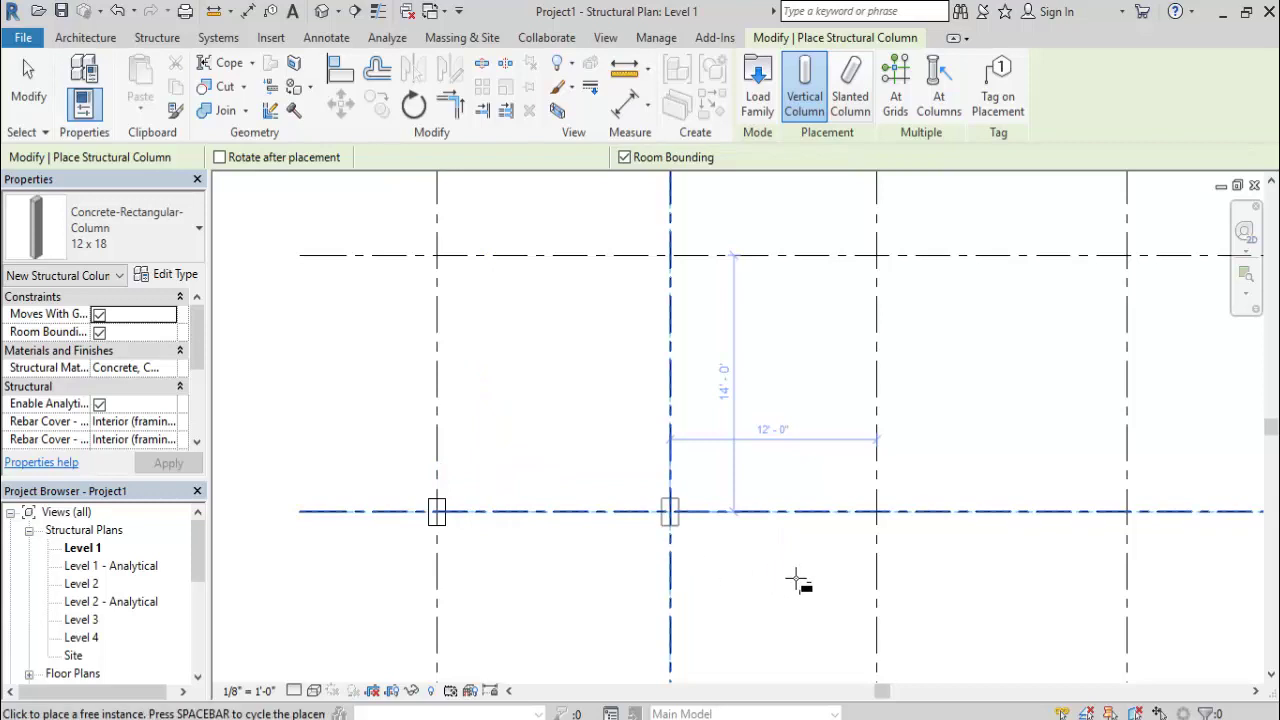
pyautogui.click(878, 516)
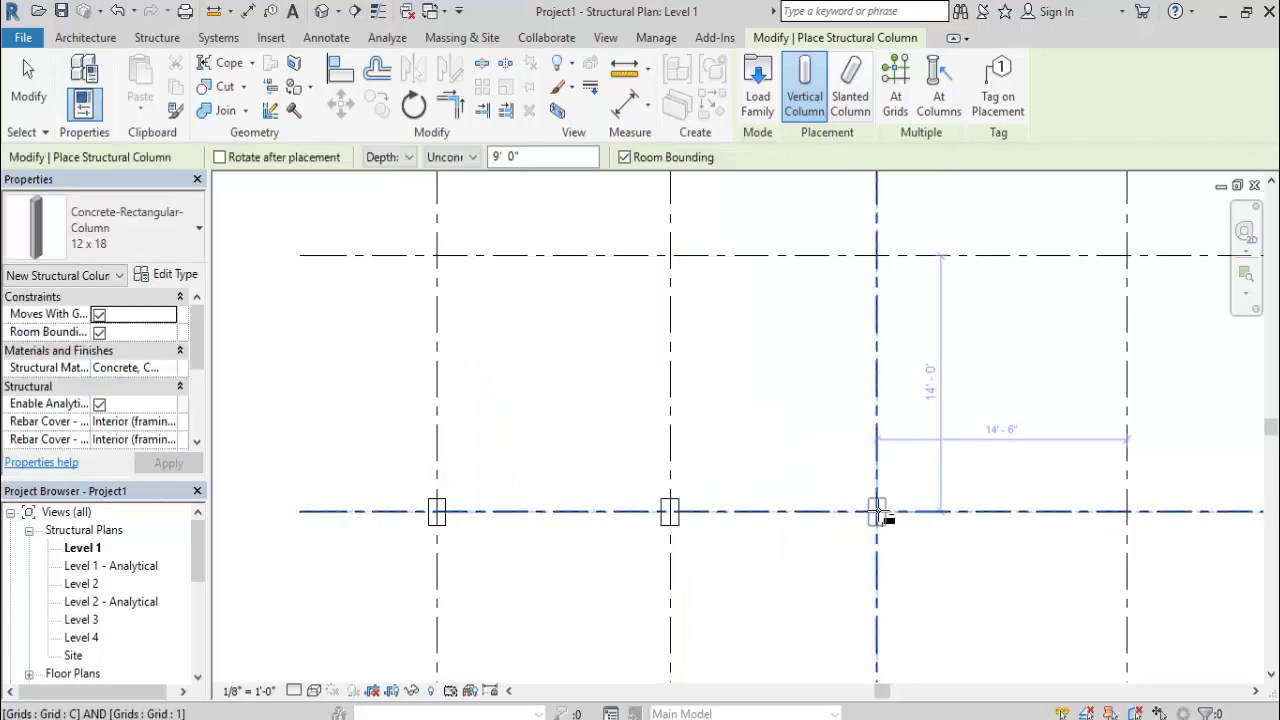
pyautogui.click(1127, 515)
pyautogui.moveTo(1019, 569); pyautogui.dragTo(793, 628, button='middle')
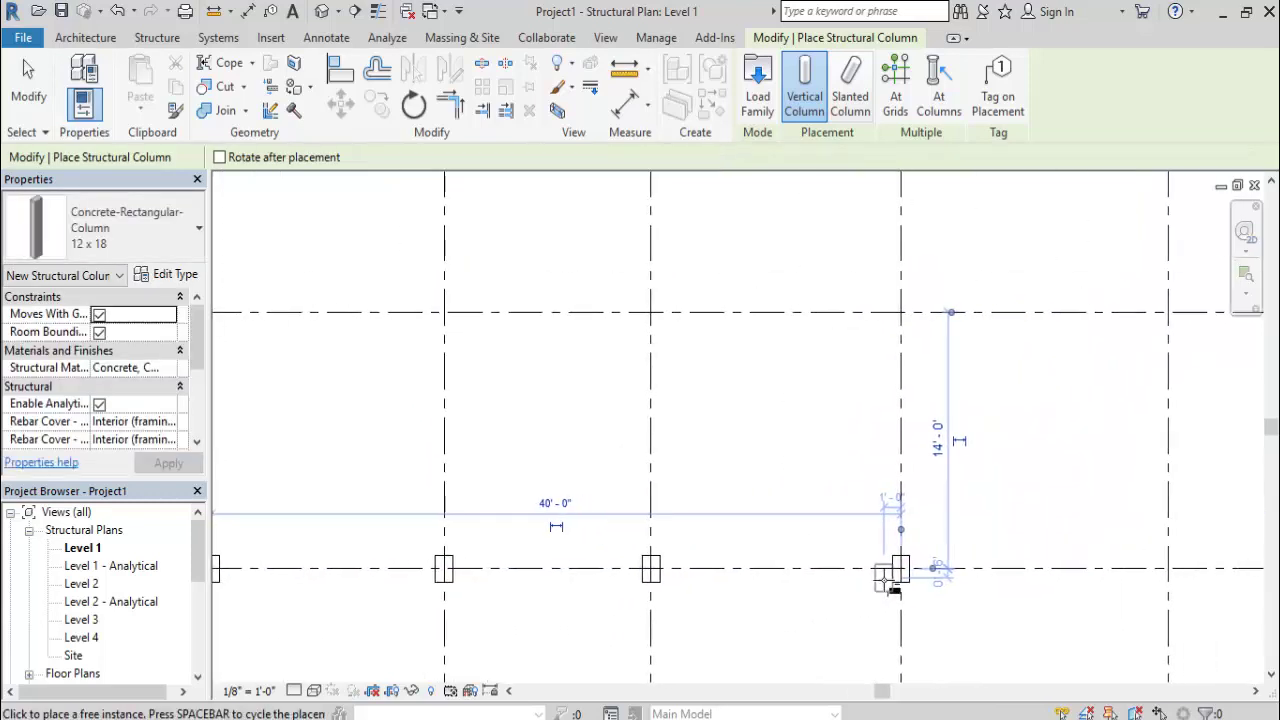
pyautogui.scroll(-3, 893, 573)
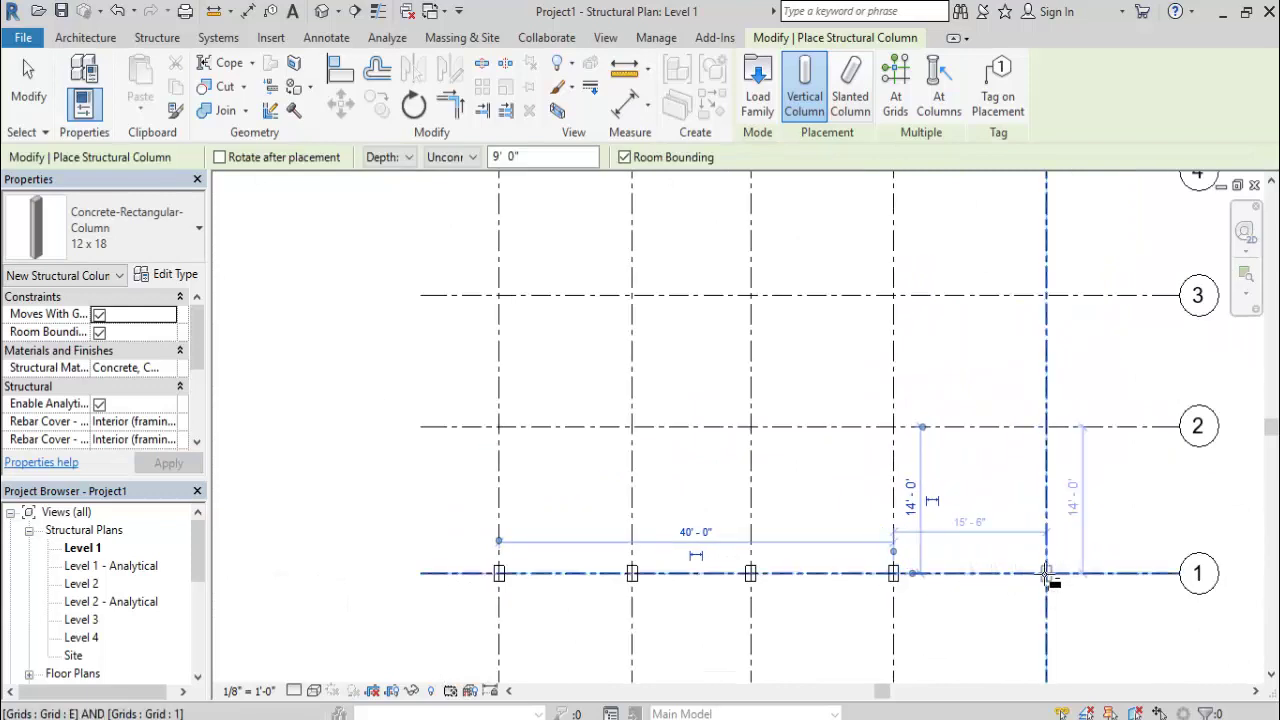
pyautogui.scroll(3, 1045, 575)
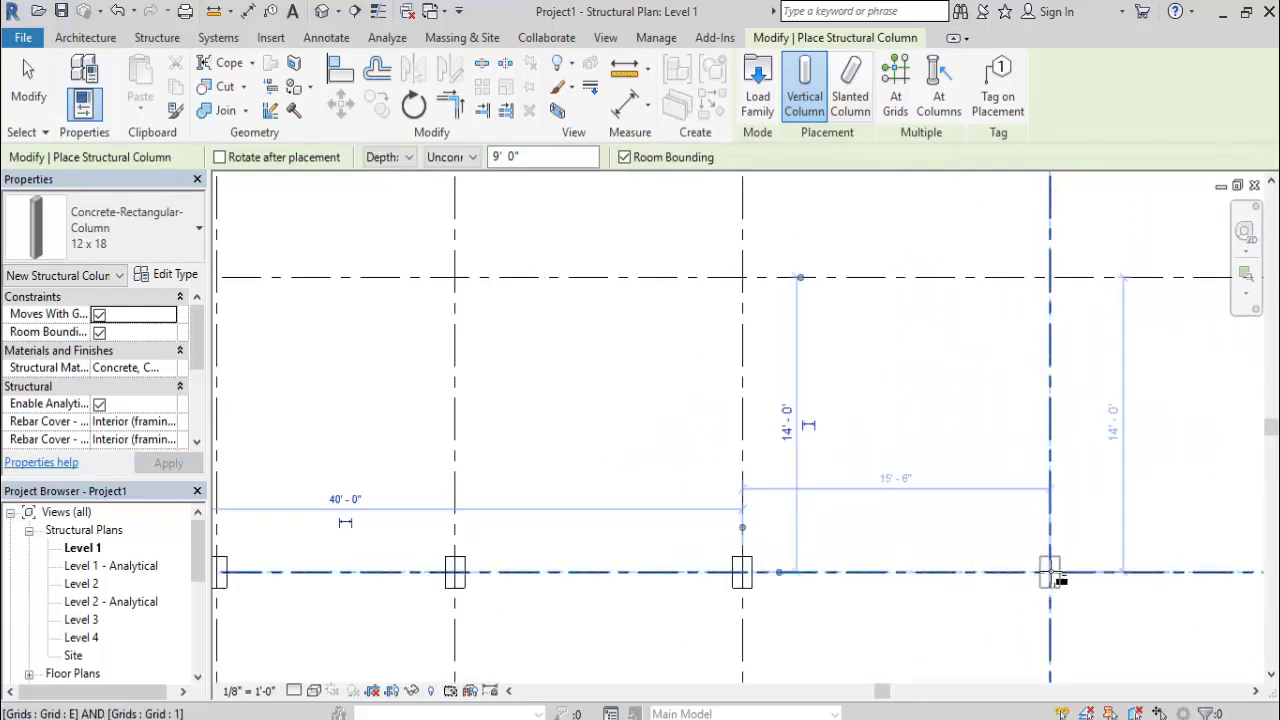
pyautogui.click(1056, 577)
# Place columns along grids 2 and 3 at intersections A through E.
pyautogui.scroll(-2, 970, 535)
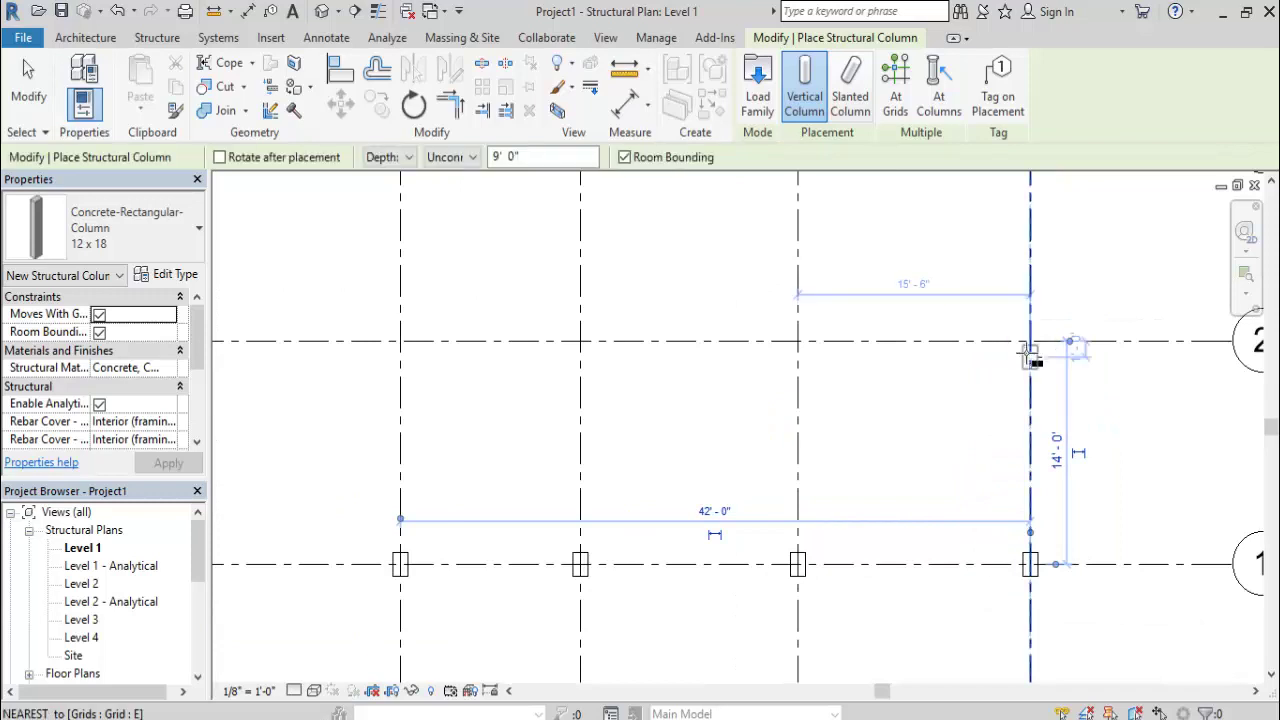
pyautogui.scroll(-2, 979, 387)
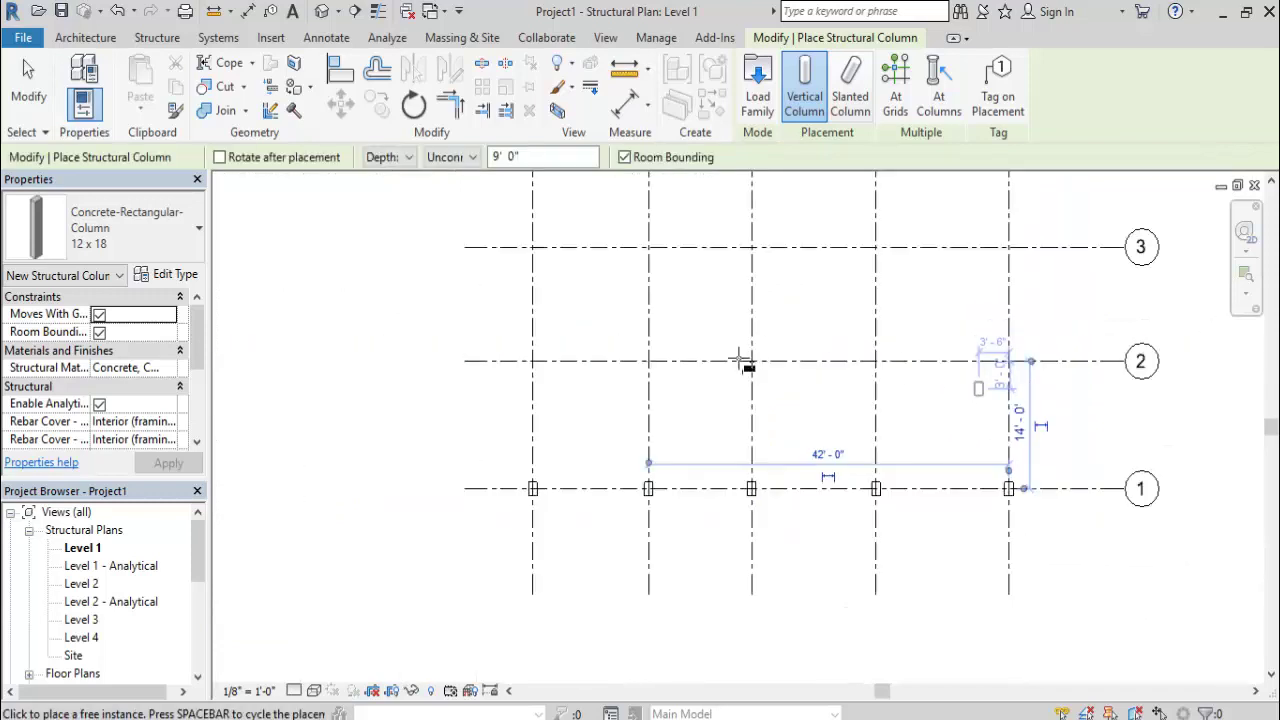
pyautogui.moveTo(828, 402); pyautogui.dragTo(833, 428, button='middle')
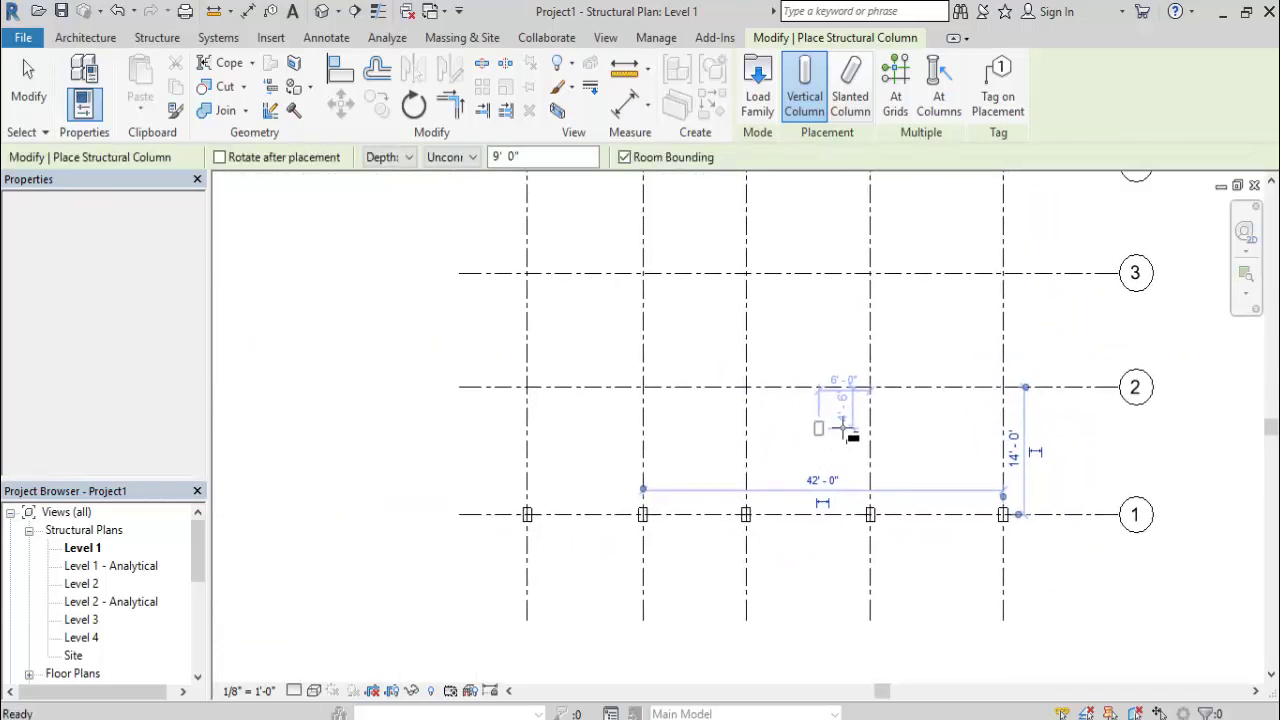
pyautogui.click(1003, 390)
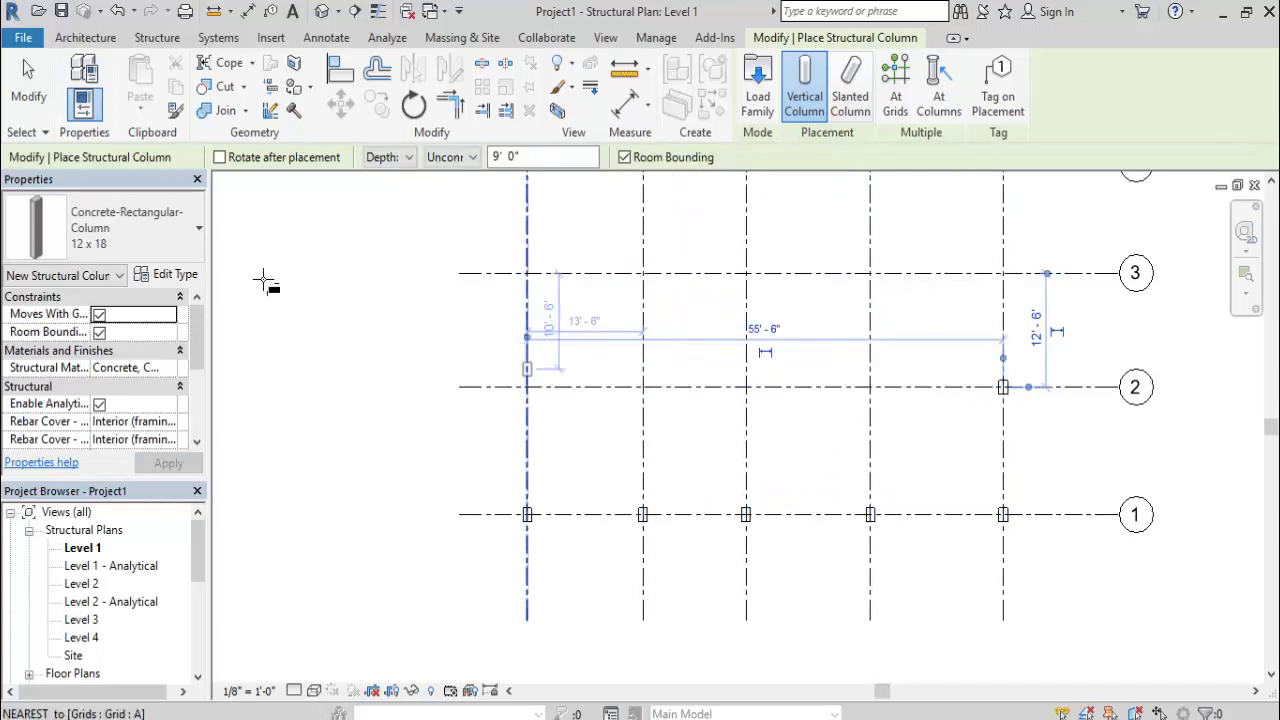
pyautogui.click(870, 387)
pyautogui.click(746, 388)
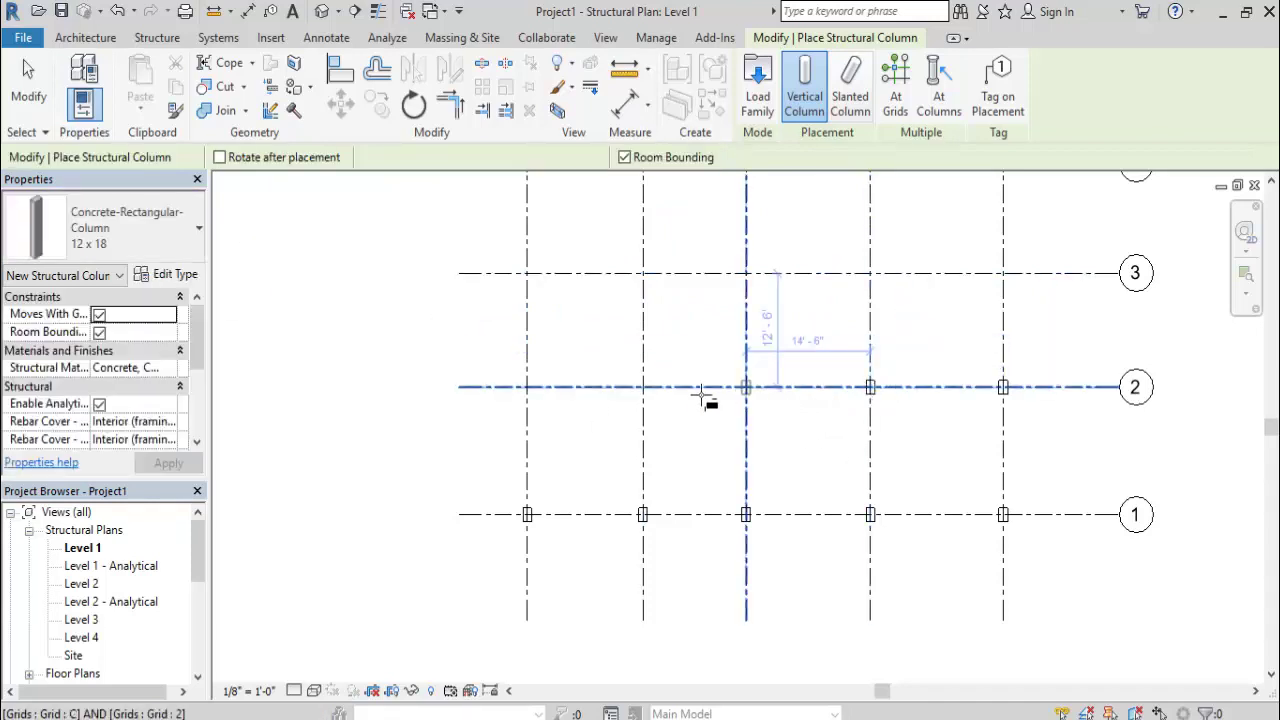
pyautogui.click(643, 389)
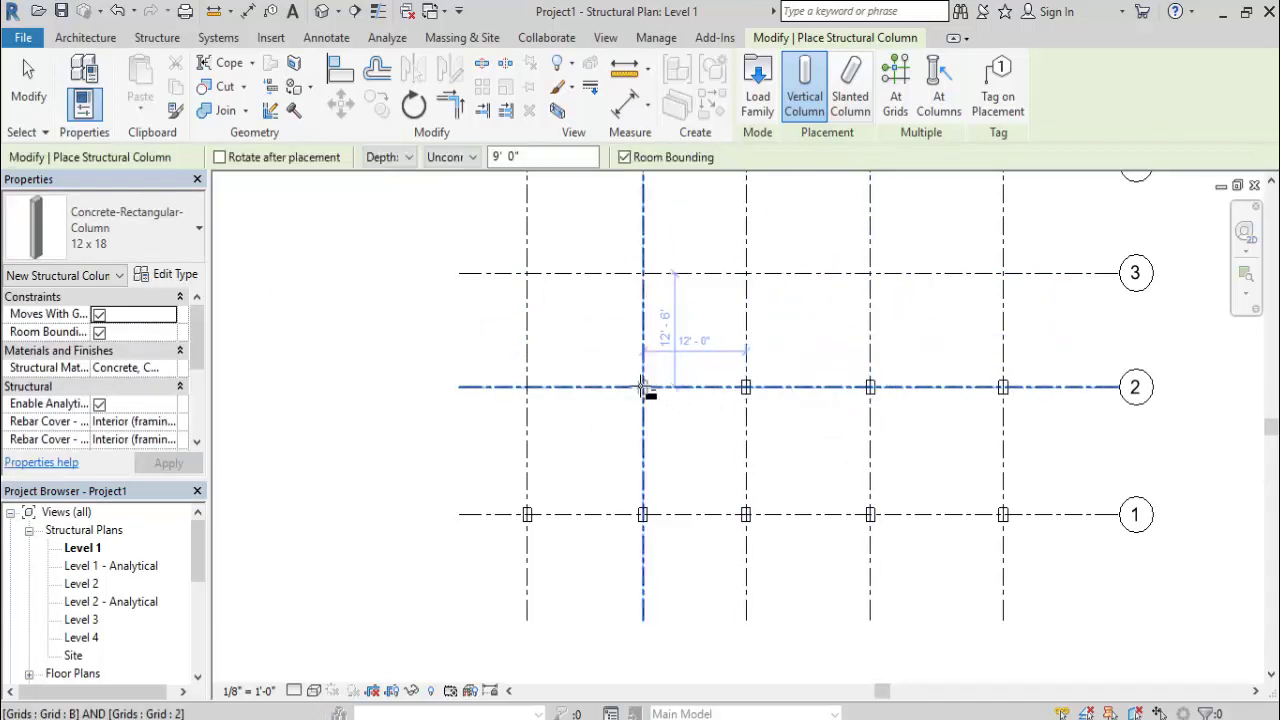
pyautogui.click(528, 388)
pyautogui.click(528, 273)
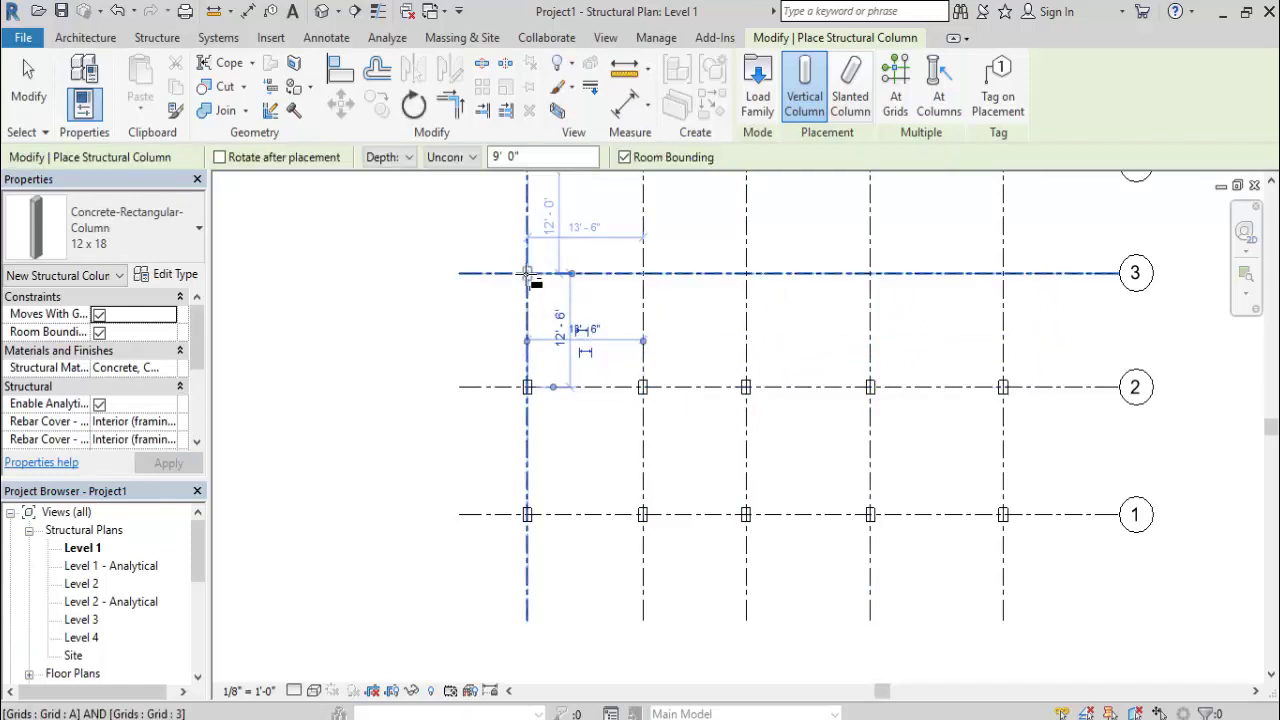
pyautogui.click(643, 274)
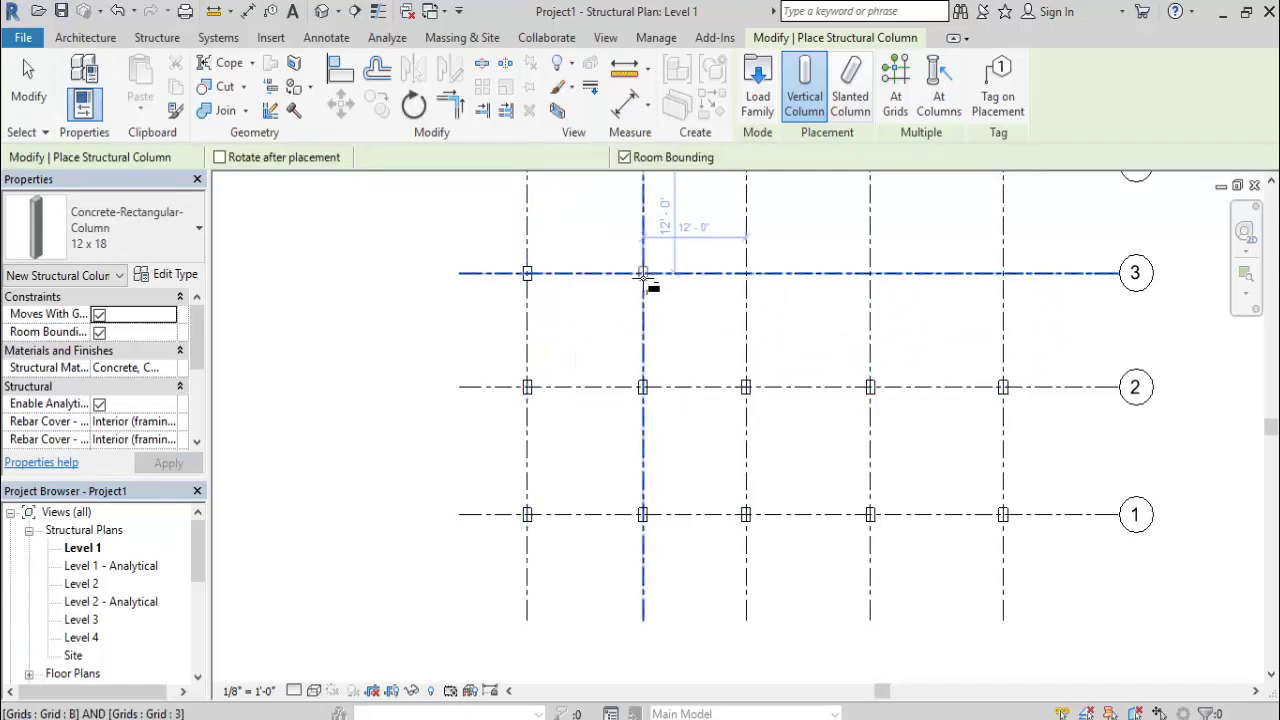
pyautogui.click(746, 274)
pyautogui.click(870, 274)
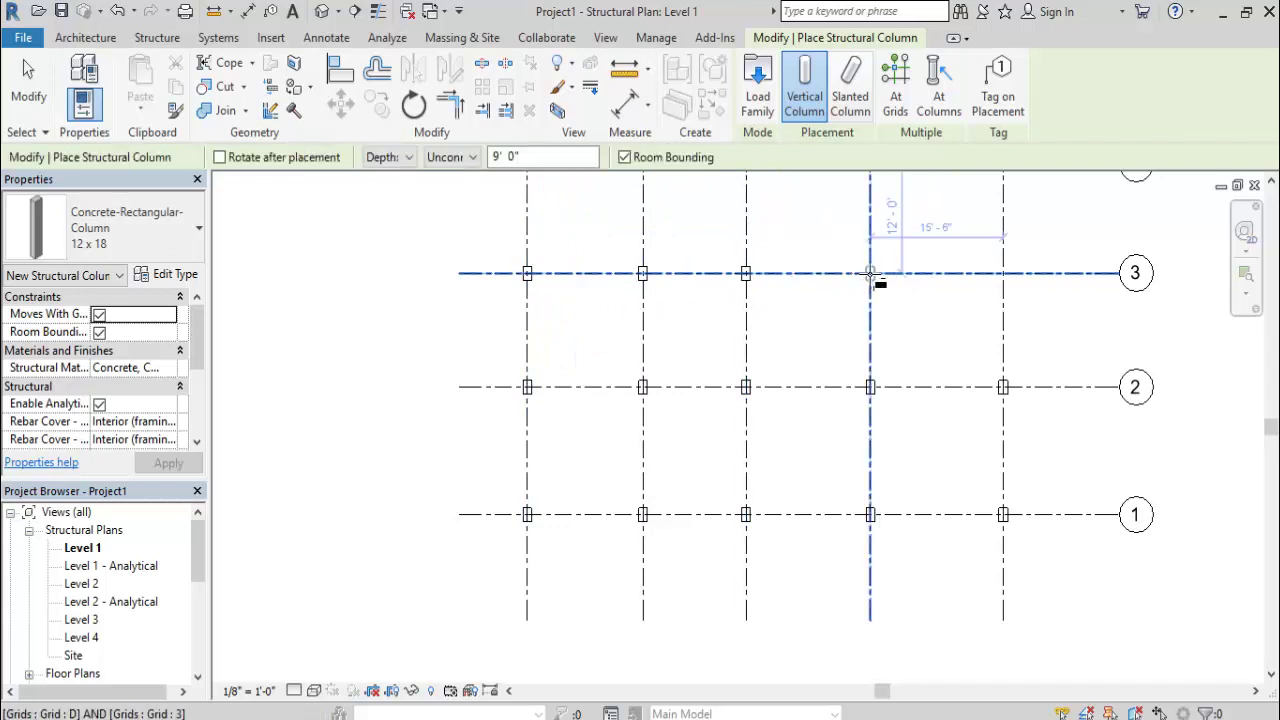
pyautogui.click(1003, 274)
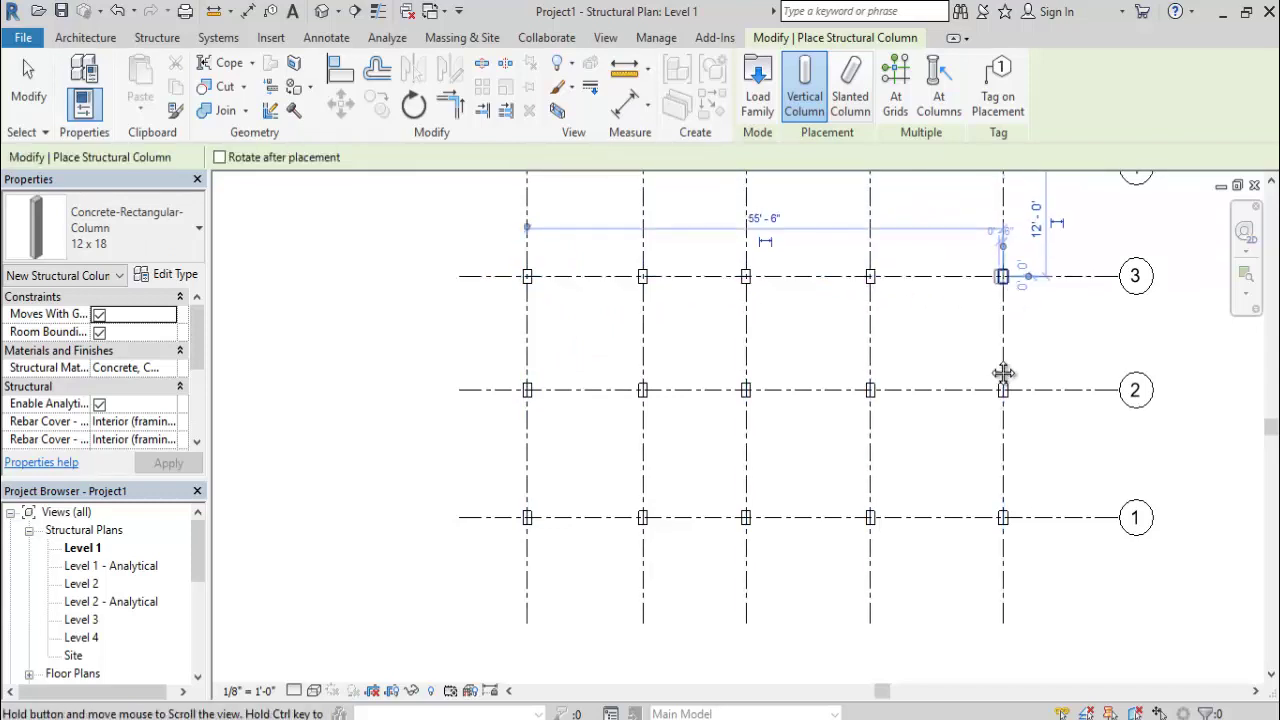
# Place the remaining columns along grids 4 and 5, A through E.
pyautogui.moveTo(1008, 187); pyautogui.dragTo(975, 410, button='middle')
pyautogui.click(971, 388)
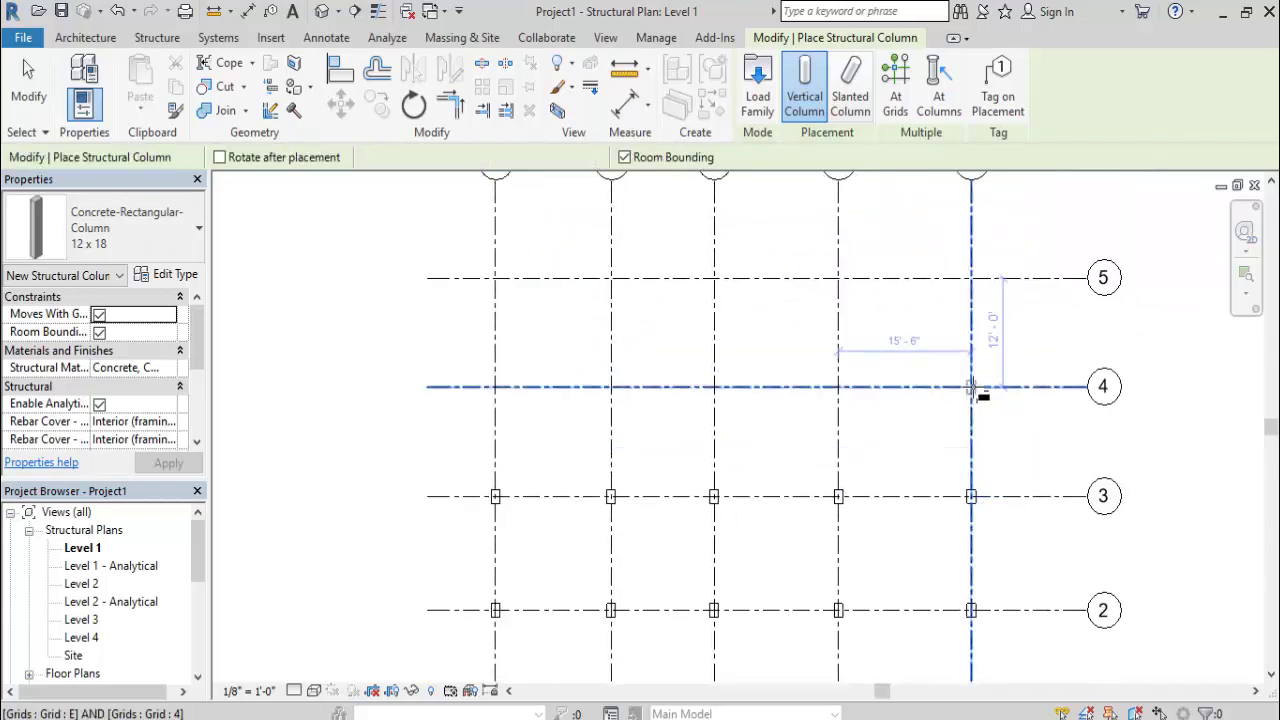
pyautogui.click(971, 279)
pyautogui.click(838, 278)
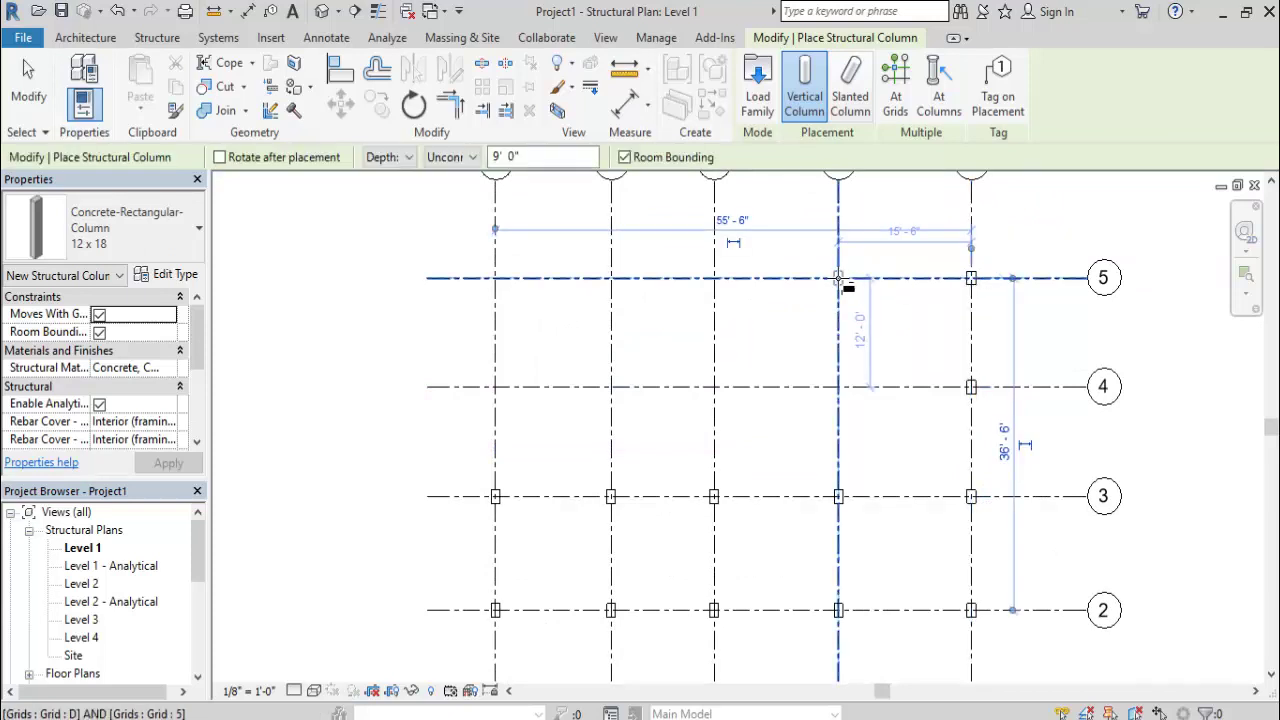
pyautogui.click(838, 386)
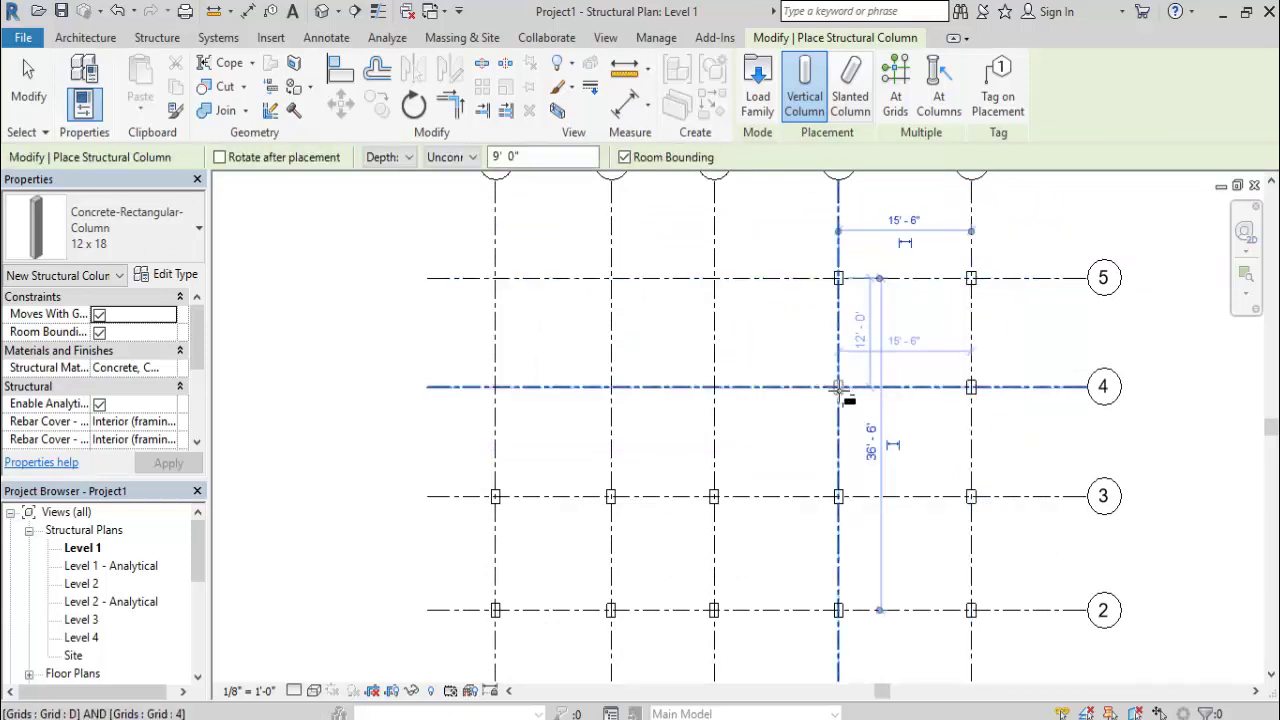
pyautogui.click(714, 387)
pyautogui.click(714, 279)
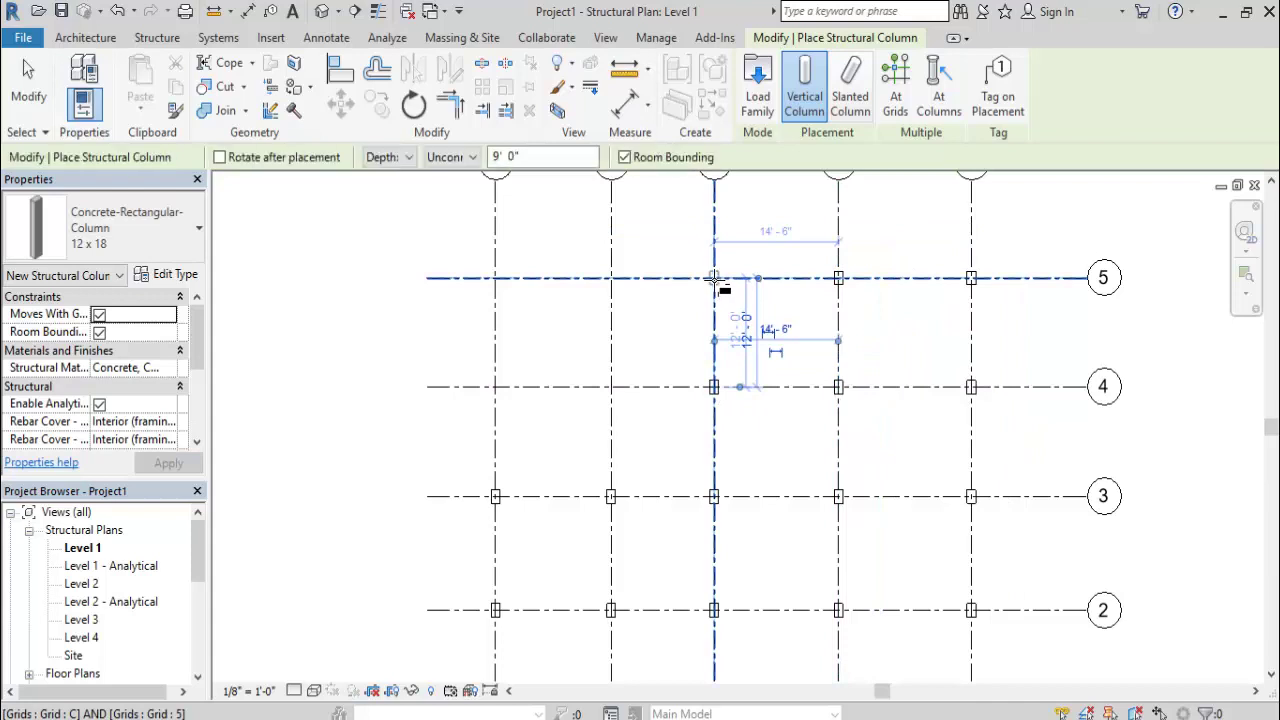
pyautogui.click(611, 278)
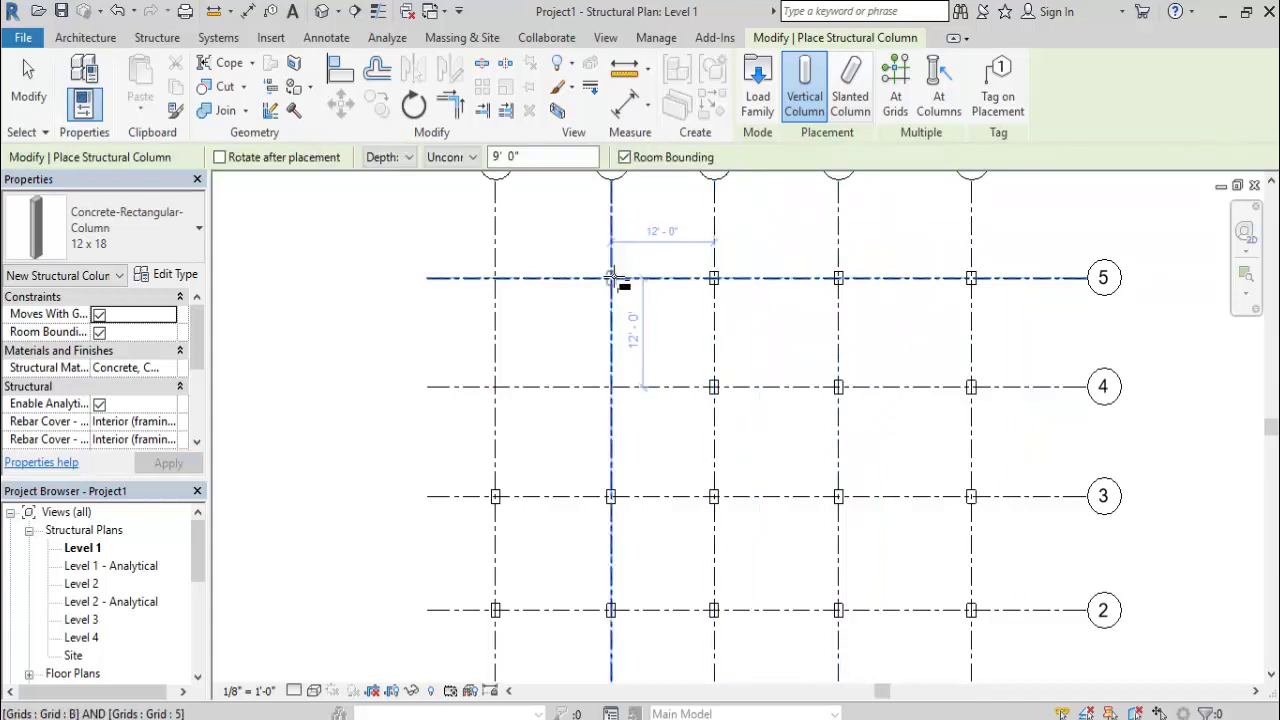
pyautogui.click(611, 387)
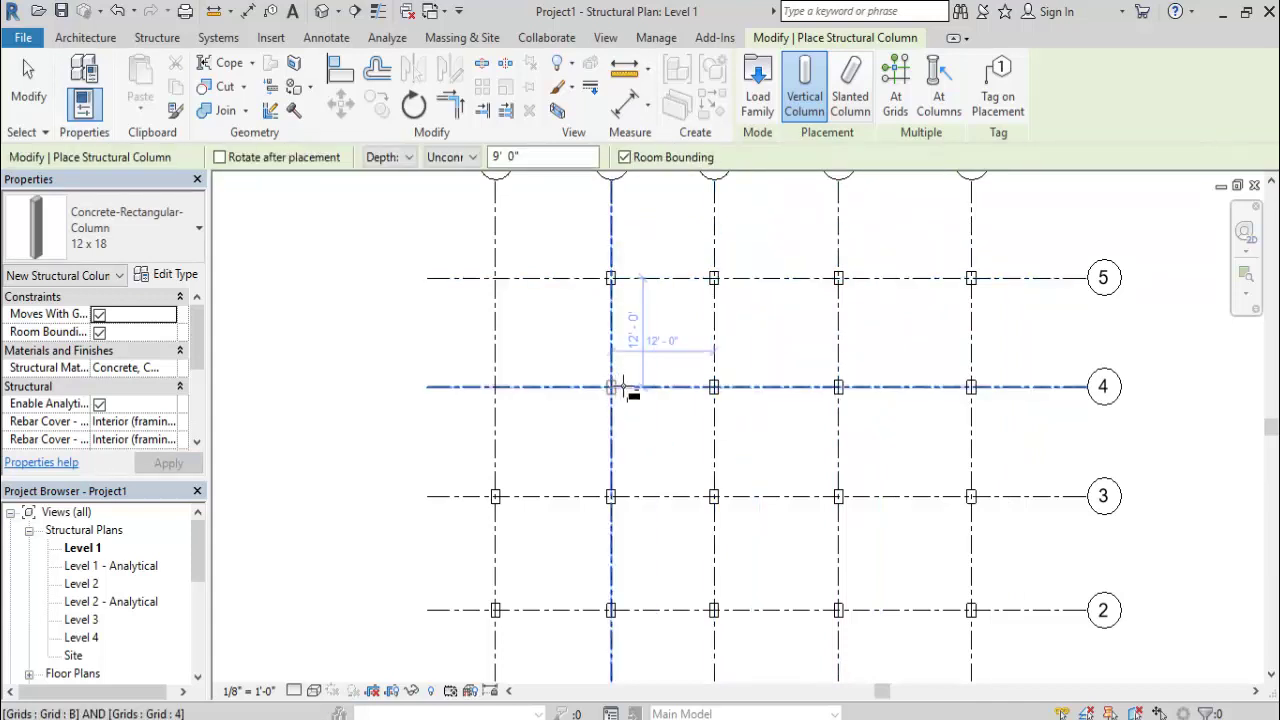
pyautogui.click(496, 388)
pyautogui.click(497, 279)
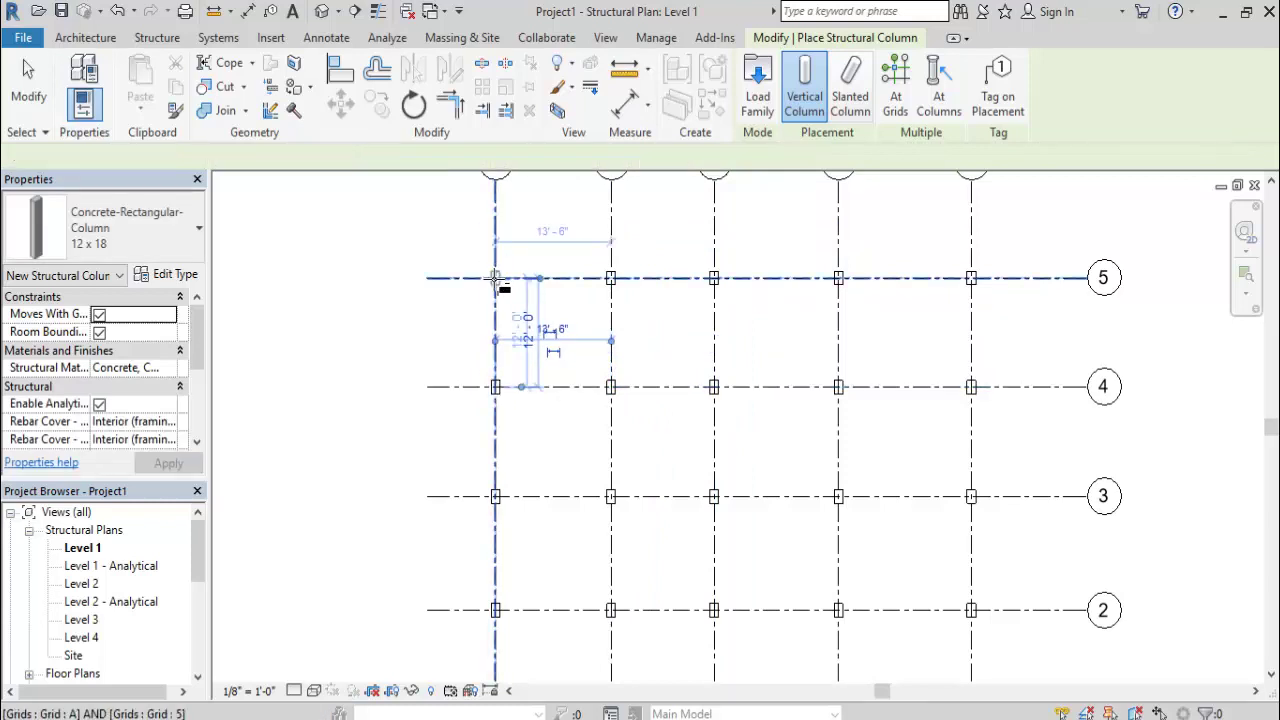
pyautogui.rightClick(327, 206)
# Stop column placement and switch the beam type from W12X26 to Concrete-Rectangular Beam 12 x 24.
pyautogui.click(365, 221)
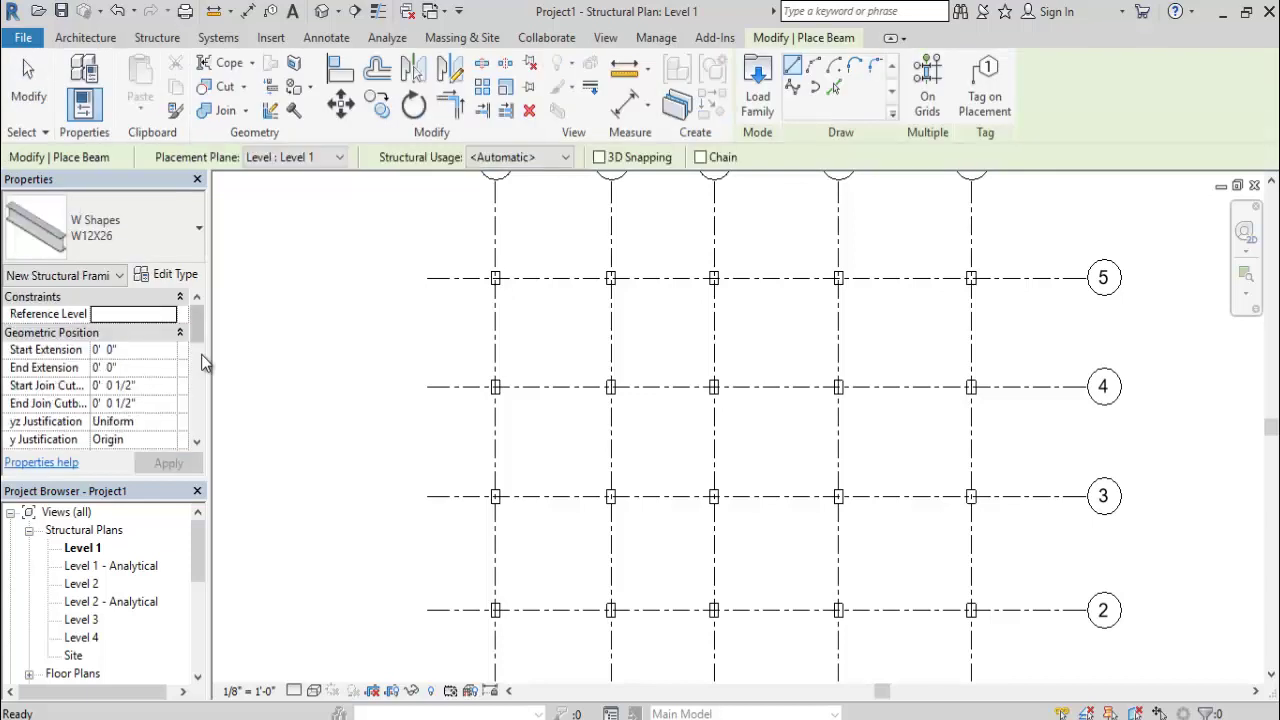
pyautogui.click(113, 231)
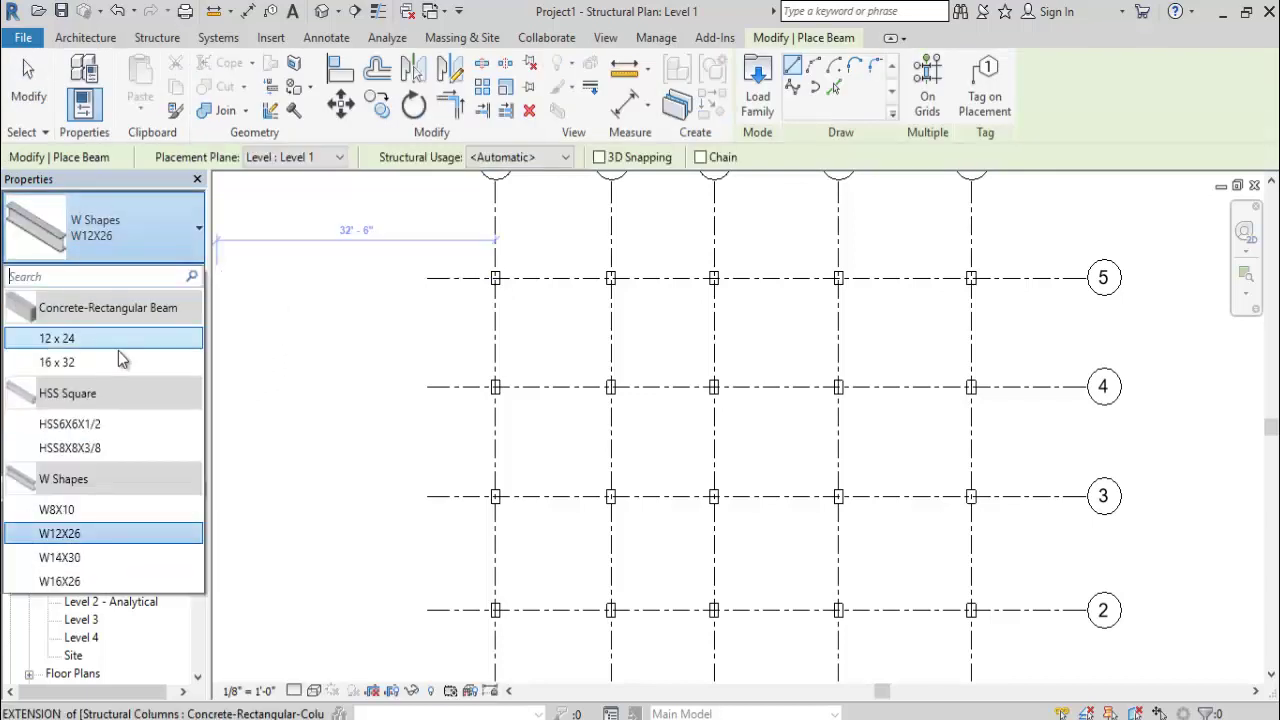
pyautogui.moveTo(57, 339)
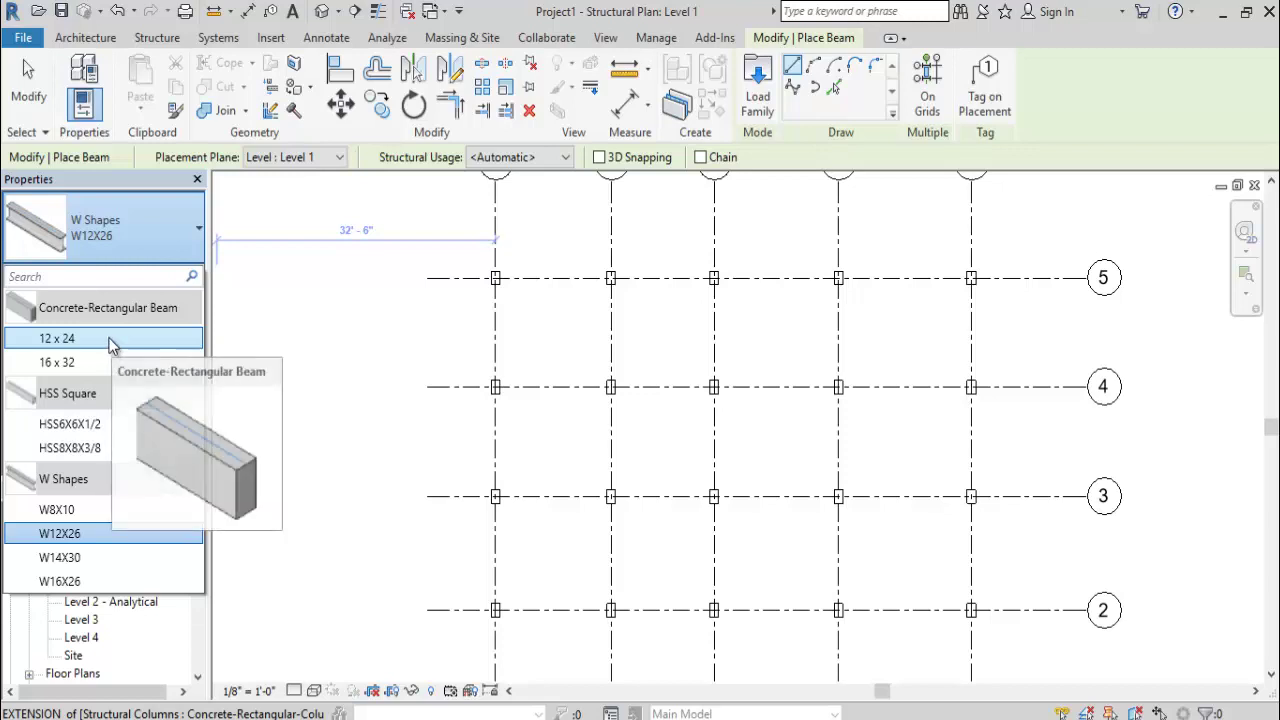
pyautogui.click(112, 340)
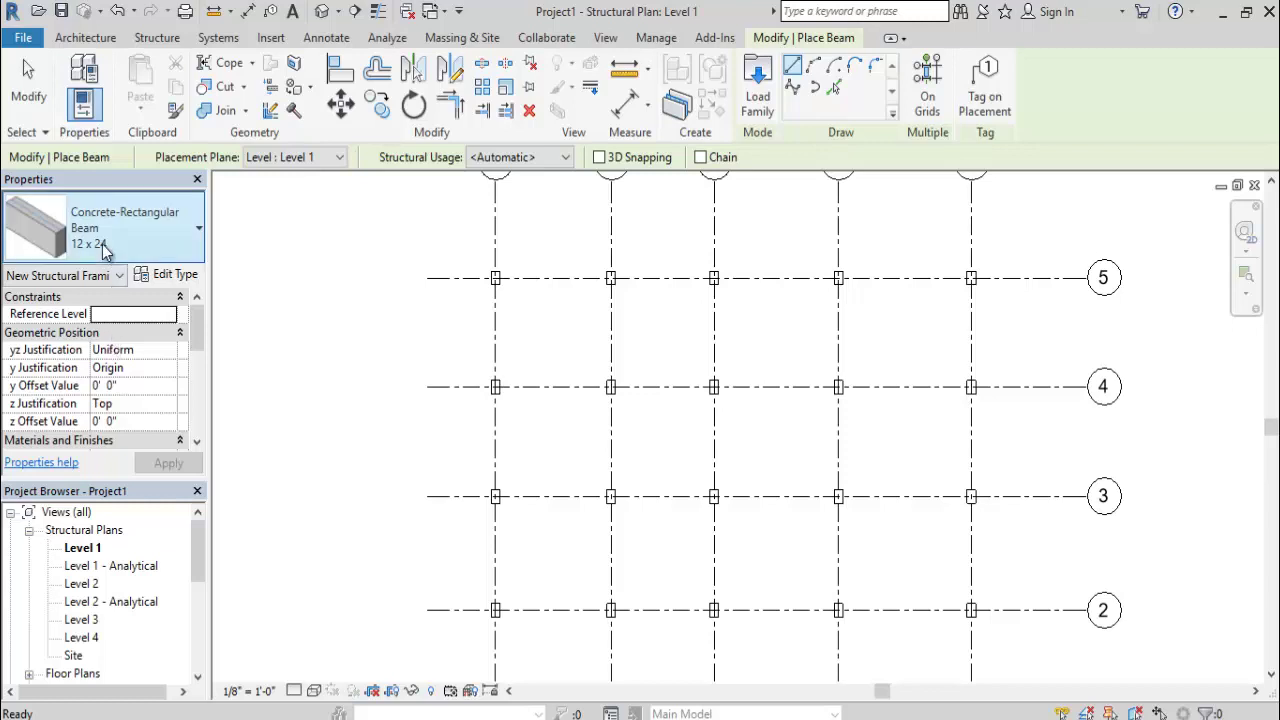
# Duplicate the 12 x 24 beam type as 12X18 with h set to 1'-6" and b 1'-0".
pyautogui.click(167, 280)
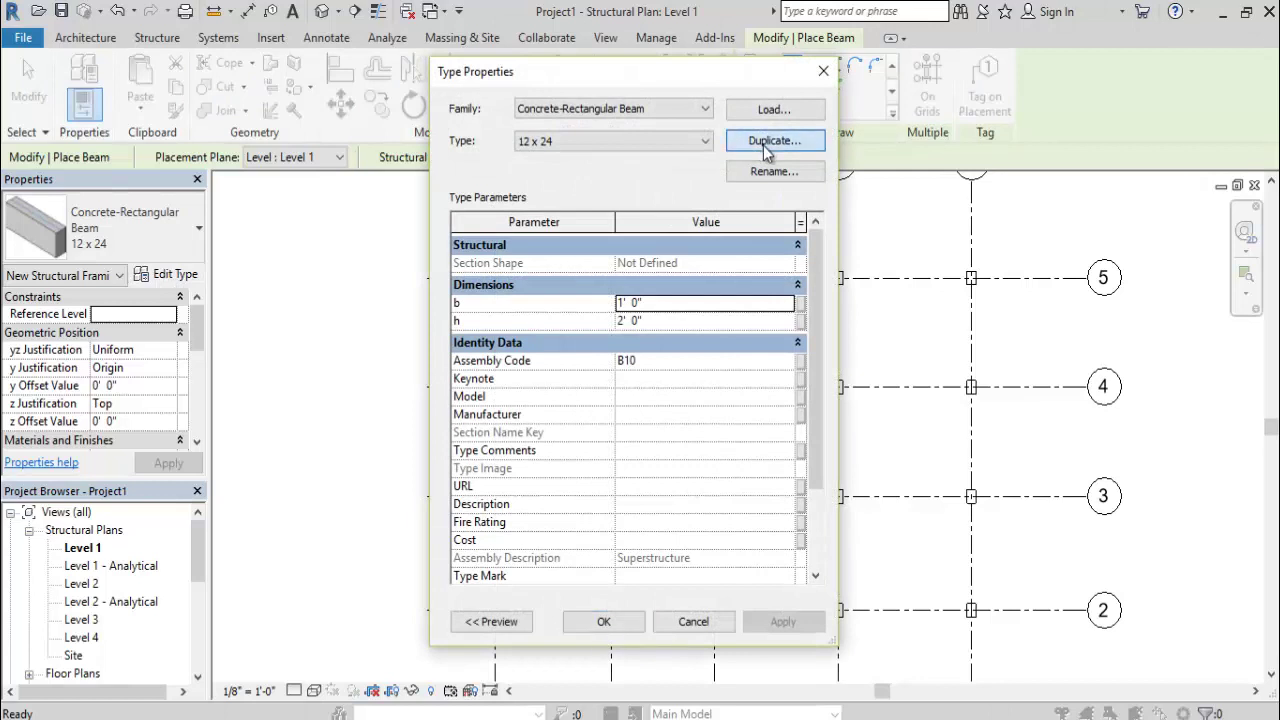
pyautogui.click(766, 145)
pyautogui.write('12X18')
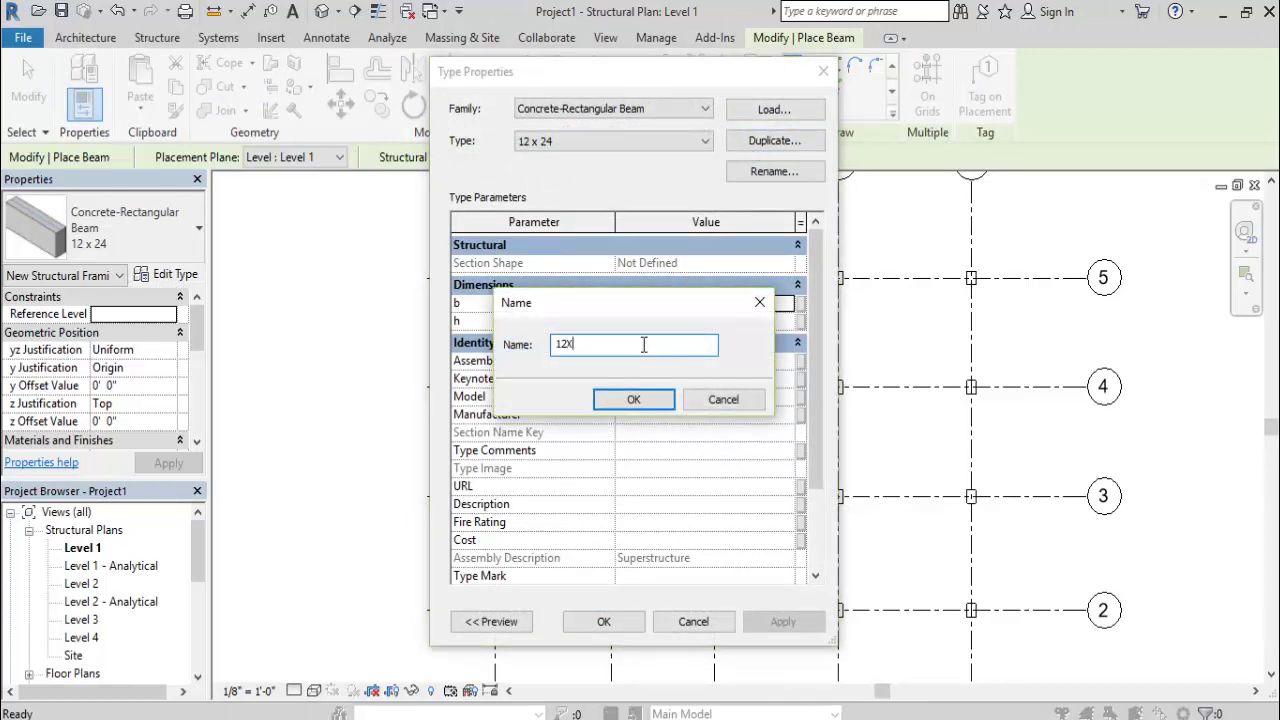
pyautogui.click(634, 399)
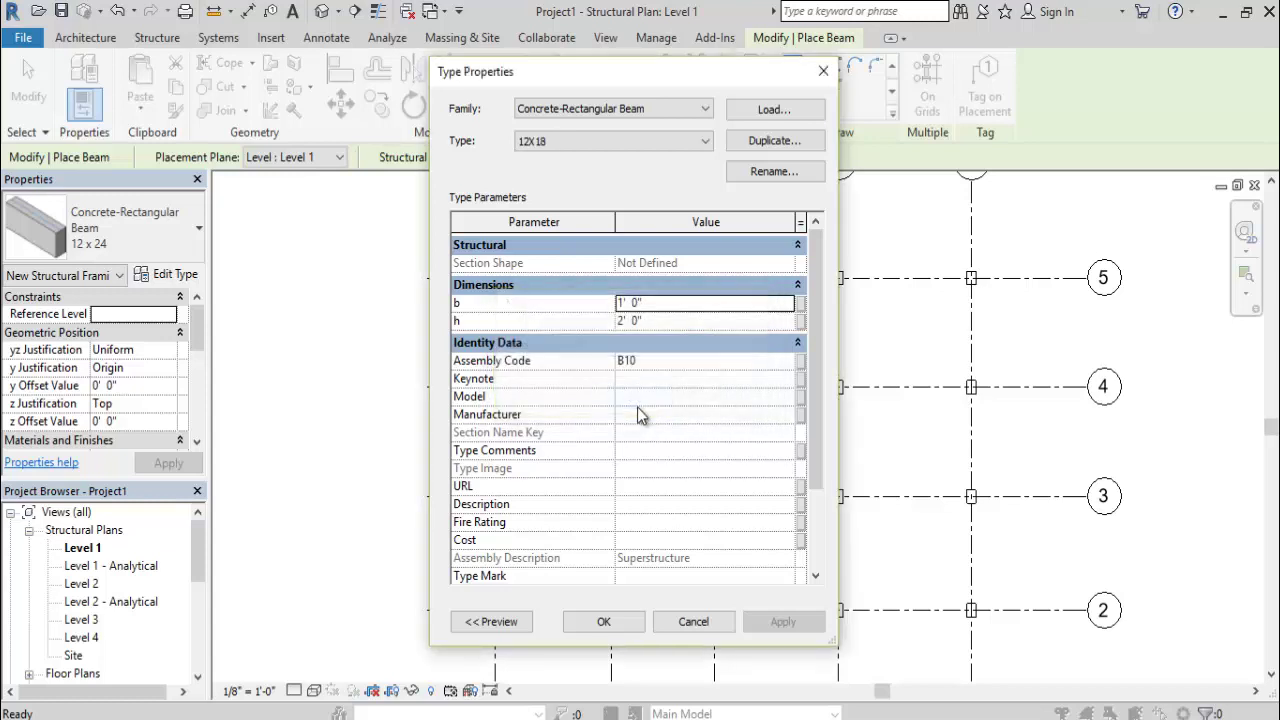
pyautogui.click(685, 321)
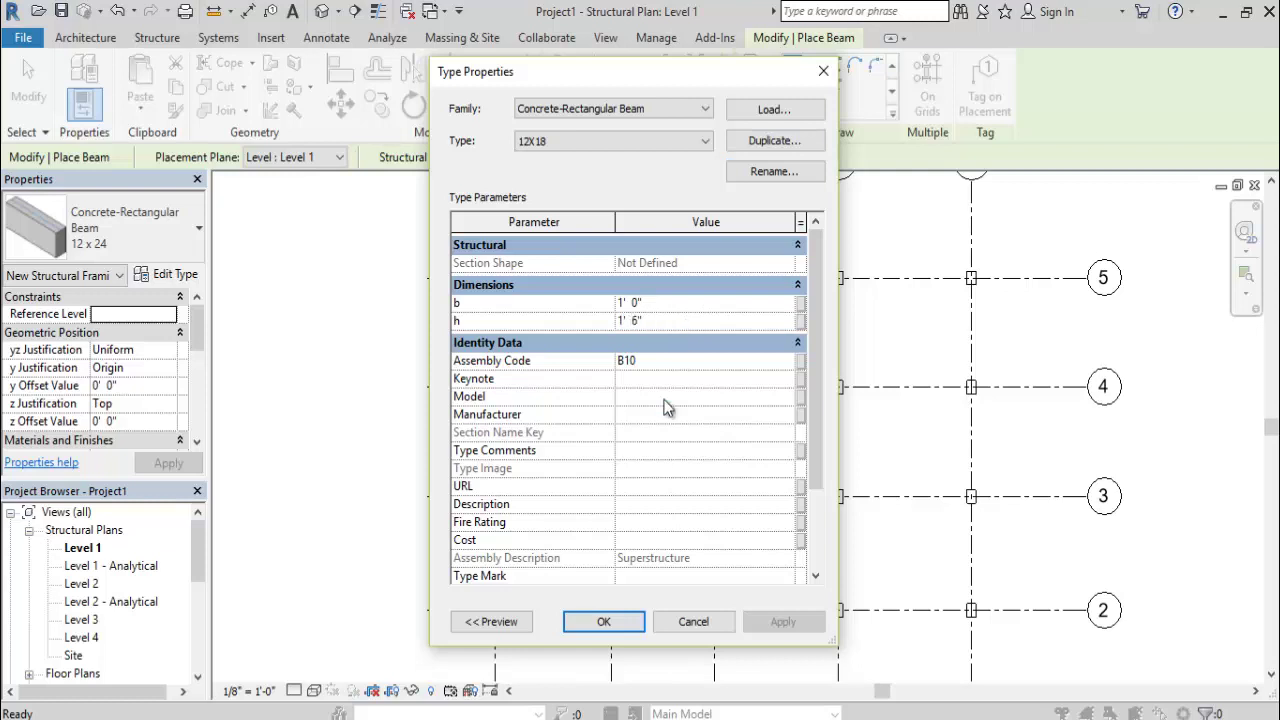
pyautogui.click(606, 622)
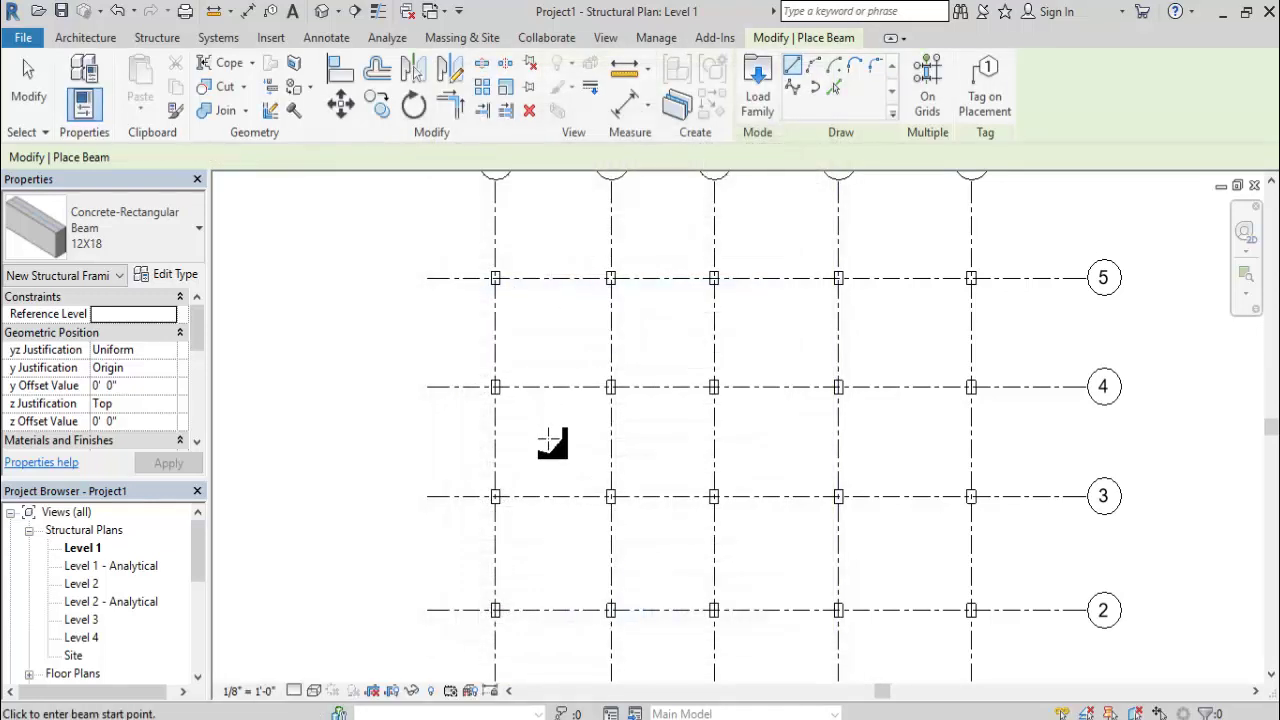
# Place 12X18 beams column to column across all four bays of grid 5.
pyautogui.scroll(3, 527, 296)
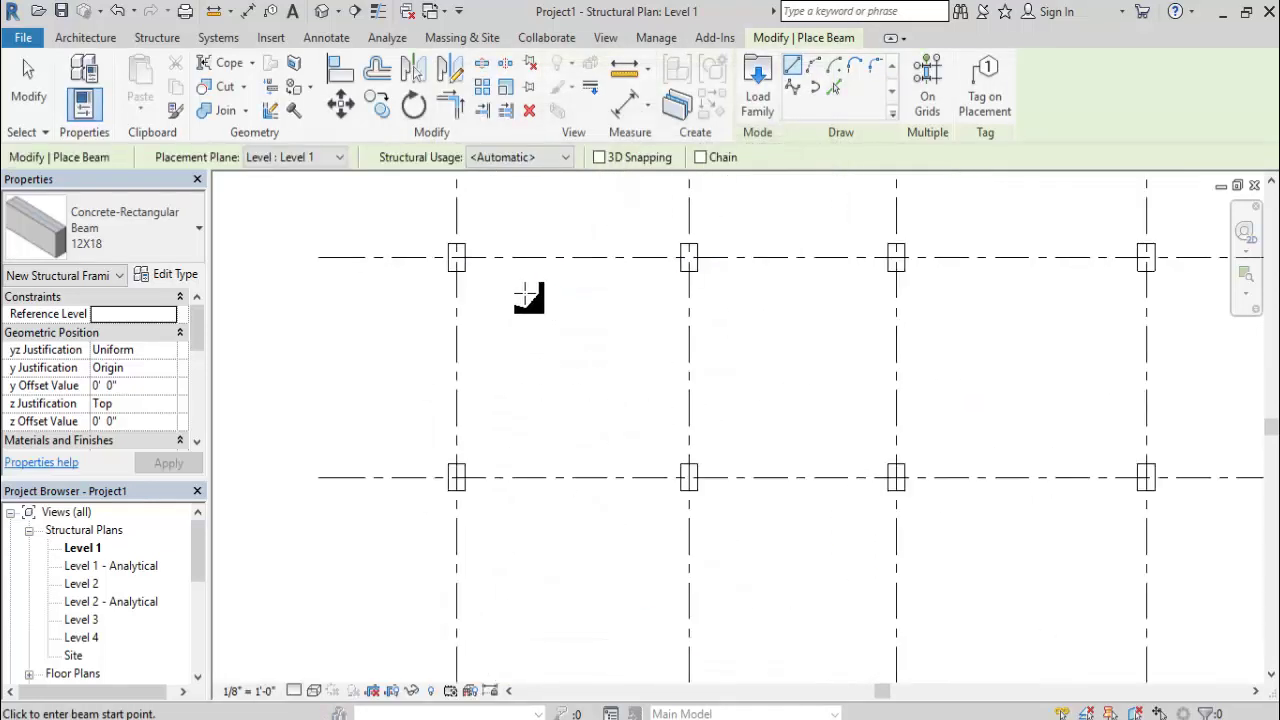
pyautogui.click(459, 257)
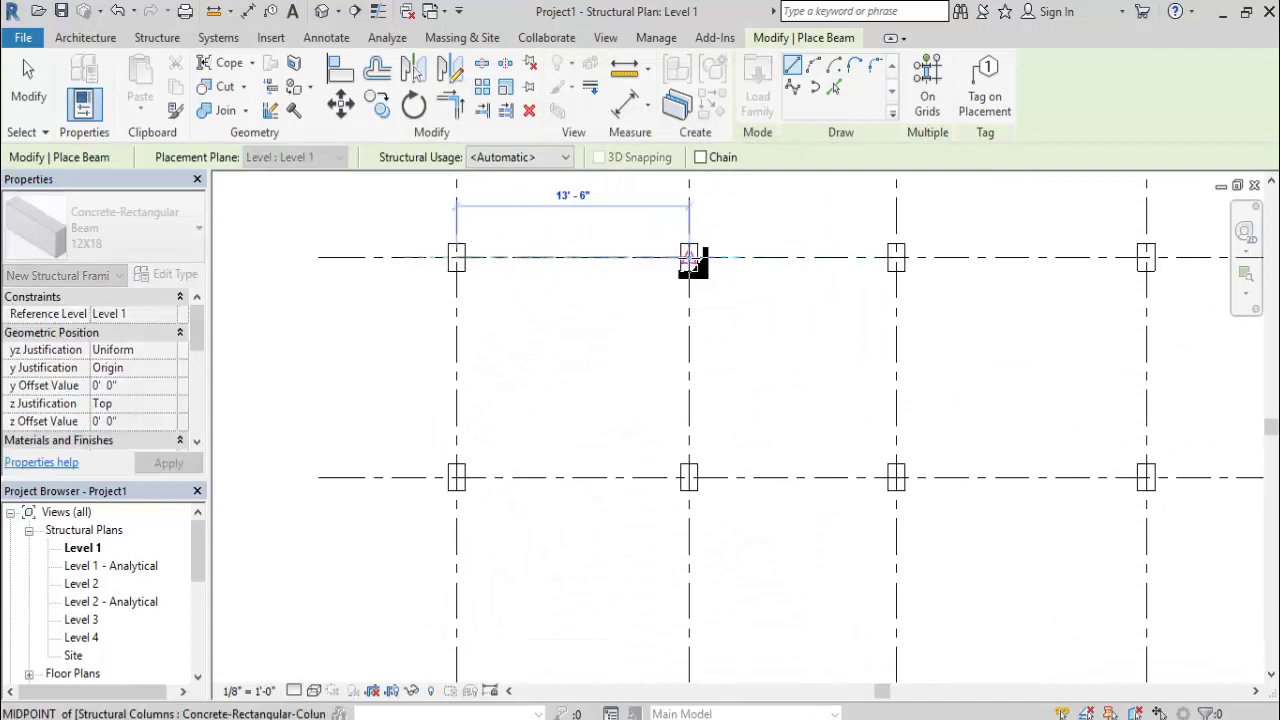
pyautogui.click(689, 258)
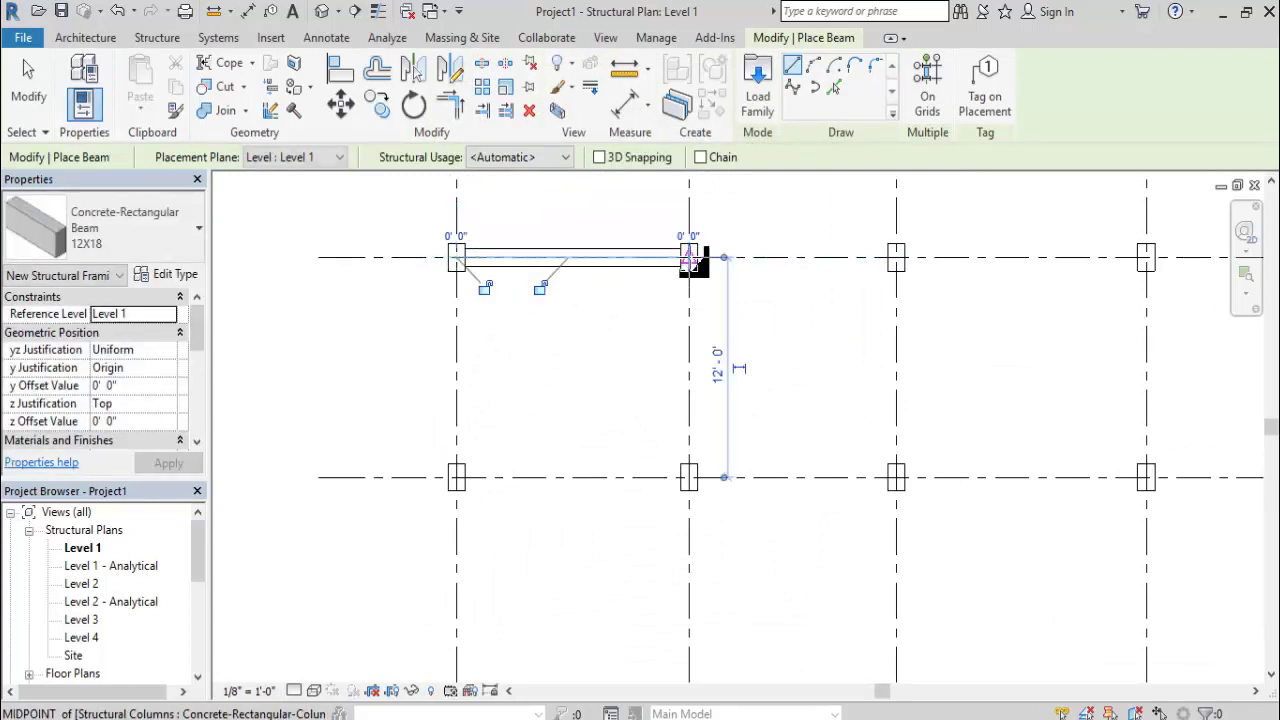
pyautogui.click(689, 258)
pyautogui.click(896, 258)
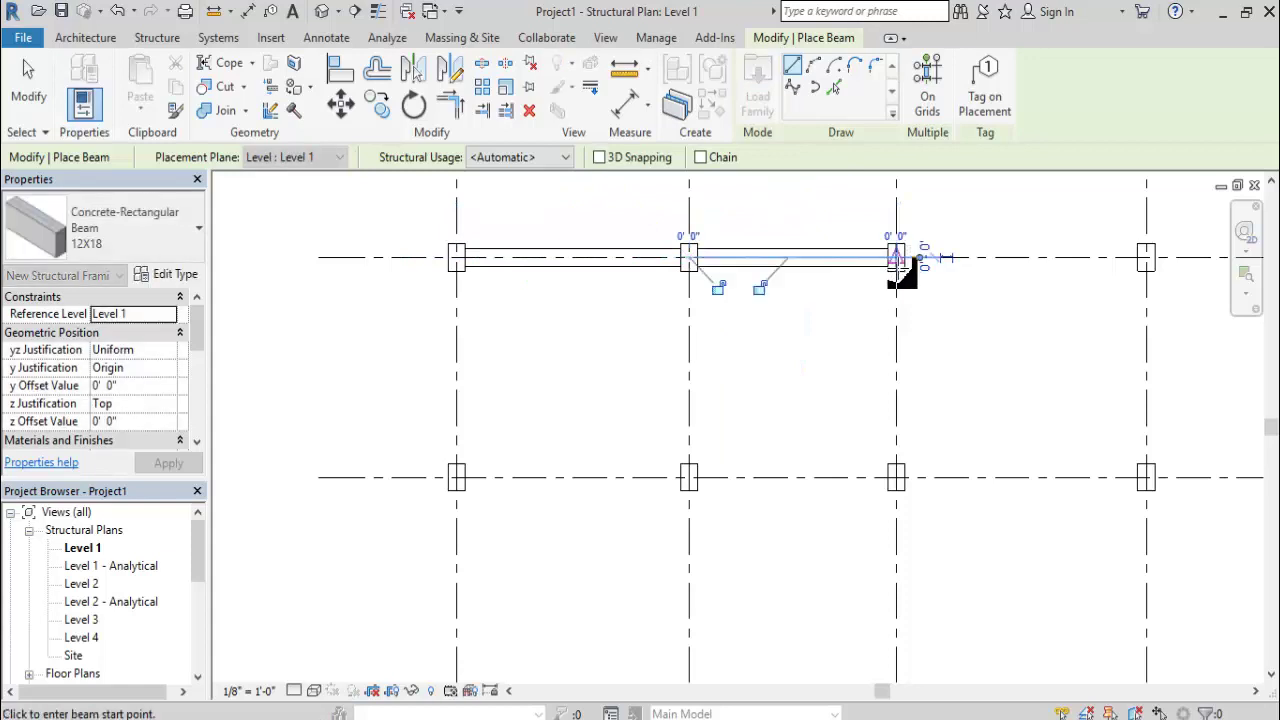
pyautogui.moveTo(898, 262); pyautogui.dragTo(716, 297, button='middle')
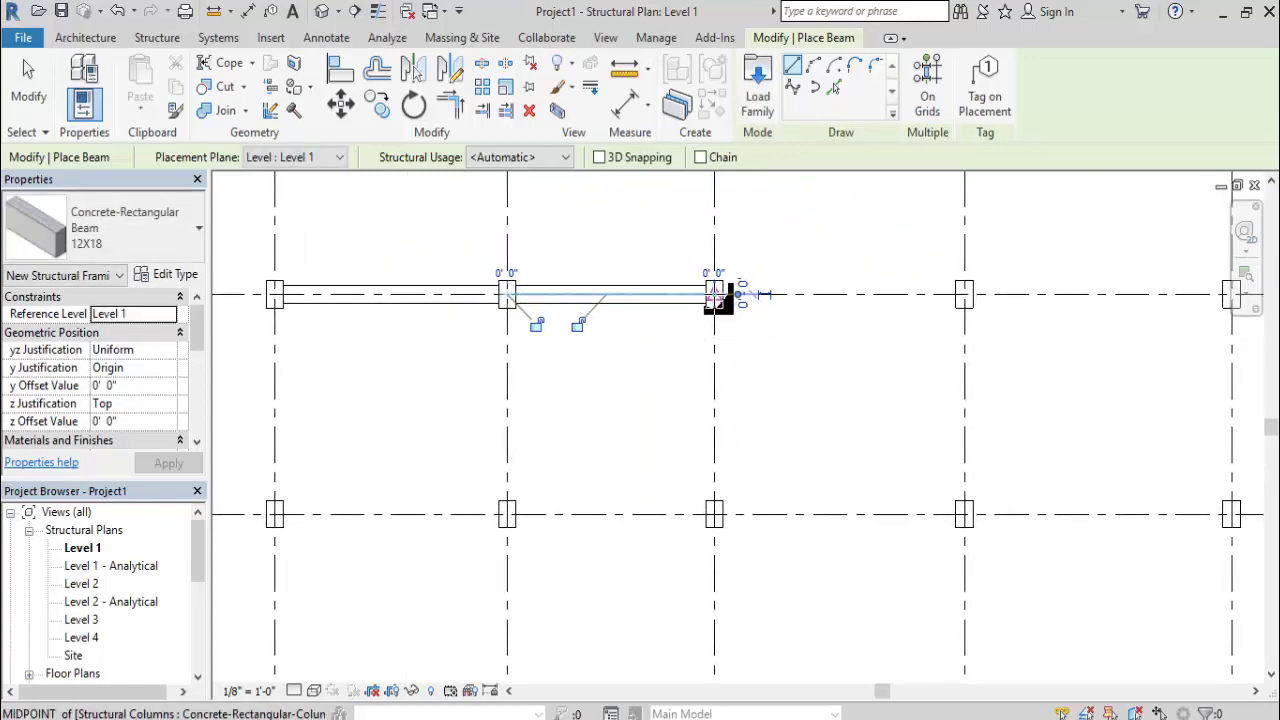
pyautogui.click(716, 297)
pyautogui.click(965, 295)
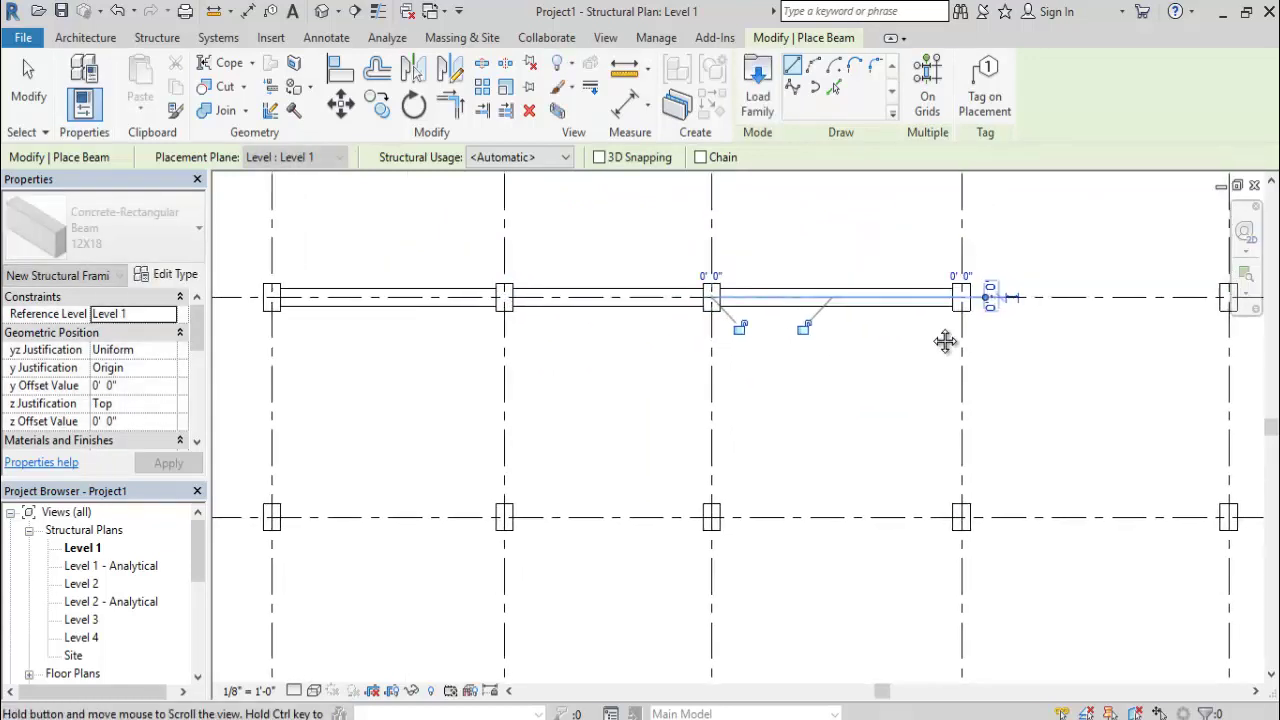
pyautogui.moveTo(1011, 295); pyautogui.dragTo(790, 332, button='middle')
pyautogui.click(745, 335)
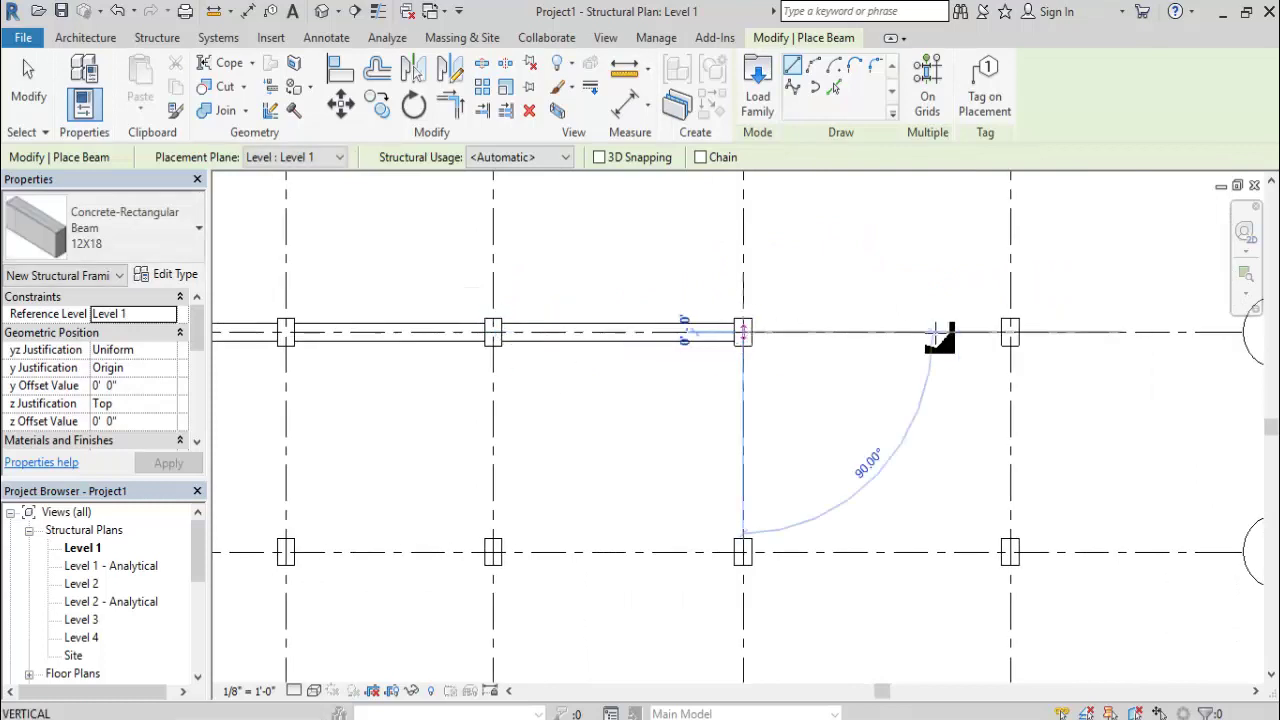
pyautogui.click(1010, 333)
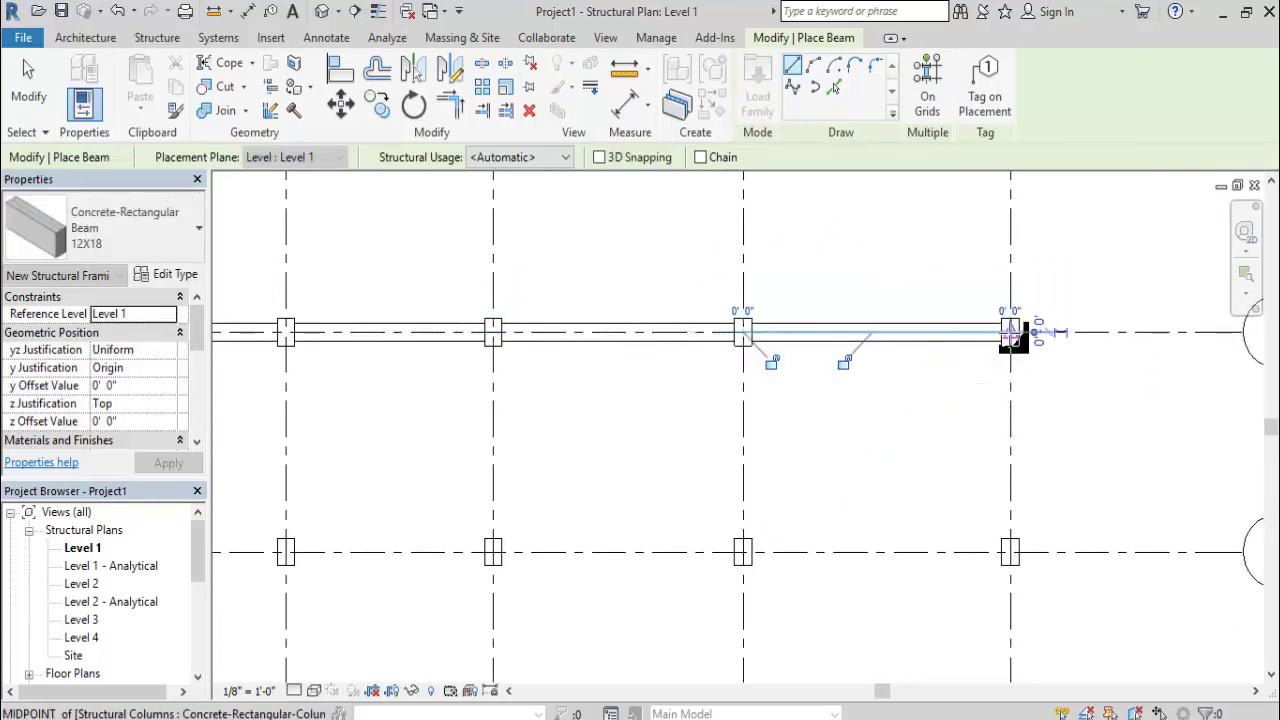
# Run 12X18 beams down the end column line from grid 5 through grids 4 and 3 to grid 2.
pyautogui.click(1012, 335)
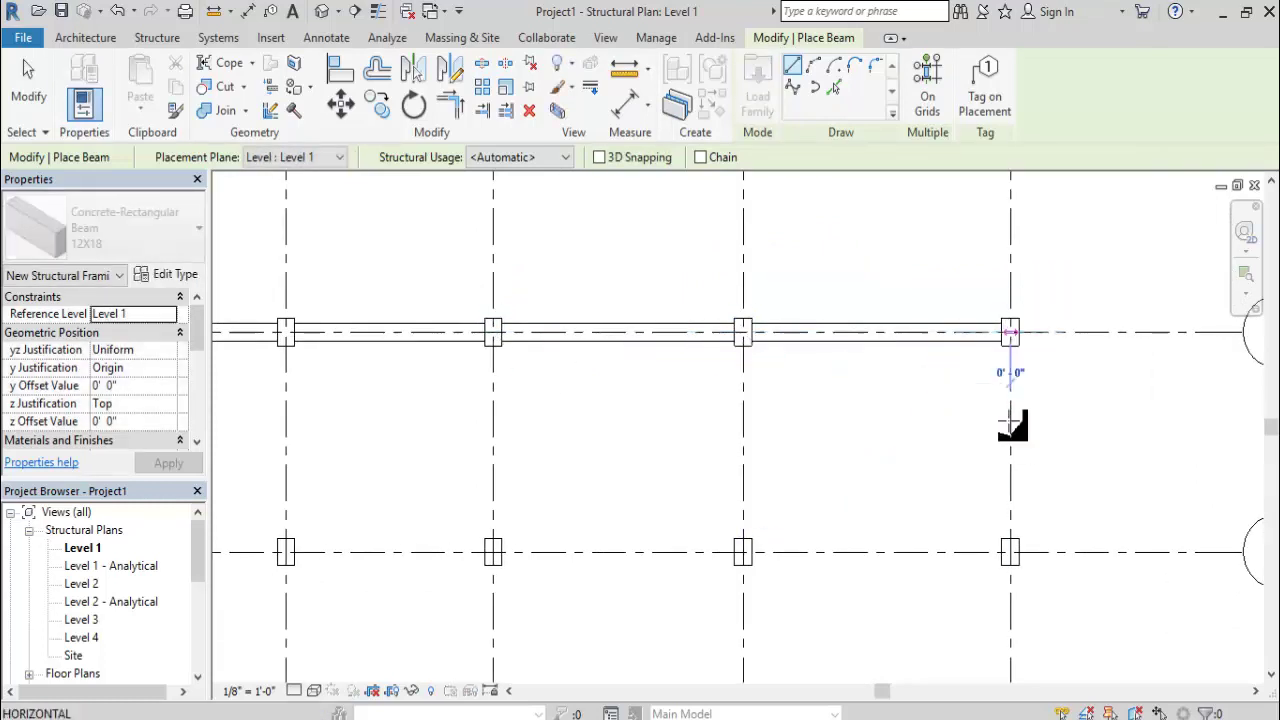
pyautogui.click(1011, 553)
pyautogui.moveTo(1017, 586)
pyautogui.mouseDown(button='middle')
pyautogui.moveTo(991, 380)
pyautogui.moveTo(960, 305)
pyautogui.mouseUp(button='middle')
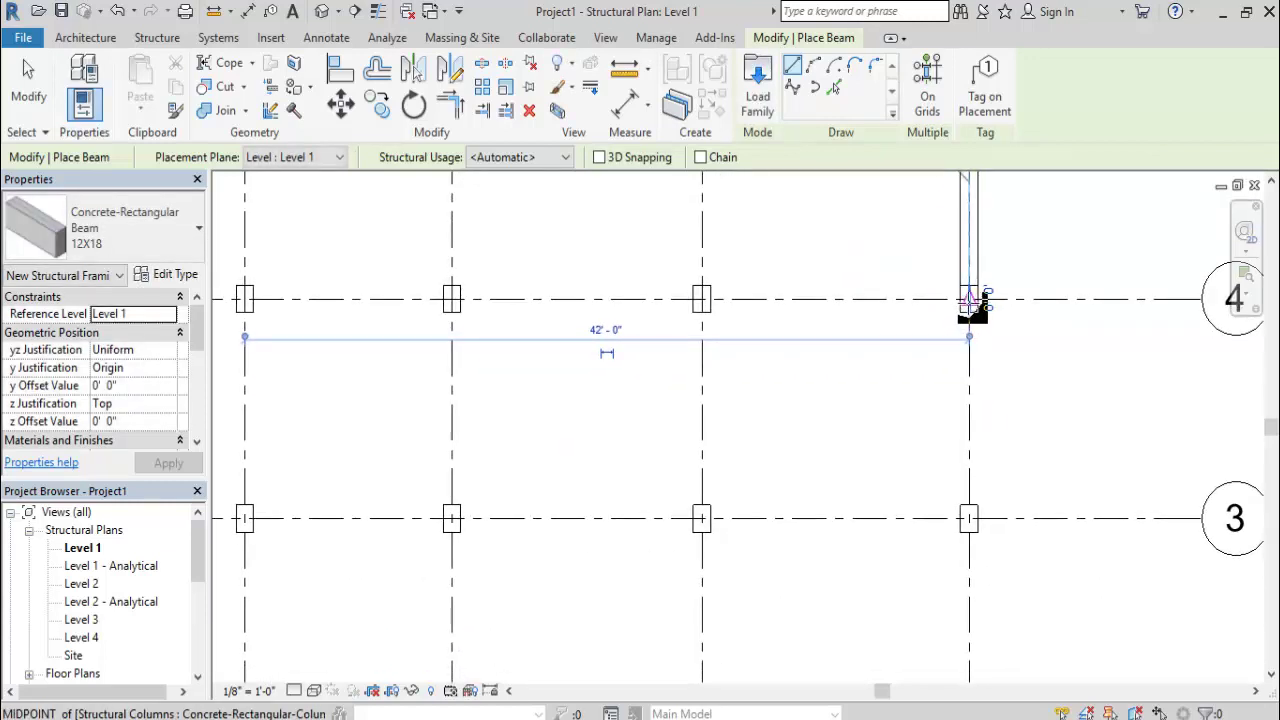
pyautogui.click(970, 298)
pyautogui.click(970, 519)
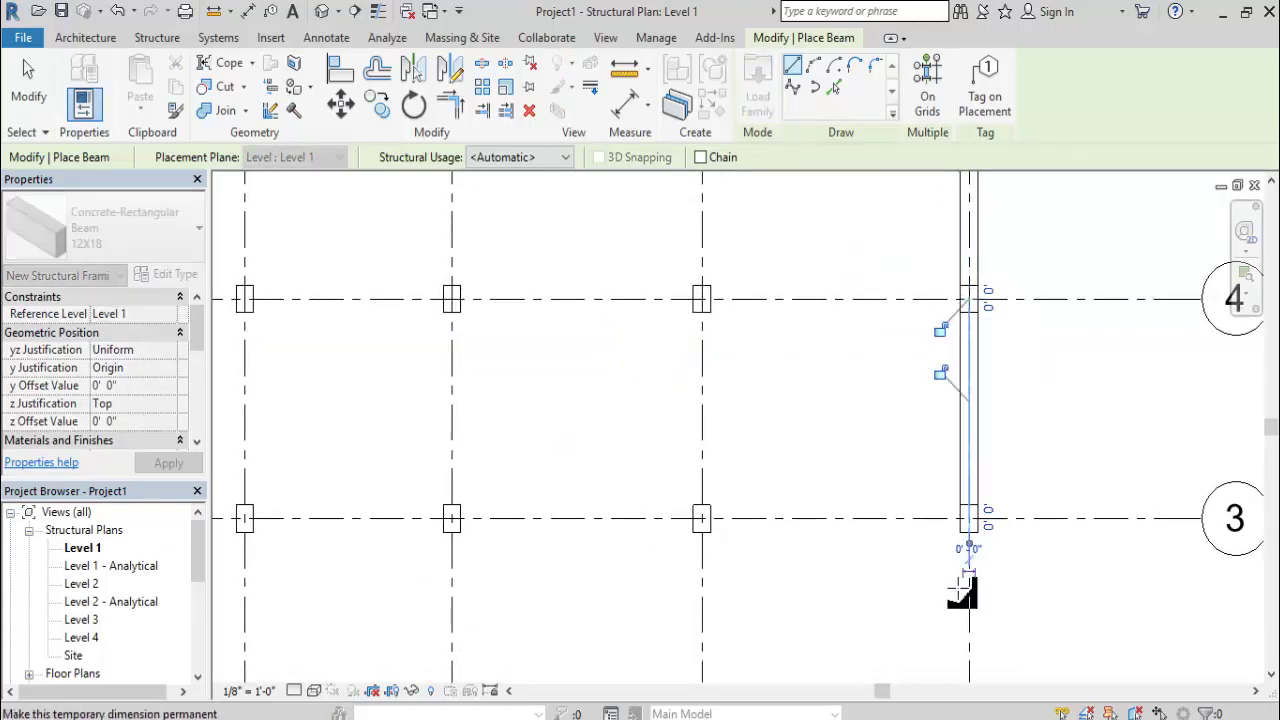
pyautogui.moveTo(962, 592); pyautogui.dragTo(960, 300, button='middle')
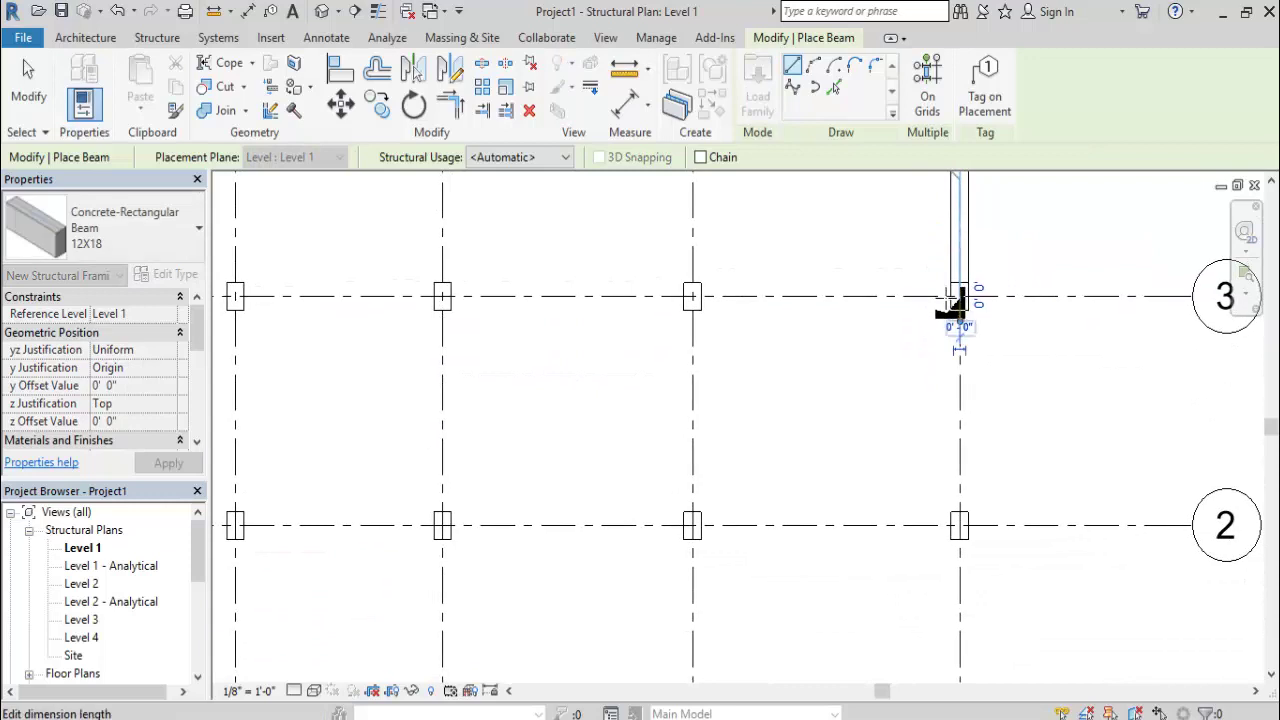
pyautogui.click(960, 297)
pyautogui.click(836, 518)
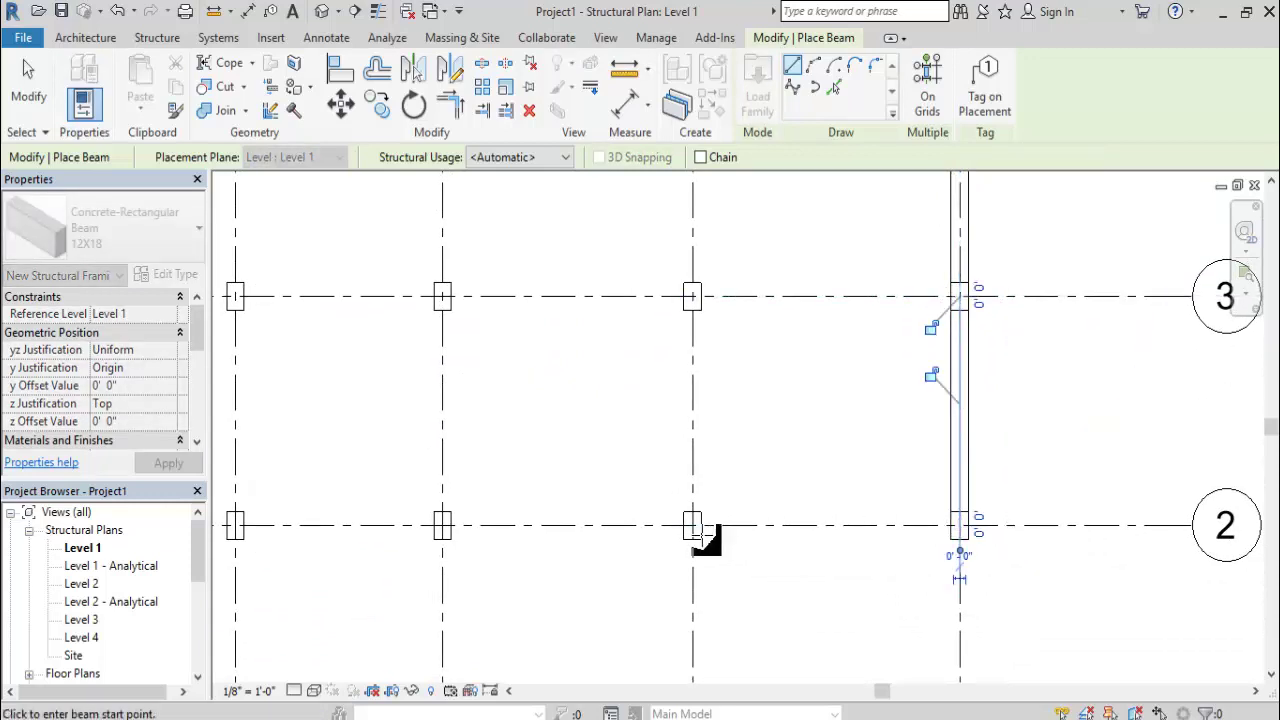
pyautogui.scroll(-2, 894, 523)
pyautogui.moveTo(894, 523); pyautogui.dragTo(914, 323, button='middle')
# Add the end-column-line beam between grid 1 and grid 2.
pyautogui.scroll(2, 919, 500)
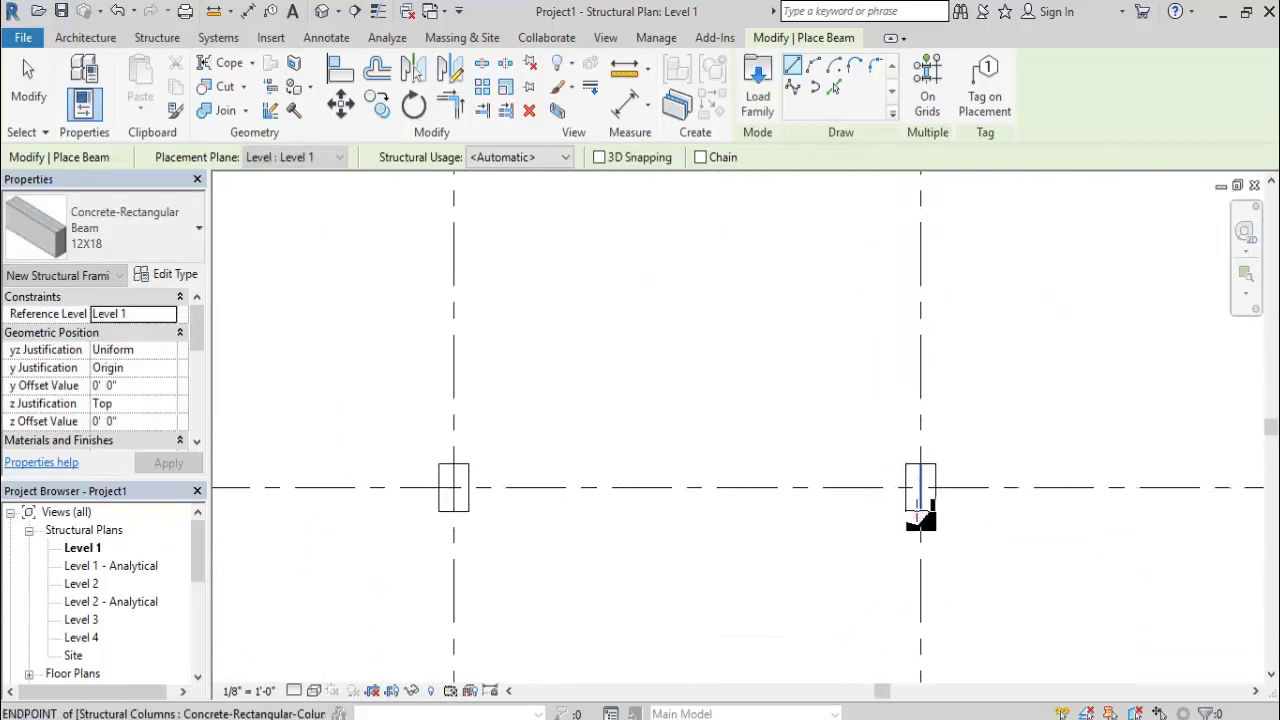
pyautogui.scroll(1, 920, 485)
pyautogui.click(921, 481)
pyautogui.moveTo(928, 322); pyautogui.dragTo(934, 563, button='middle')
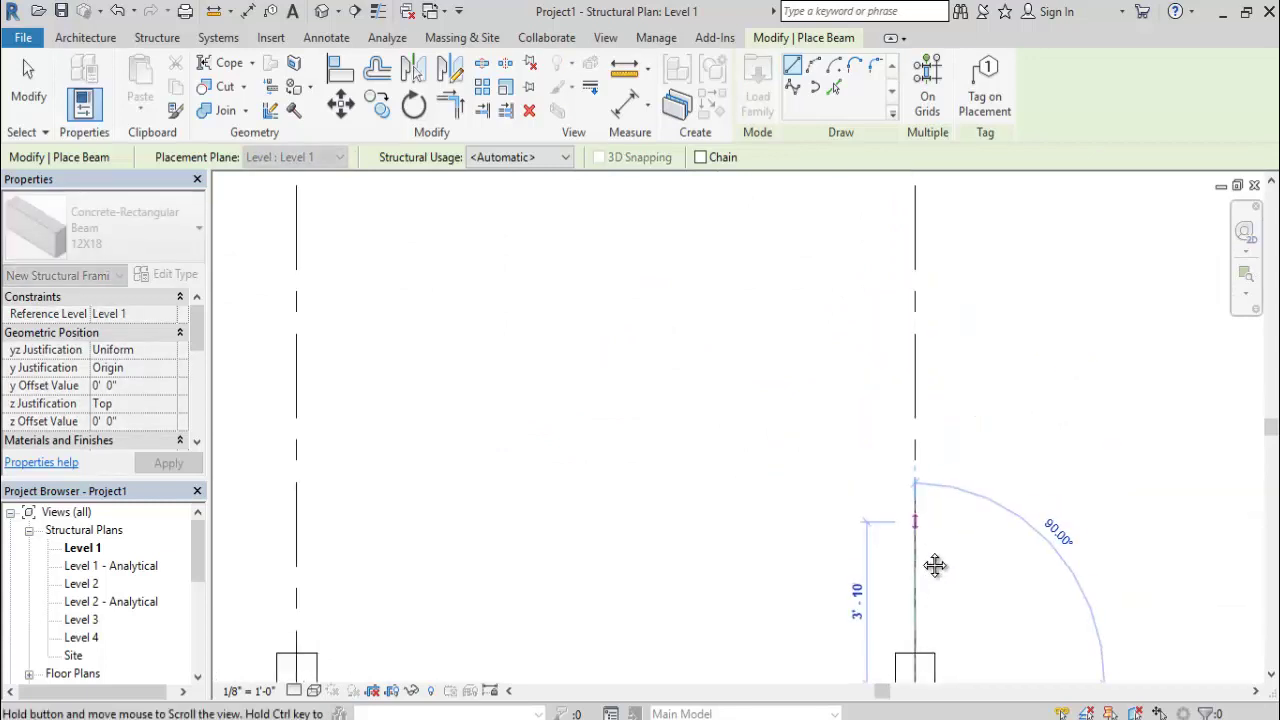
pyautogui.scroll(-2, 920, 314)
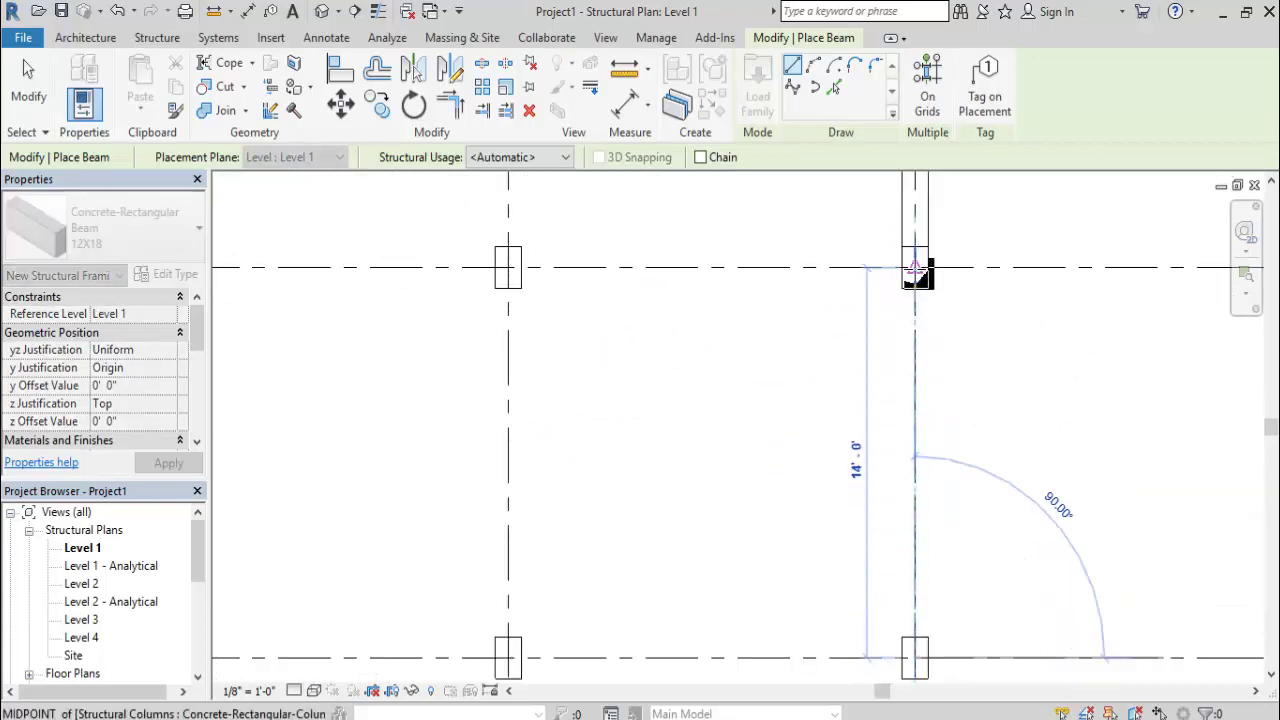
pyautogui.click(915, 270)
# Place the first two 12X18 beams along grid 1, starting from the corner column.
pyautogui.moveTo(871, 443); pyautogui.dragTo(922, 274, button='middle')
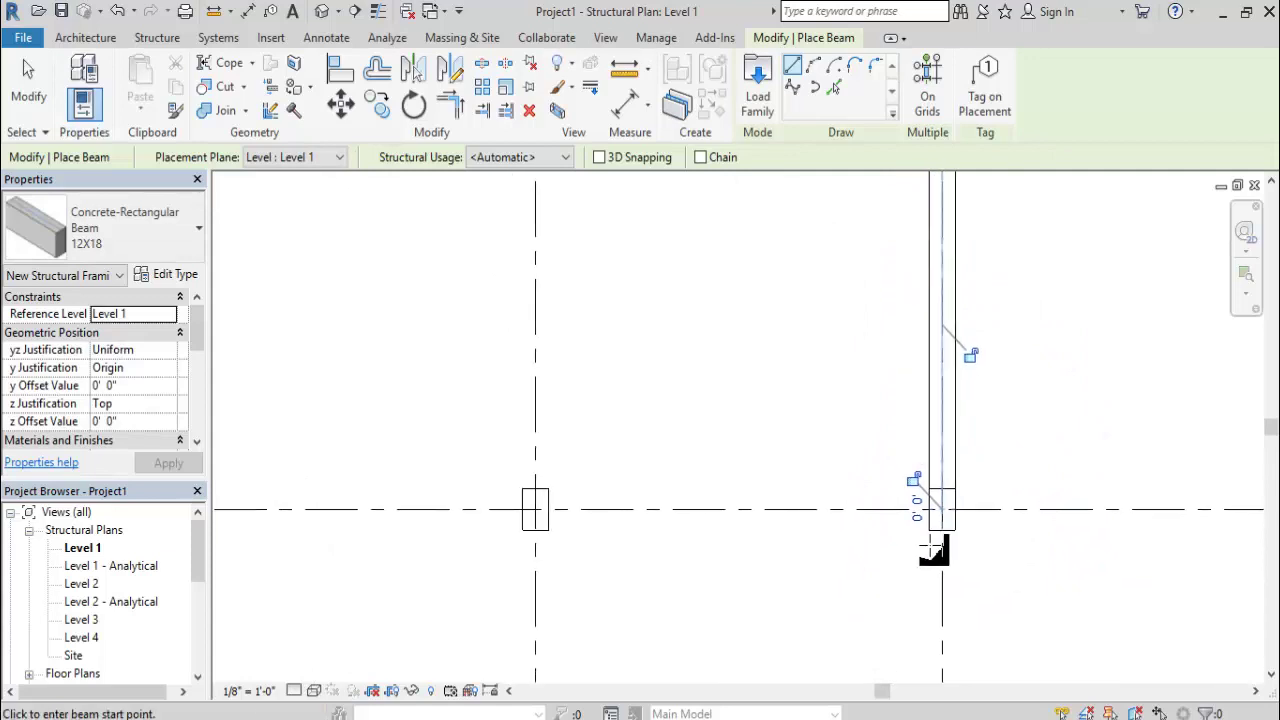
pyautogui.scroll(-2, 941, 510)
pyautogui.moveTo(943, 508); pyautogui.dragTo(909, 314, button='middle')
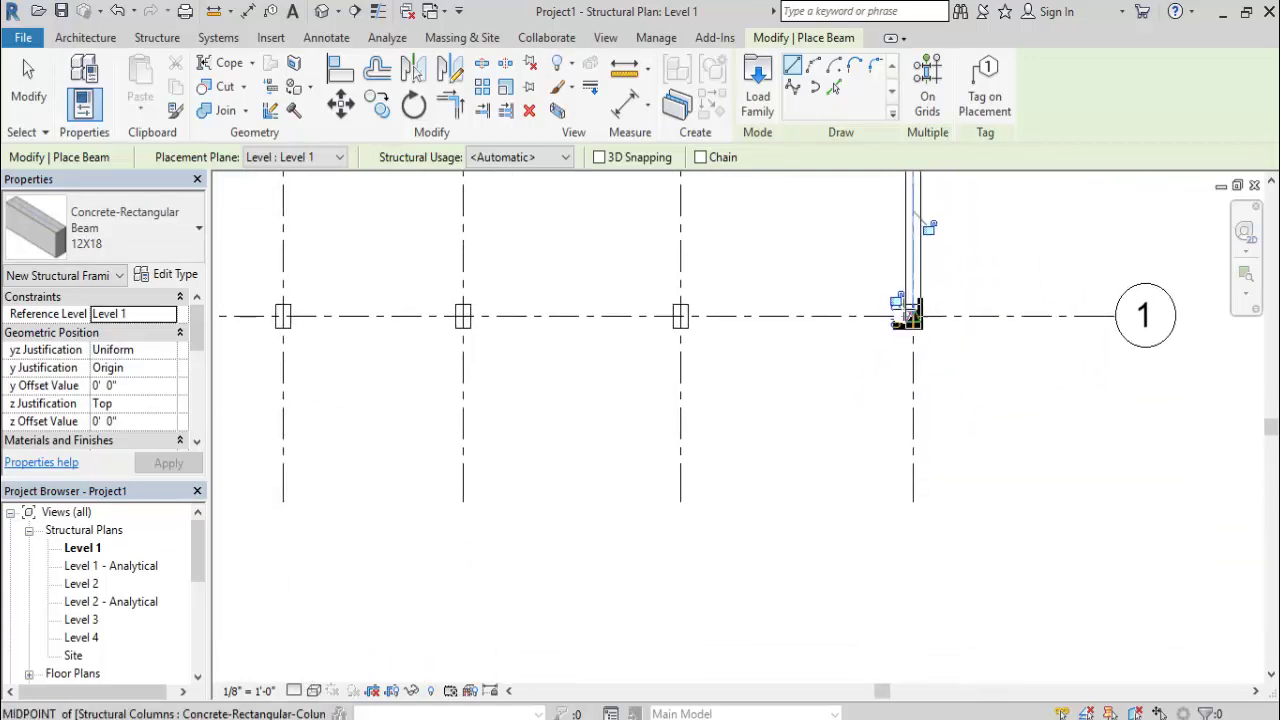
pyautogui.scroll(2, 909, 314)
pyautogui.scroll(2, 897, 316)
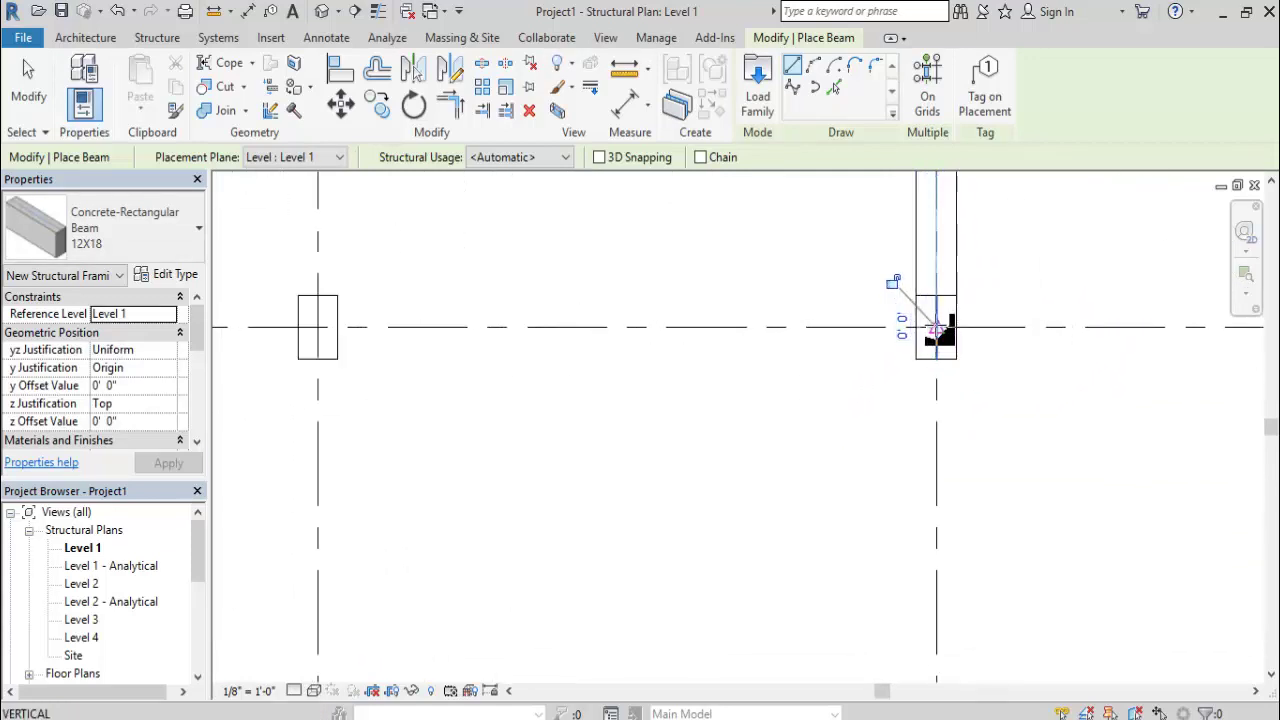
pyautogui.click(937, 328)
pyautogui.click(318, 328)
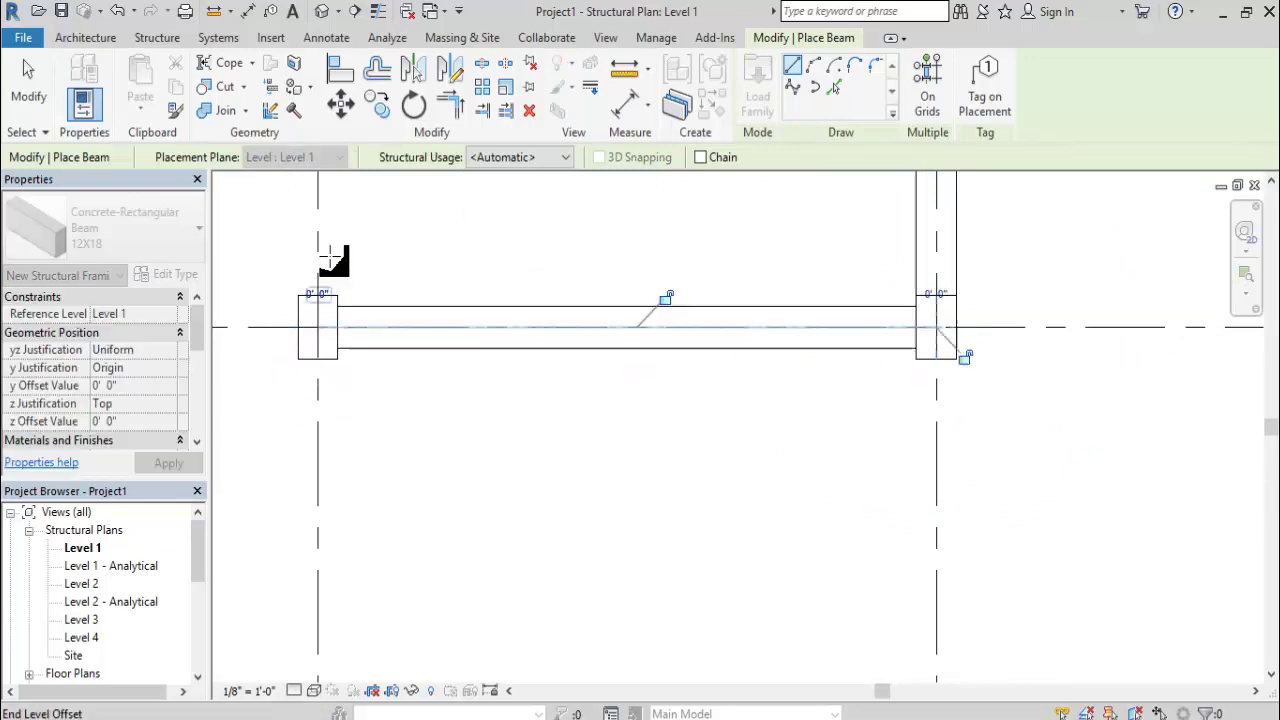
pyautogui.moveTo(366, 334); pyautogui.dragTo(491, 543, button='middle')
pyautogui.scroll(-1, 503, 562)
pyautogui.scroll(-1, 503, 562)
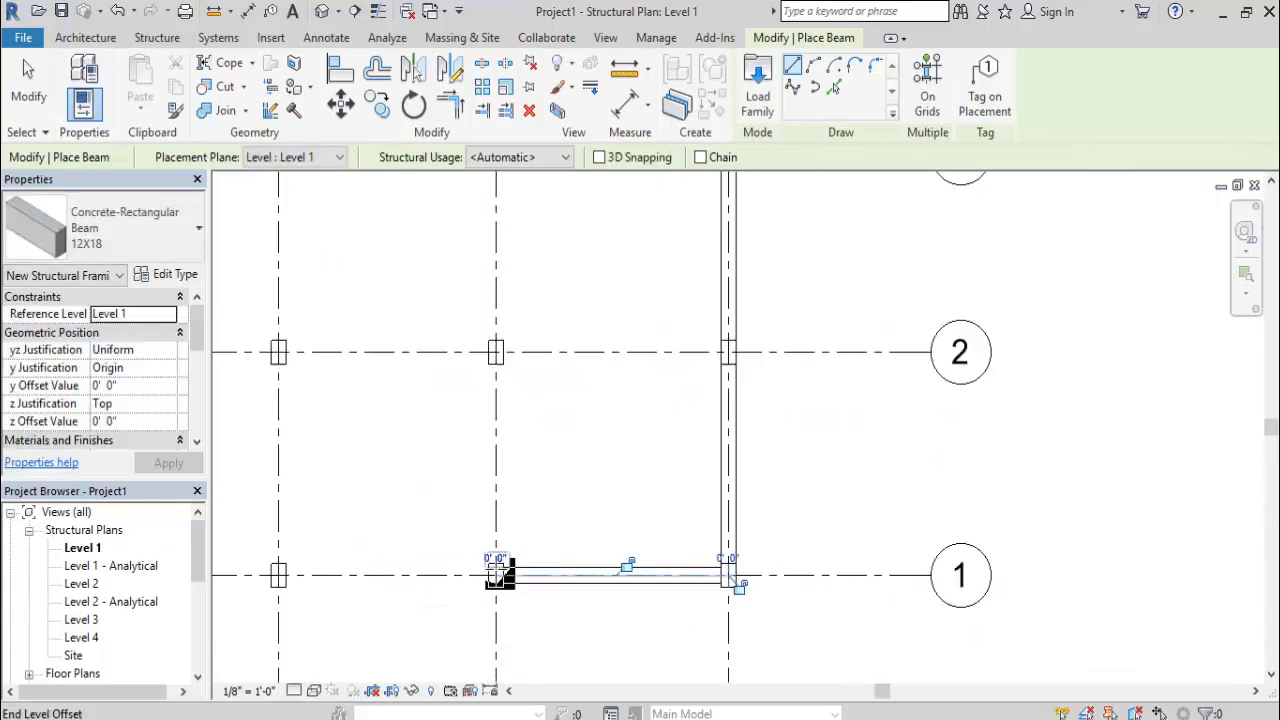
pyautogui.click(497, 576)
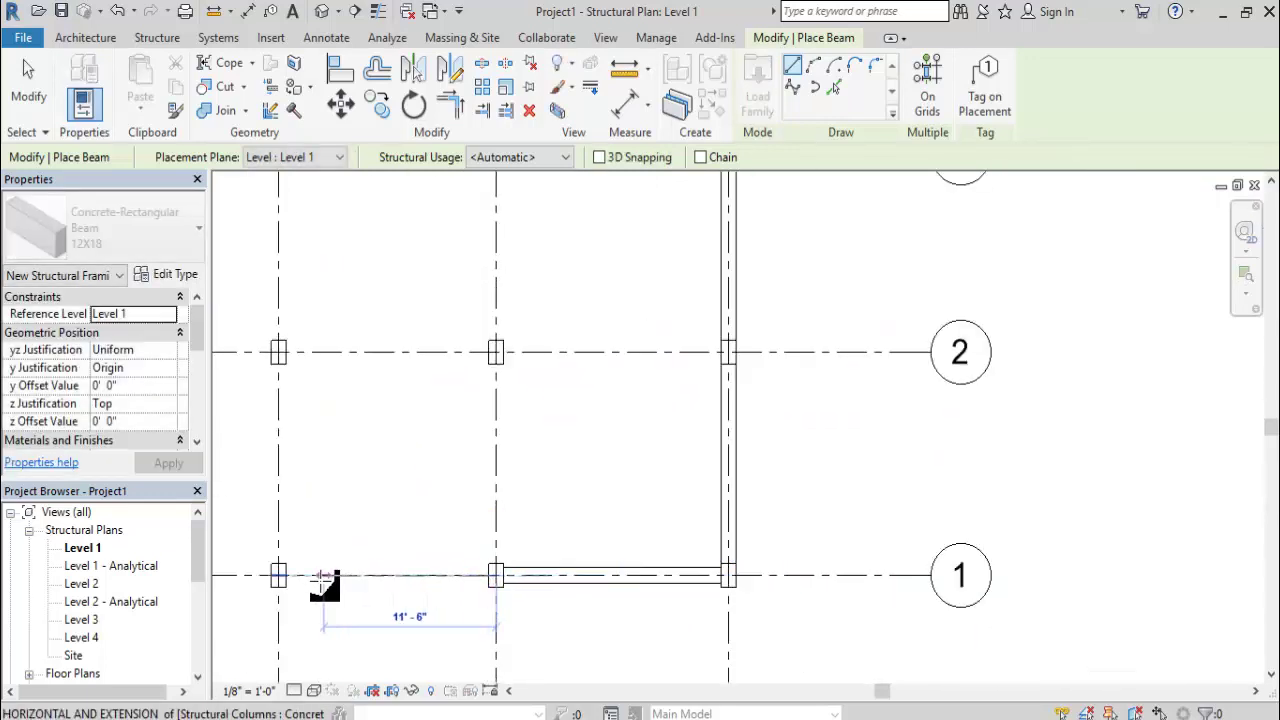
pyautogui.click(280, 585)
# Finish the grid 1 beams from the middle column to the left column.
pyautogui.moveTo(280, 577); pyautogui.dragTo(516, 501, button='middle')
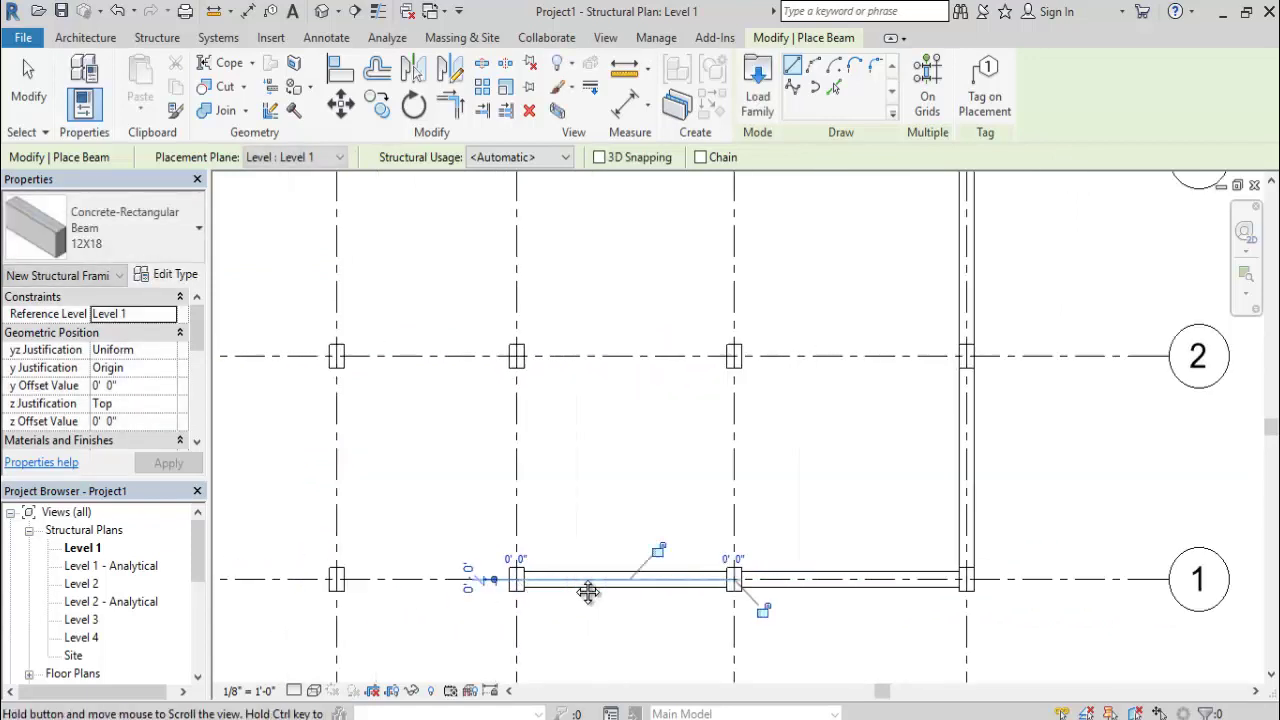
pyautogui.scroll(-2, 571, 565)
pyautogui.scroll(5, 628, 552)
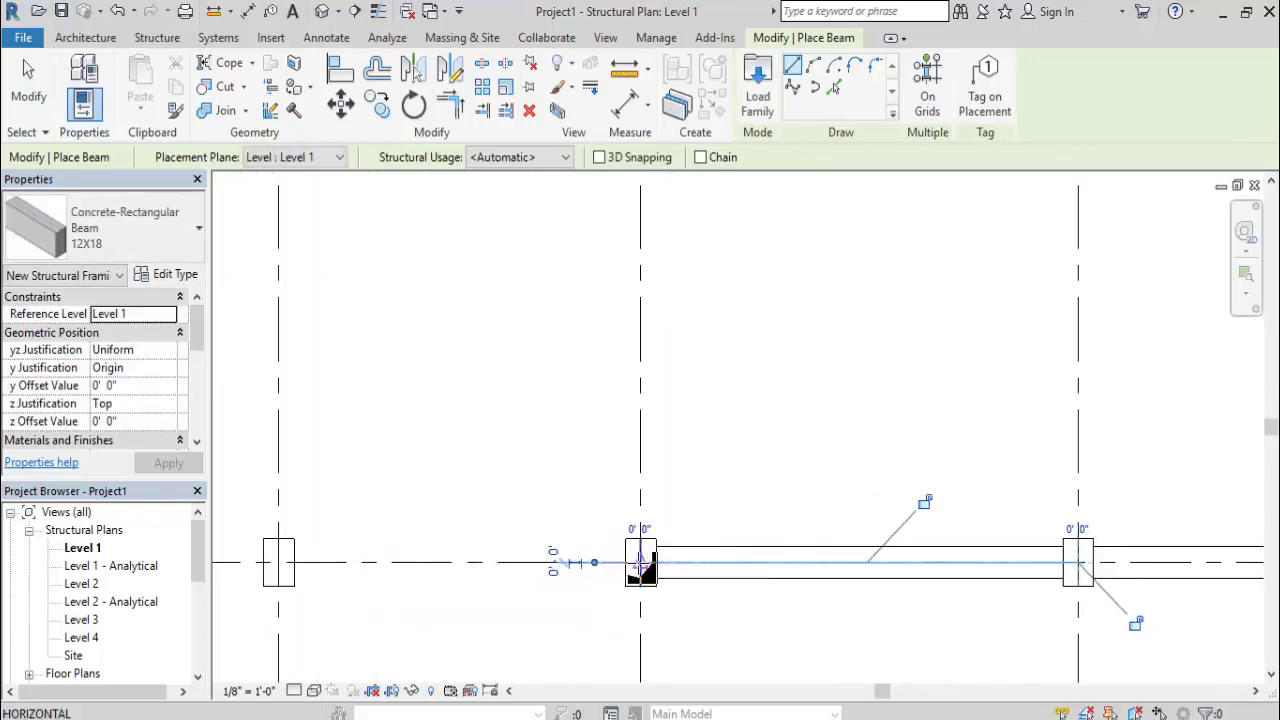
pyautogui.click(640, 565)
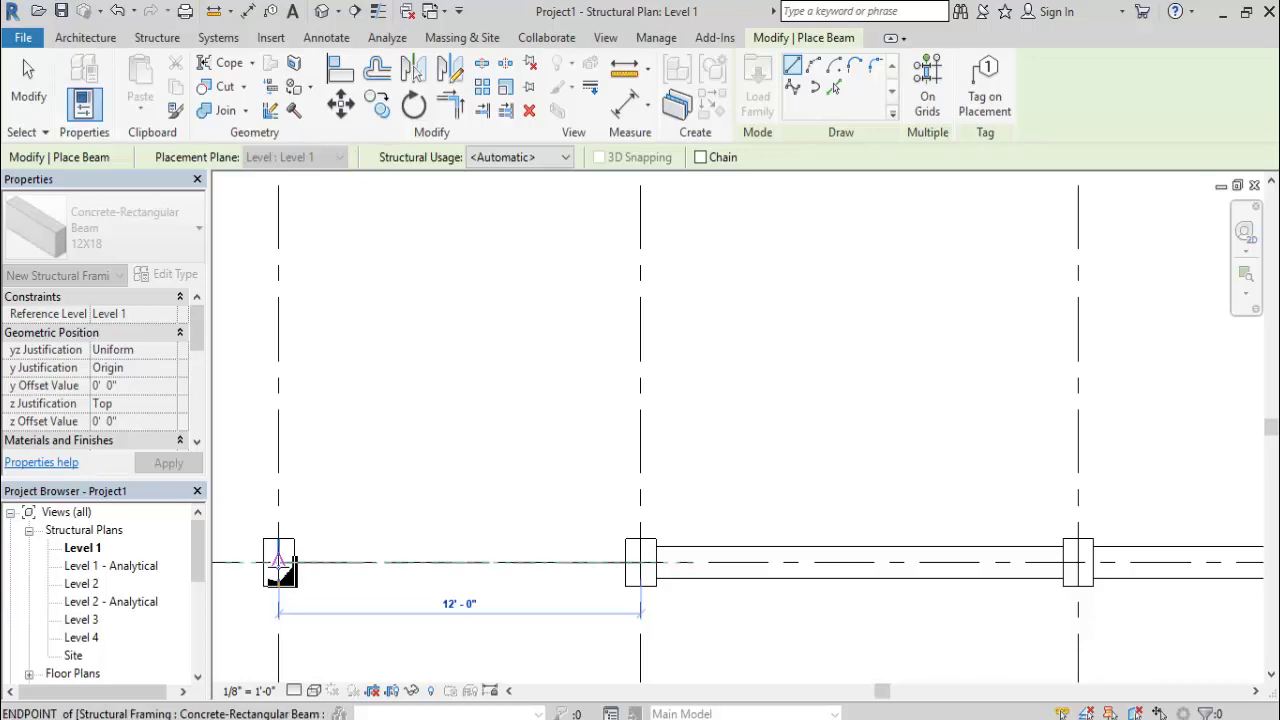
pyautogui.click(280, 565)
pyautogui.moveTo(286, 585); pyautogui.dragTo(771, 563, button='middle')
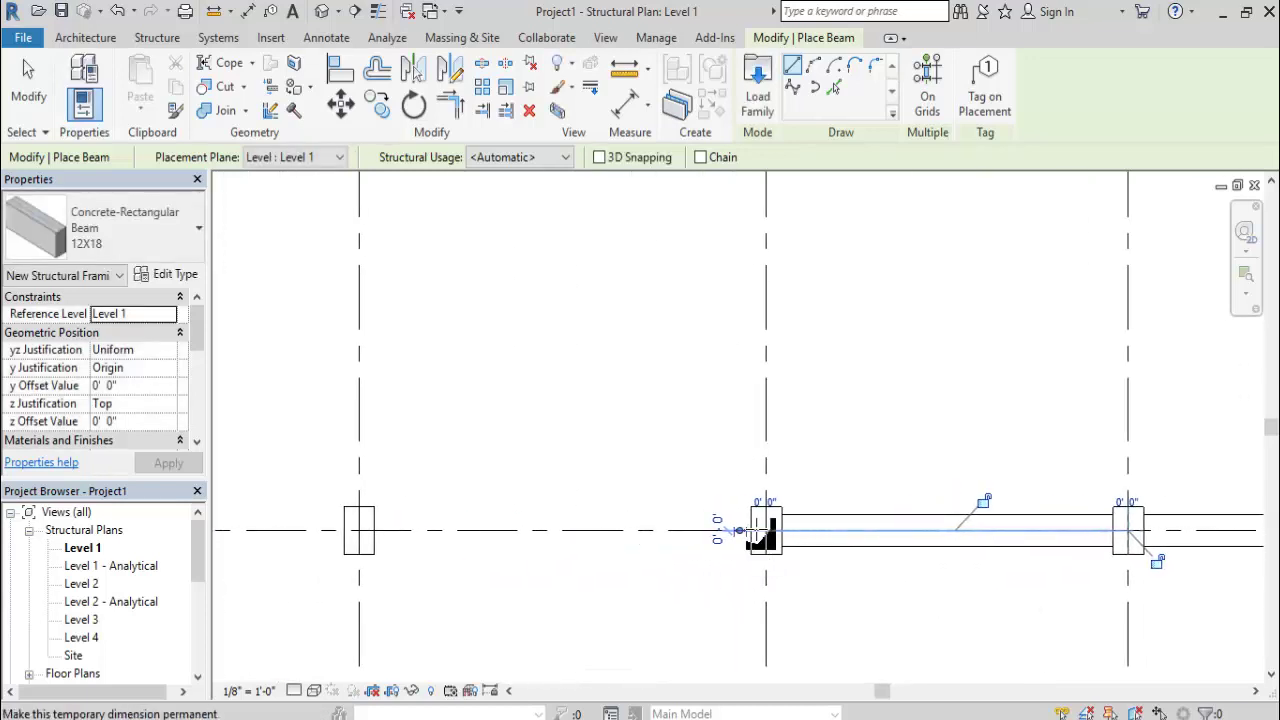
pyautogui.click(766, 530)
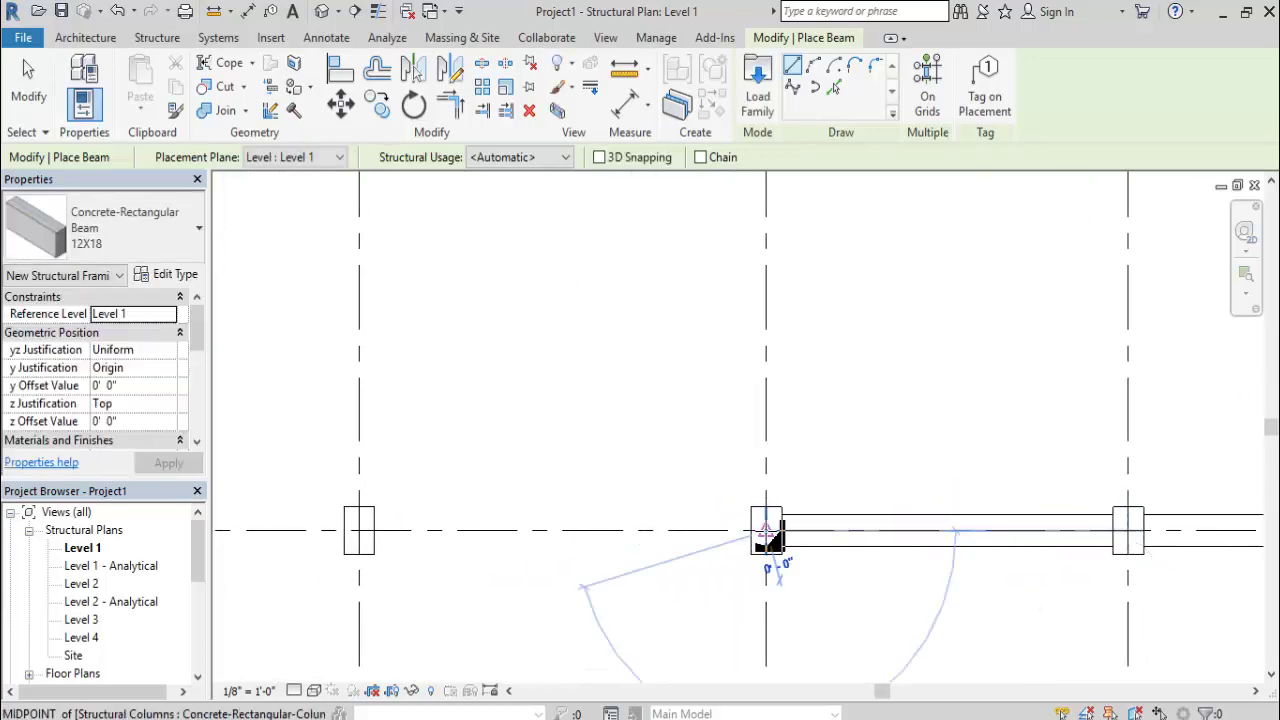
pyautogui.click(358, 530)
# Frame 12X18 beams up the left column line through grids 2, 3 and 4 to grid 5.
pyautogui.scroll(-4, 358, 530)
pyautogui.scroll(3, 358, 530)
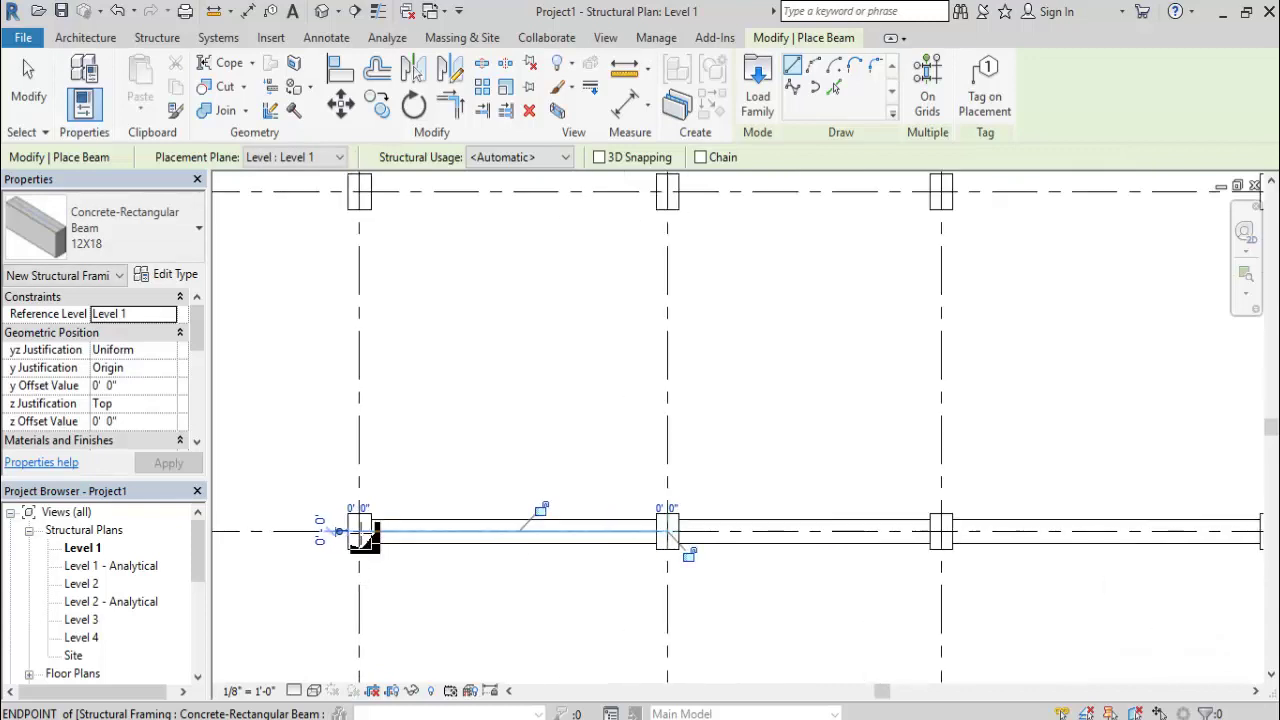
pyautogui.click(362, 532)
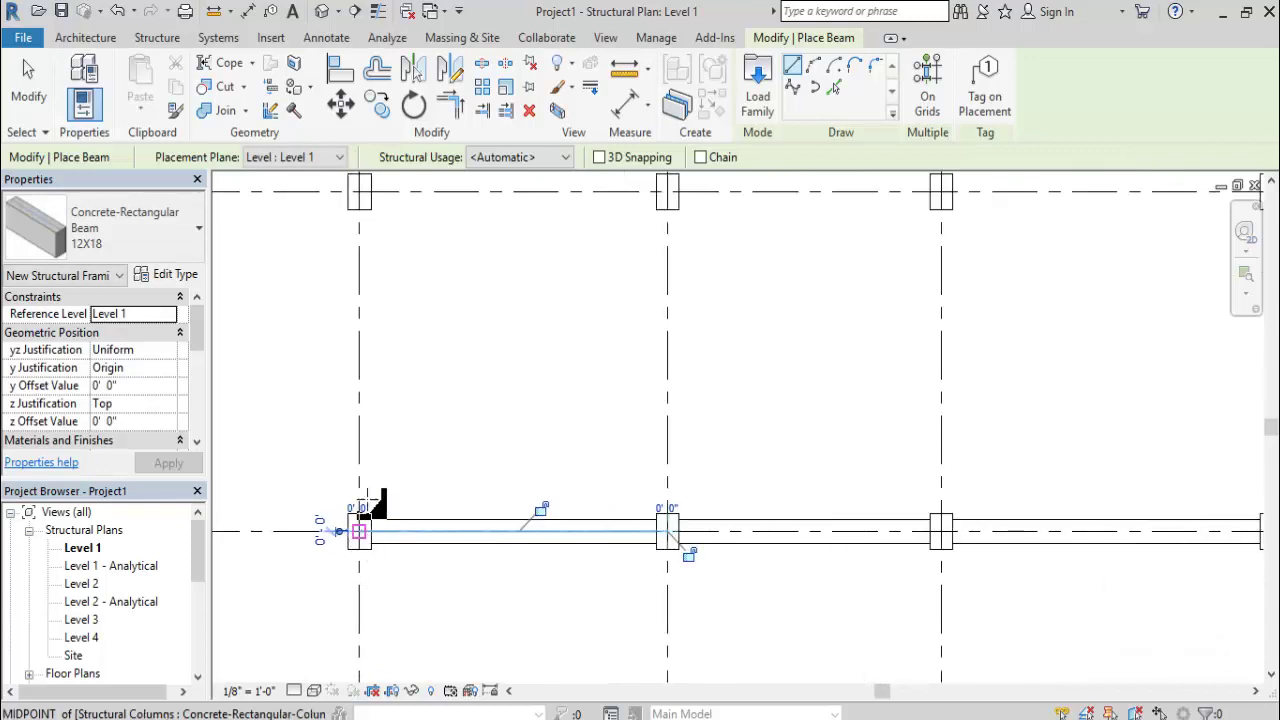
pyautogui.click(362, 195)
pyautogui.moveTo(362, 195); pyautogui.dragTo(370, 578, button='middle')
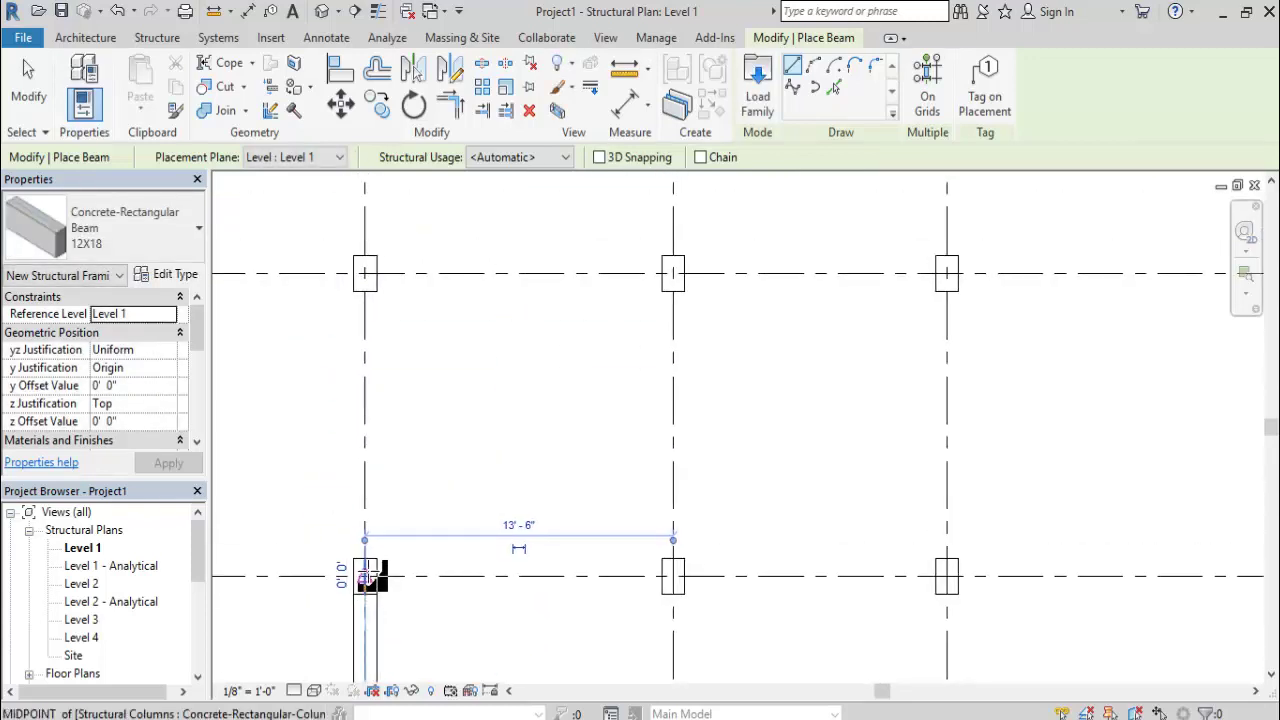
pyautogui.scroll(-3, 366, 578)
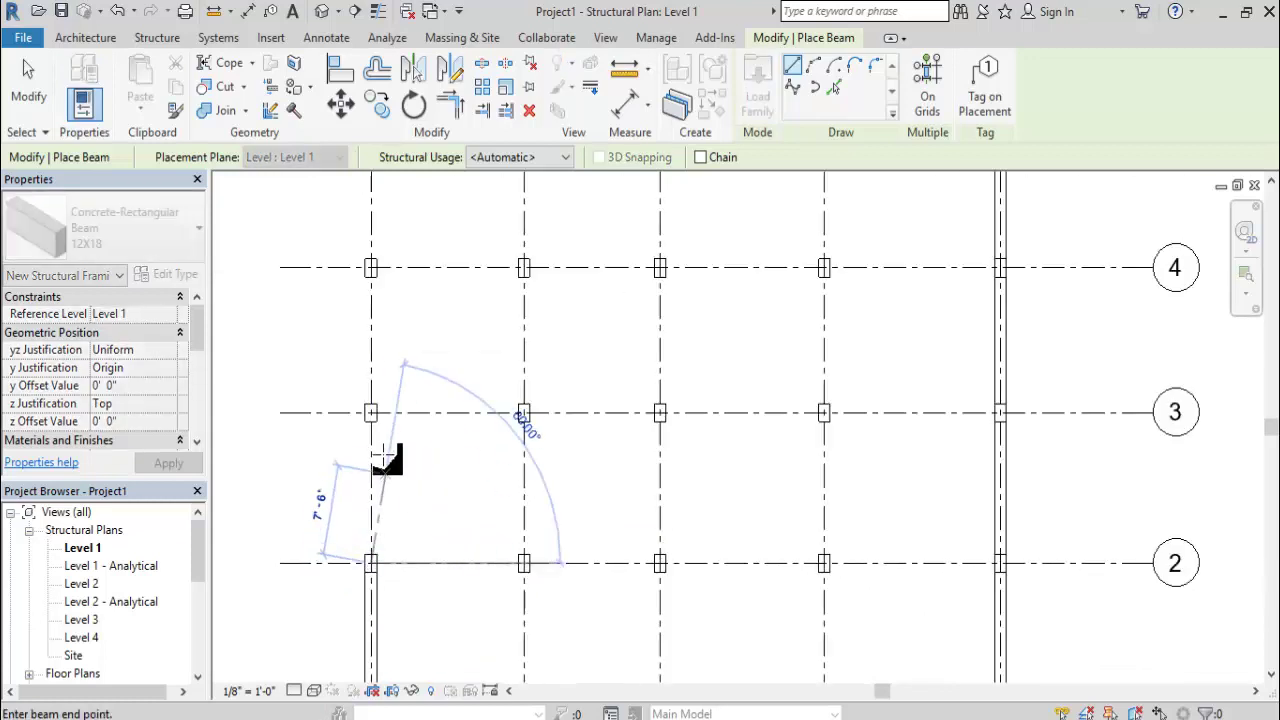
pyautogui.click(371, 412)
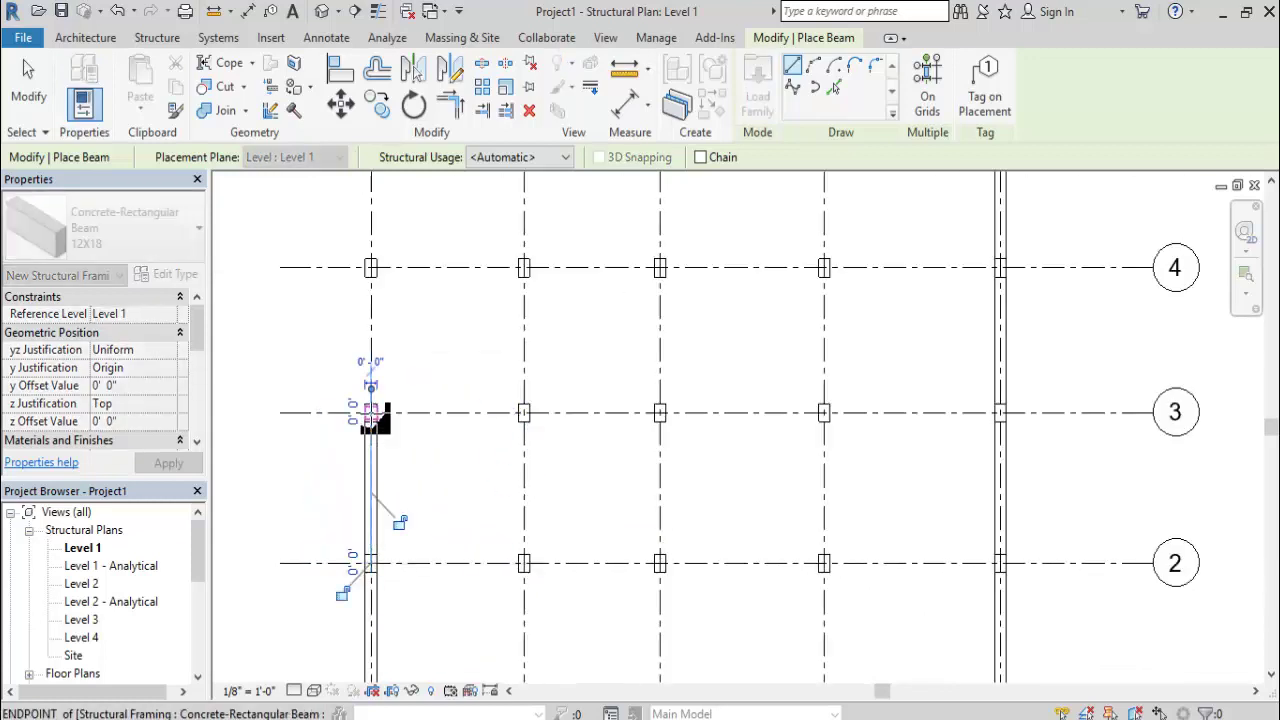
pyautogui.click(371, 267)
pyautogui.moveTo(403, 409); pyautogui.dragTo(403, 529, button='middle')
pyautogui.scroll(3, 403, 540)
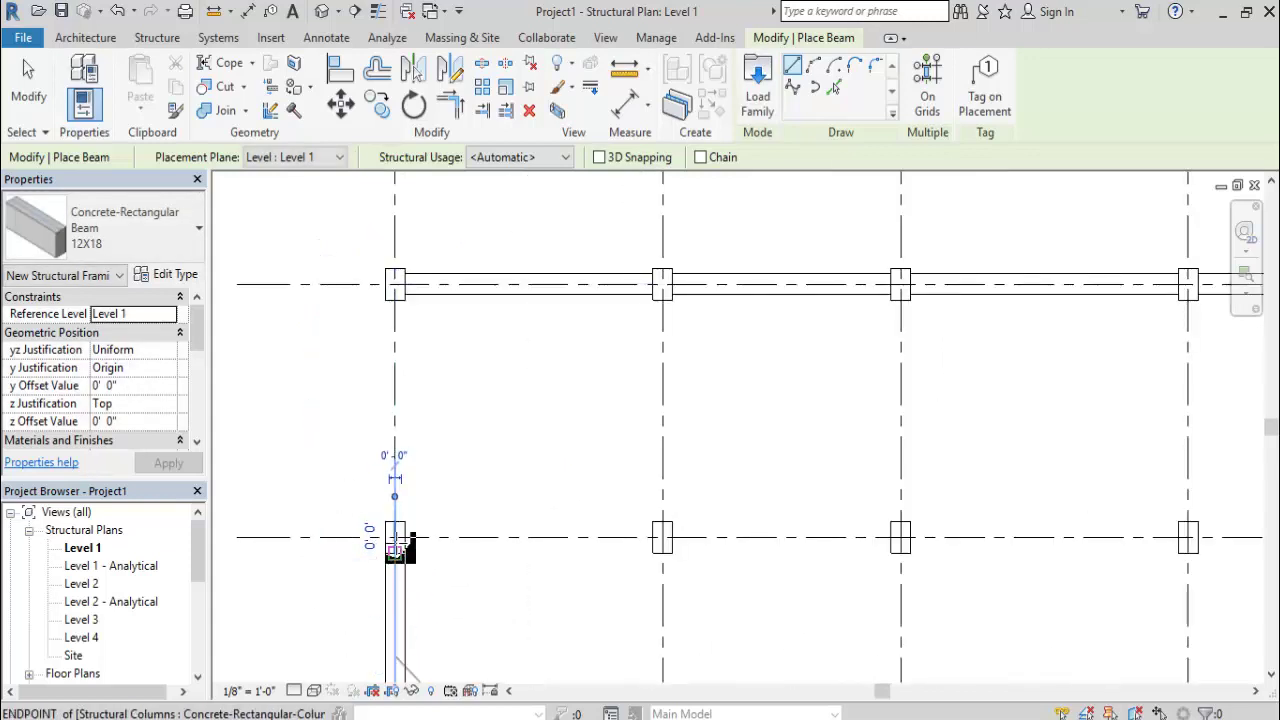
pyautogui.click(396, 540)
pyautogui.click(396, 286)
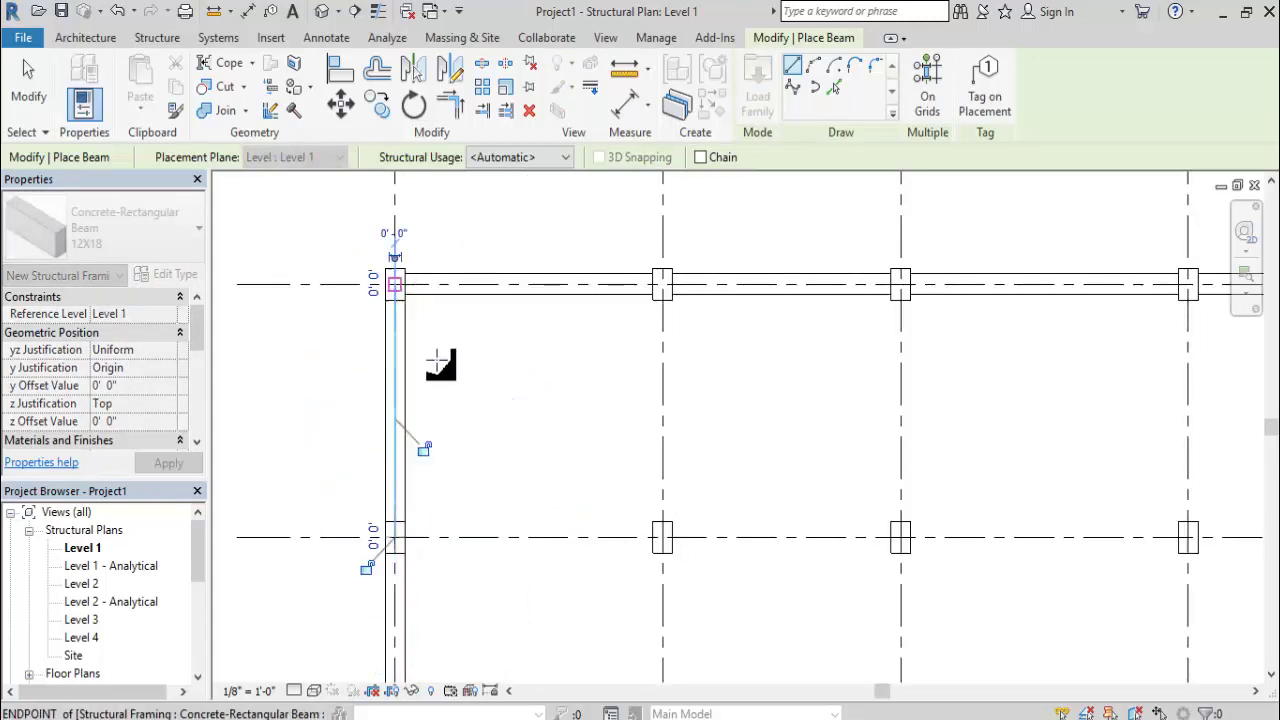
# Add a vertical beam on the second column line and beams across the interior row to the right column.
pyautogui.click(663, 286)
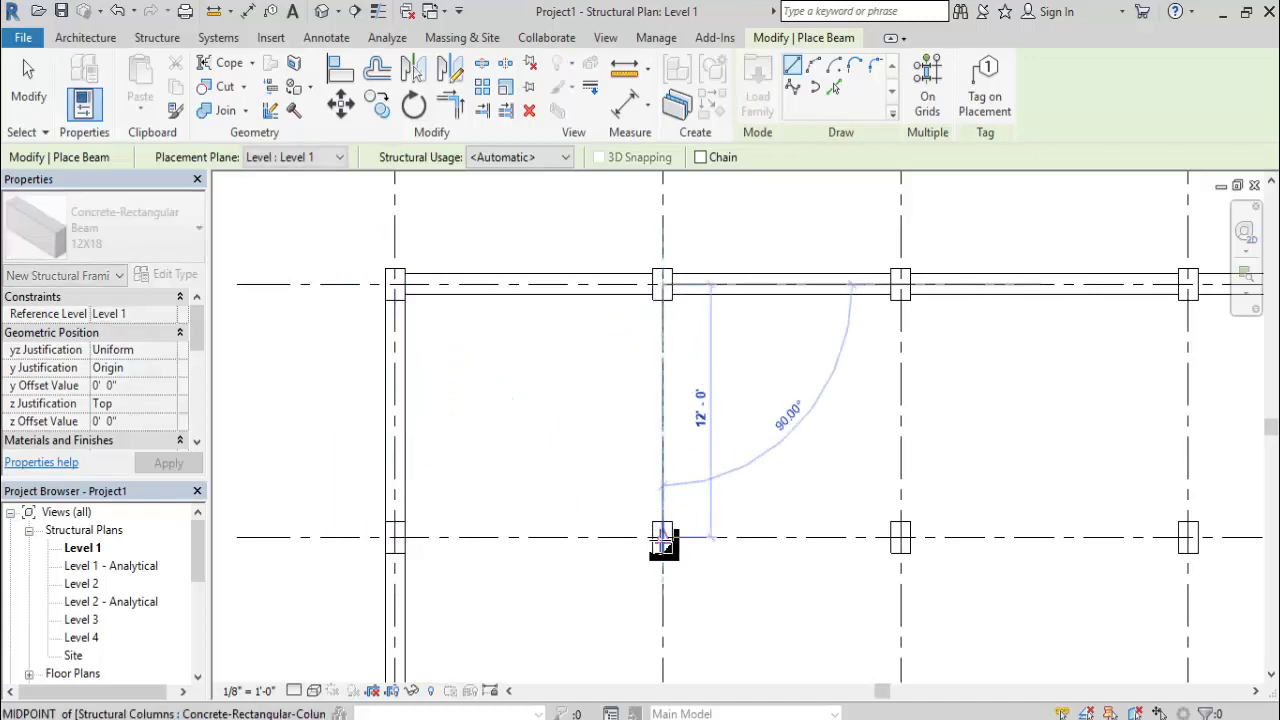
pyautogui.click(663, 540)
pyautogui.click(663, 540)
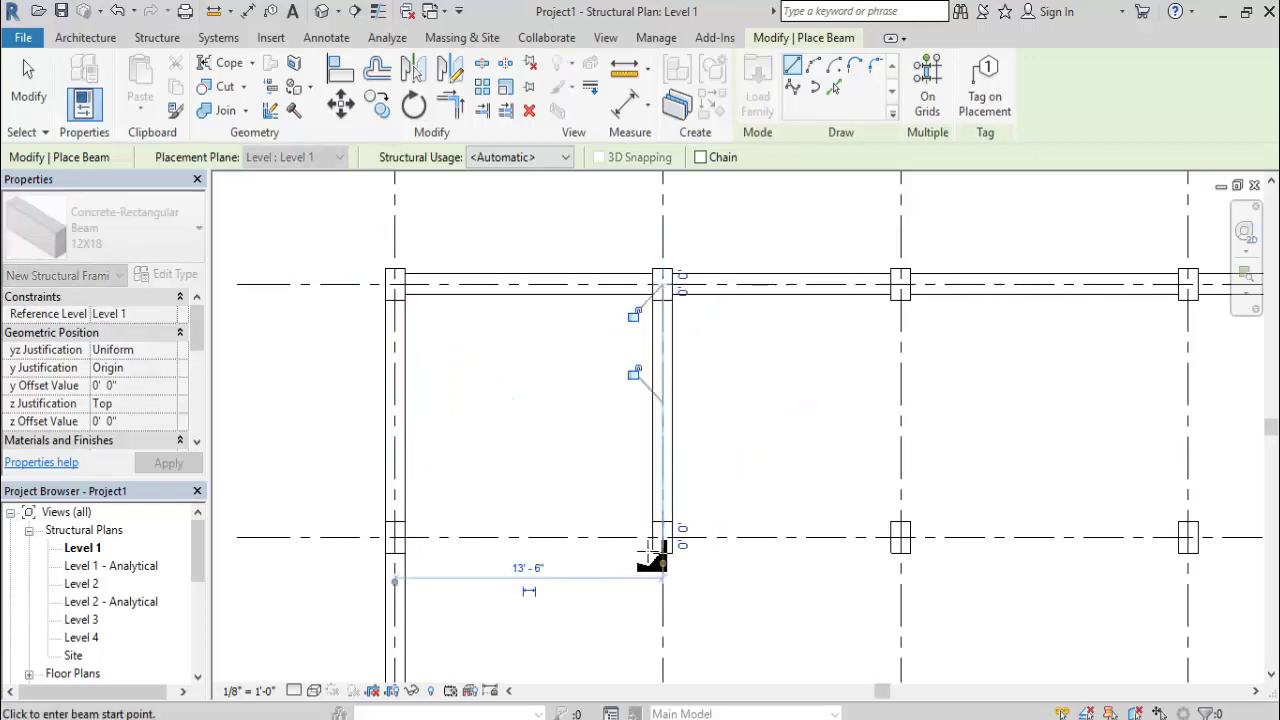
pyautogui.click(398, 540)
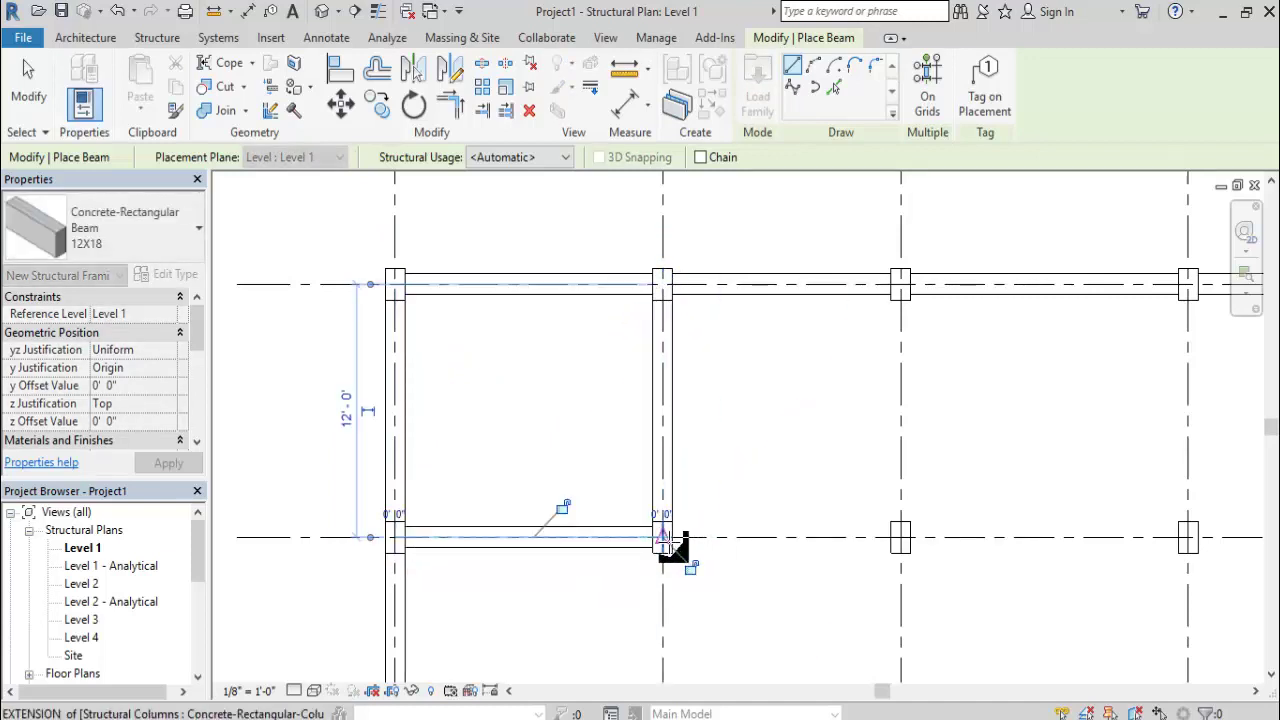
pyautogui.click(663, 540)
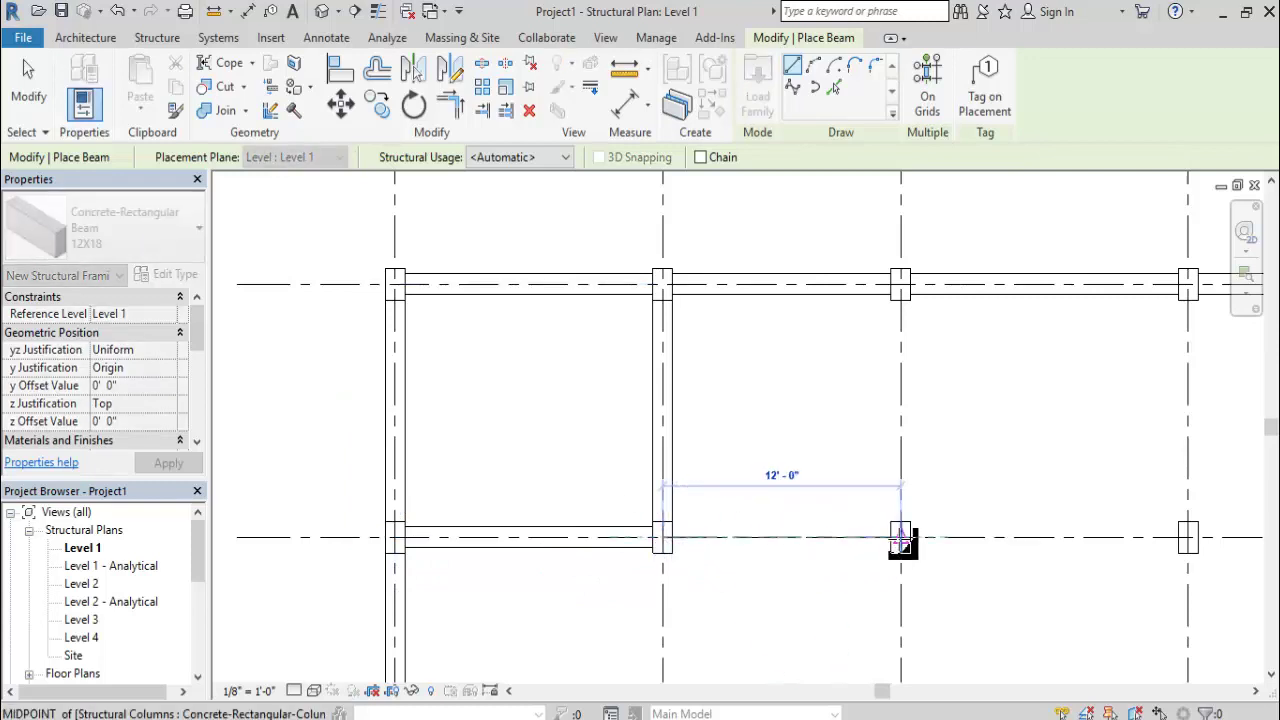
pyautogui.moveTo(901, 537); pyautogui.dragTo(548, 450, button='middle')
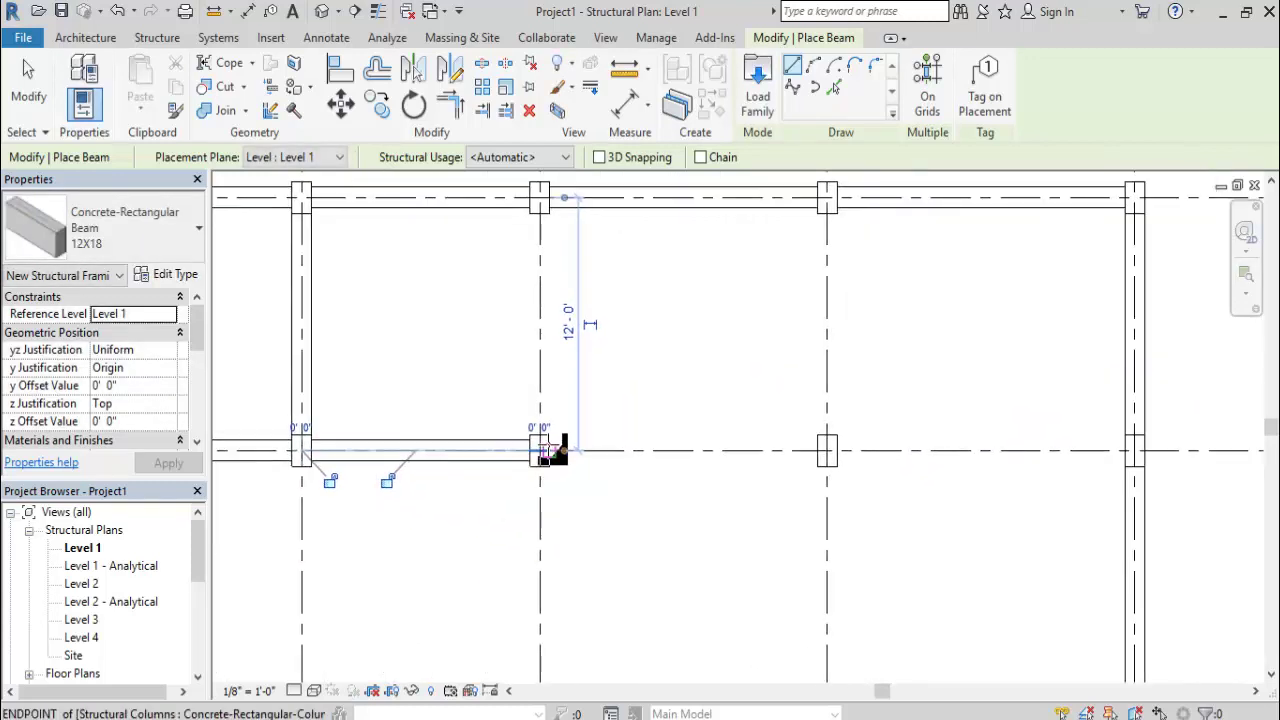
pyautogui.click(540, 452)
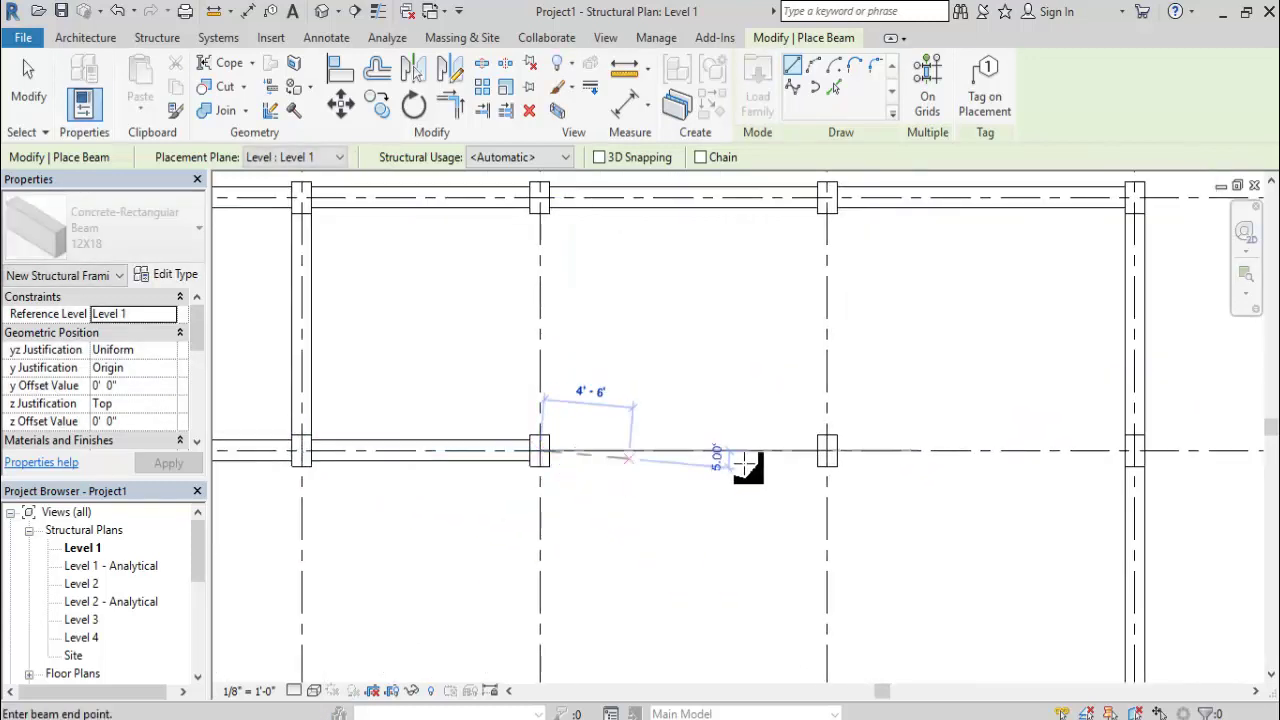
pyautogui.click(829, 453)
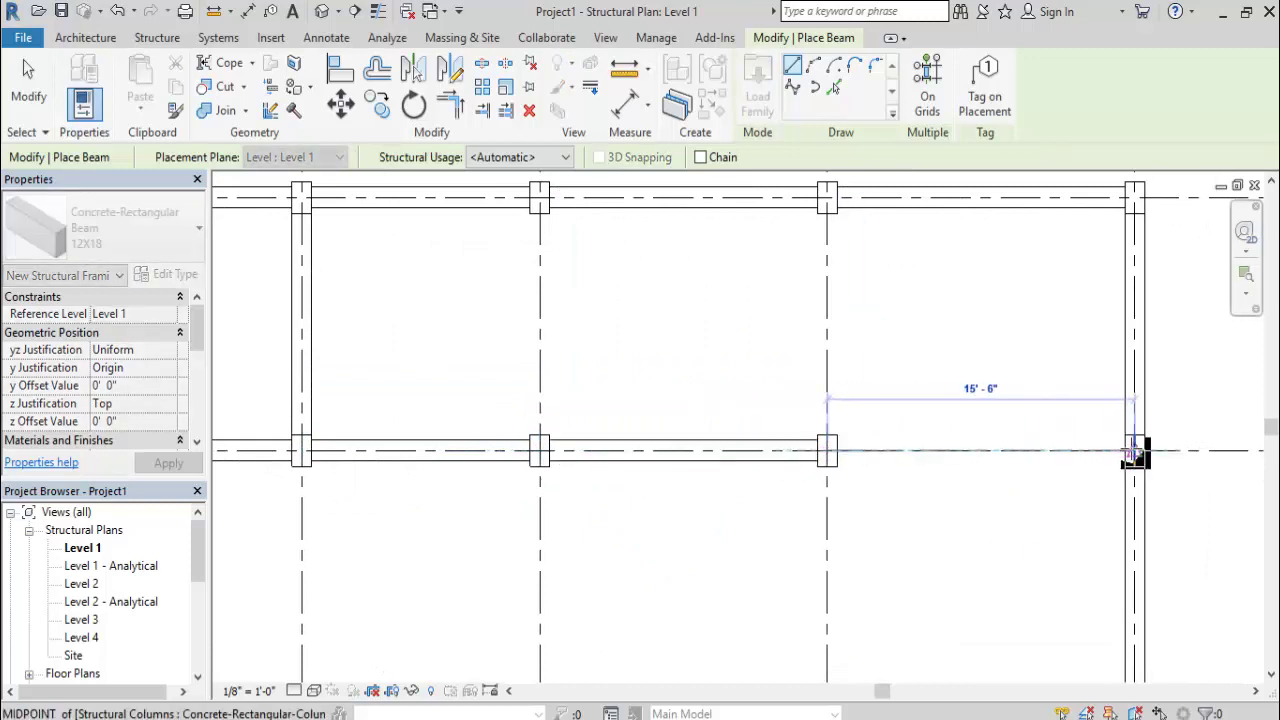
pyautogui.click(1136, 452)
# Frame the next interior grid row with beams from the right column to the left column.
pyautogui.moveTo(1108, 503); pyautogui.dragTo(997, 403, button='middle')
pyautogui.moveTo(1000, 620); pyautogui.dragTo(1012, 497, button='middle')
pyautogui.click(1008, 495)
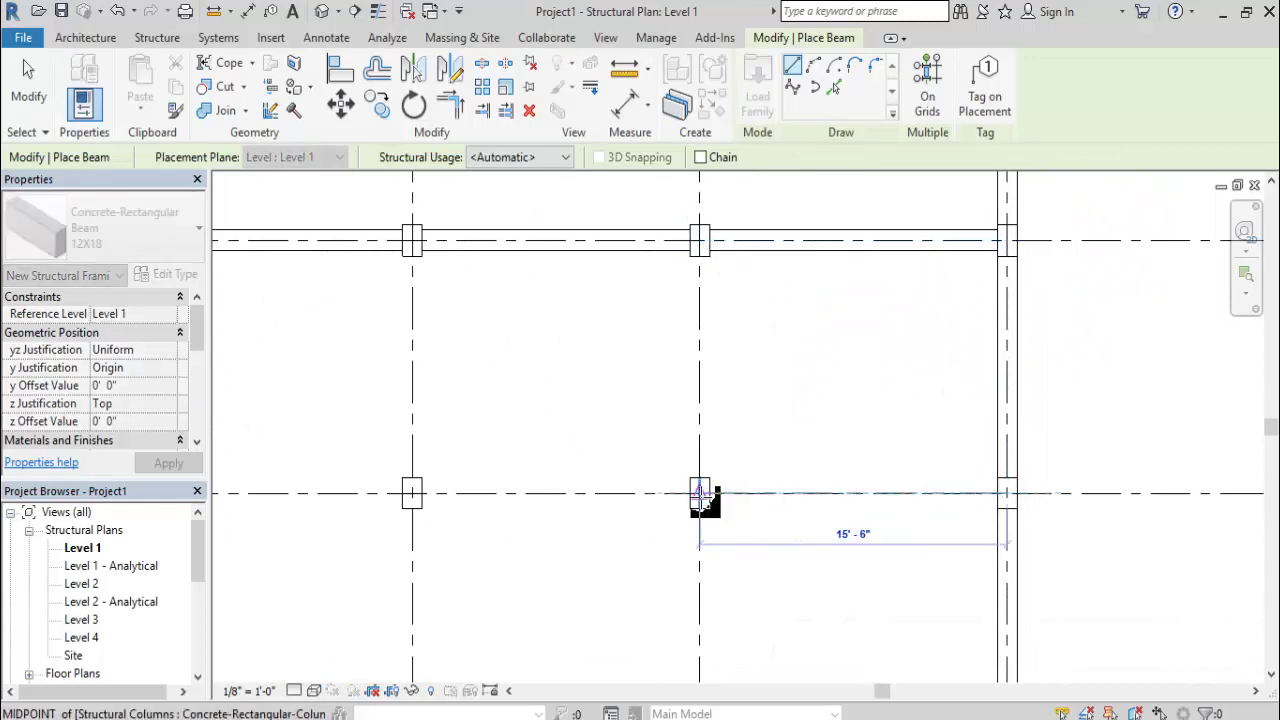
pyautogui.click(701, 492)
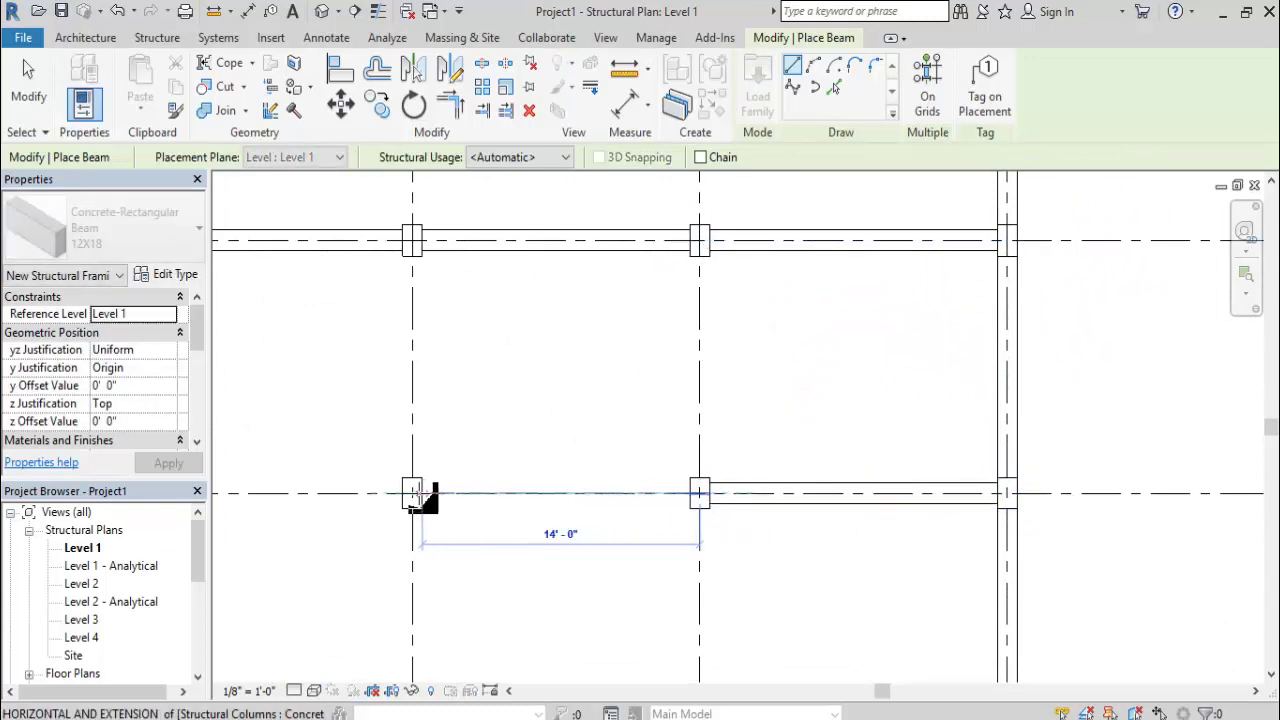
pyautogui.click(412, 493)
pyautogui.moveTo(420, 539); pyautogui.dragTo(831, 475, button='middle')
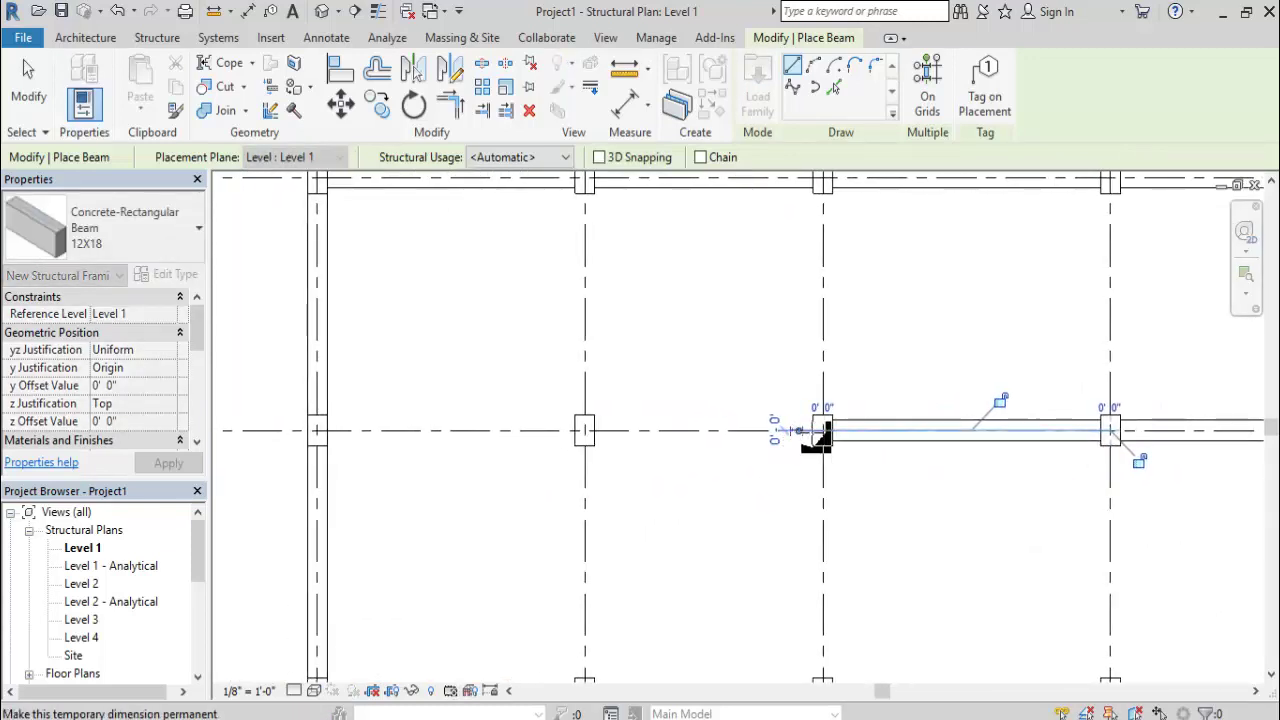
pyautogui.click(587, 432)
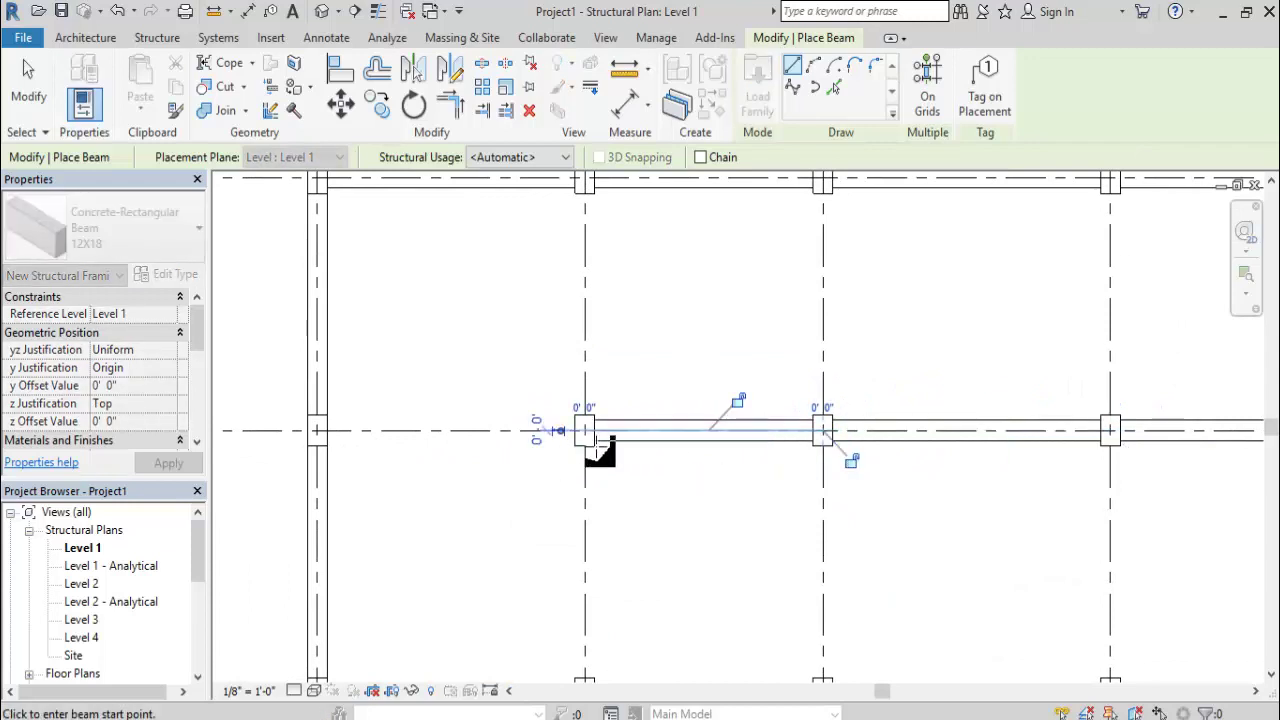
pyautogui.scroll(-1, 590, 440)
pyautogui.moveTo(614, 457); pyautogui.dragTo(764, 452, button='middle')
# Add a beam to the left column and two vertical beams down the left interior column line.
pyautogui.click(752, 447)
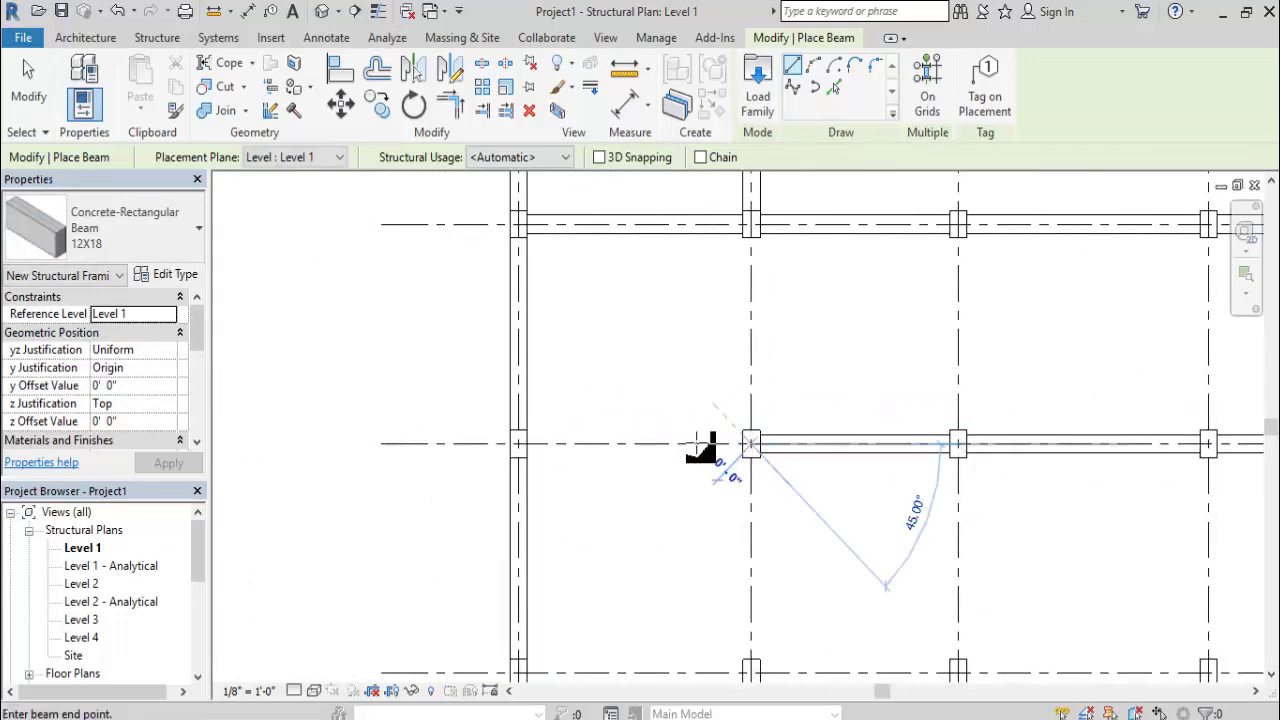
pyautogui.click(524, 450)
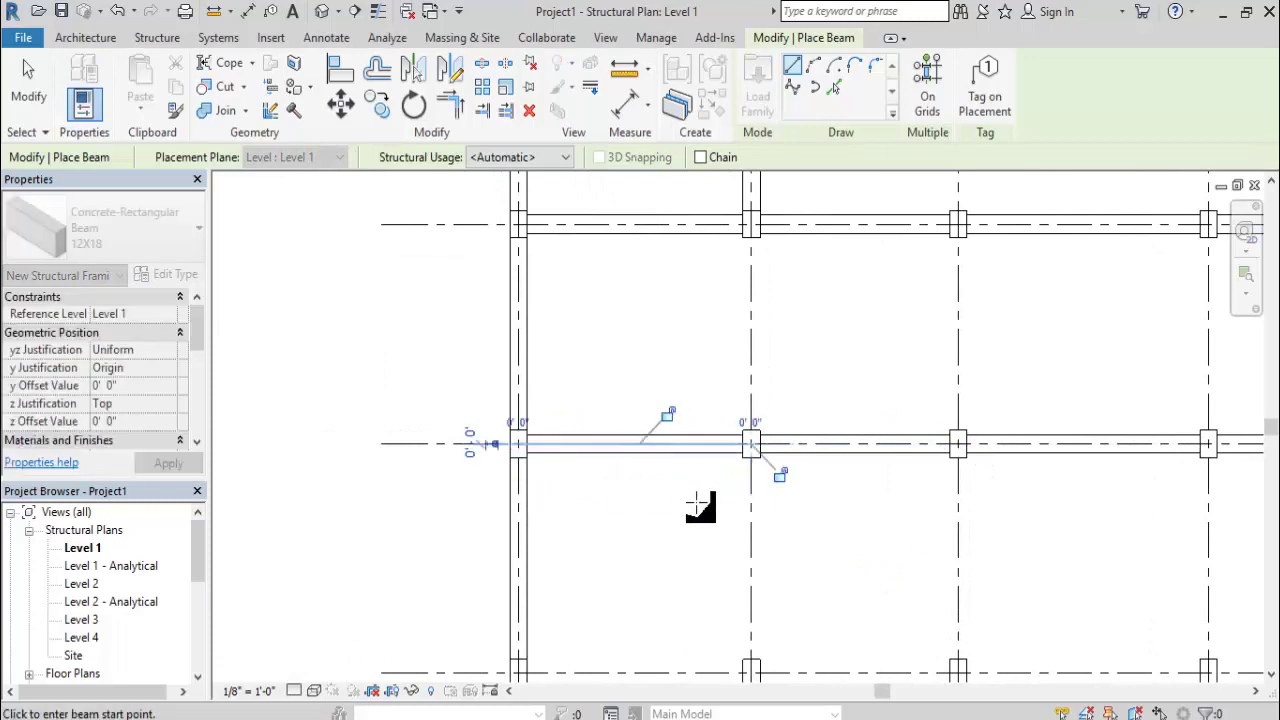
pyautogui.moveTo(700, 506); pyautogui.dragTo(506, 407, button='middle')
pyautogui.click(566, 348)
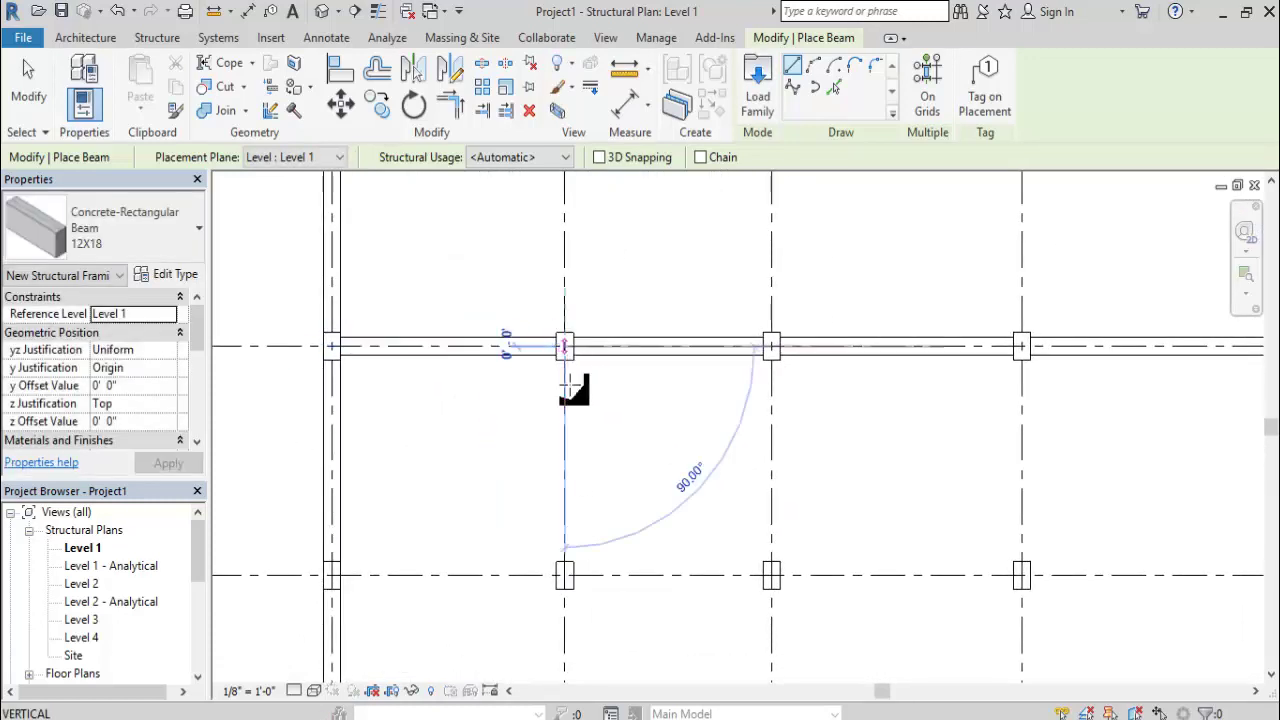
pyautogui.moveTo(575, 572); pyautogui.dragTo(566, 347, button='middle')
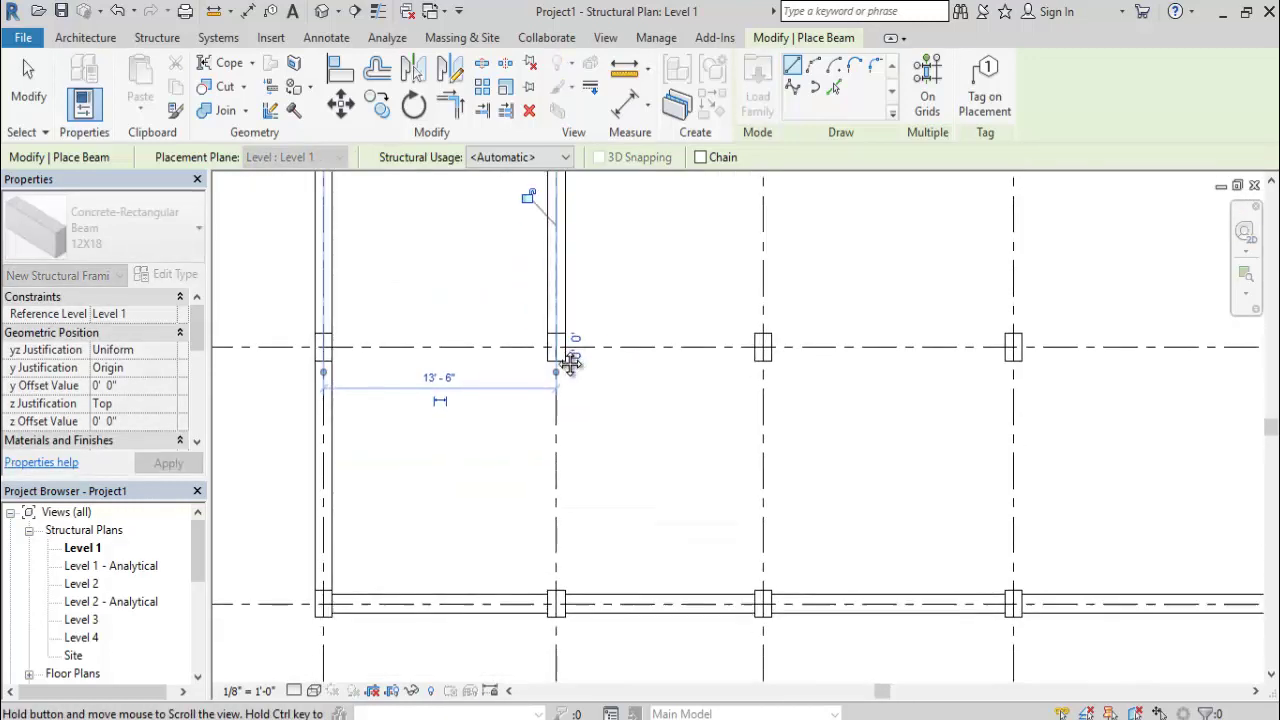
pyautogui.click(557, 348)
pyautogui.click(557, 347)
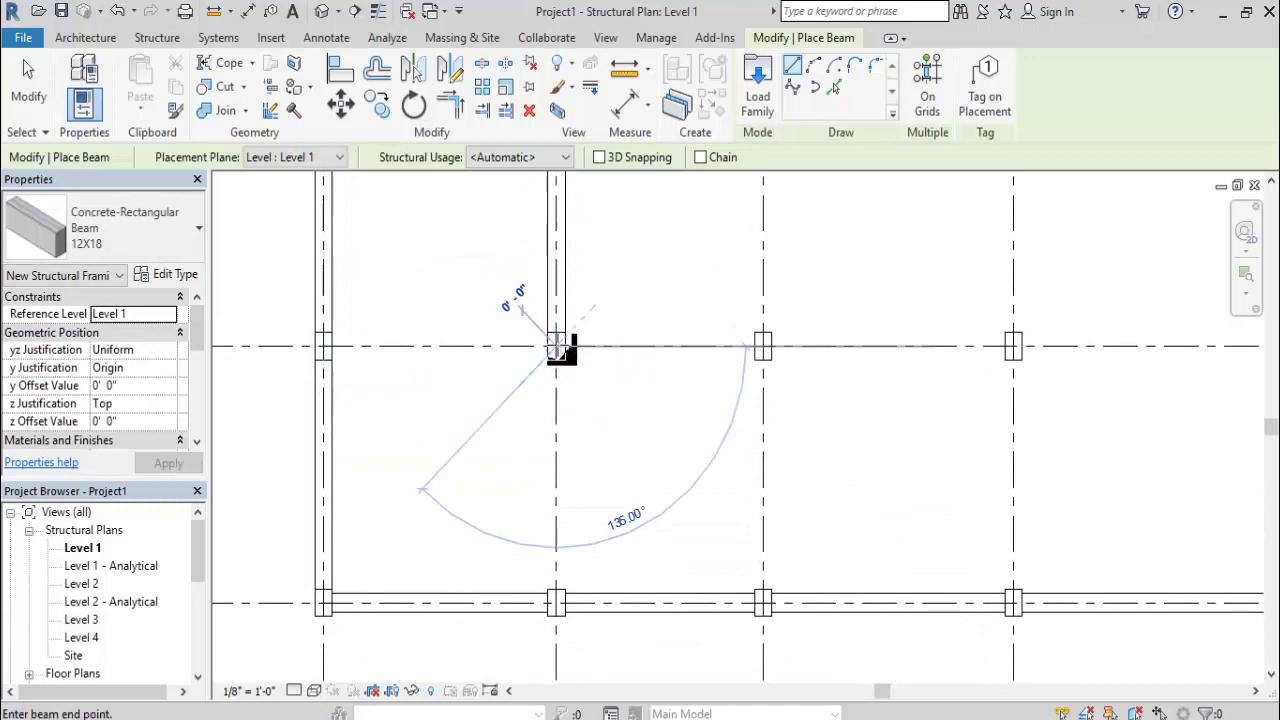
pyautogui.click(557, 603)
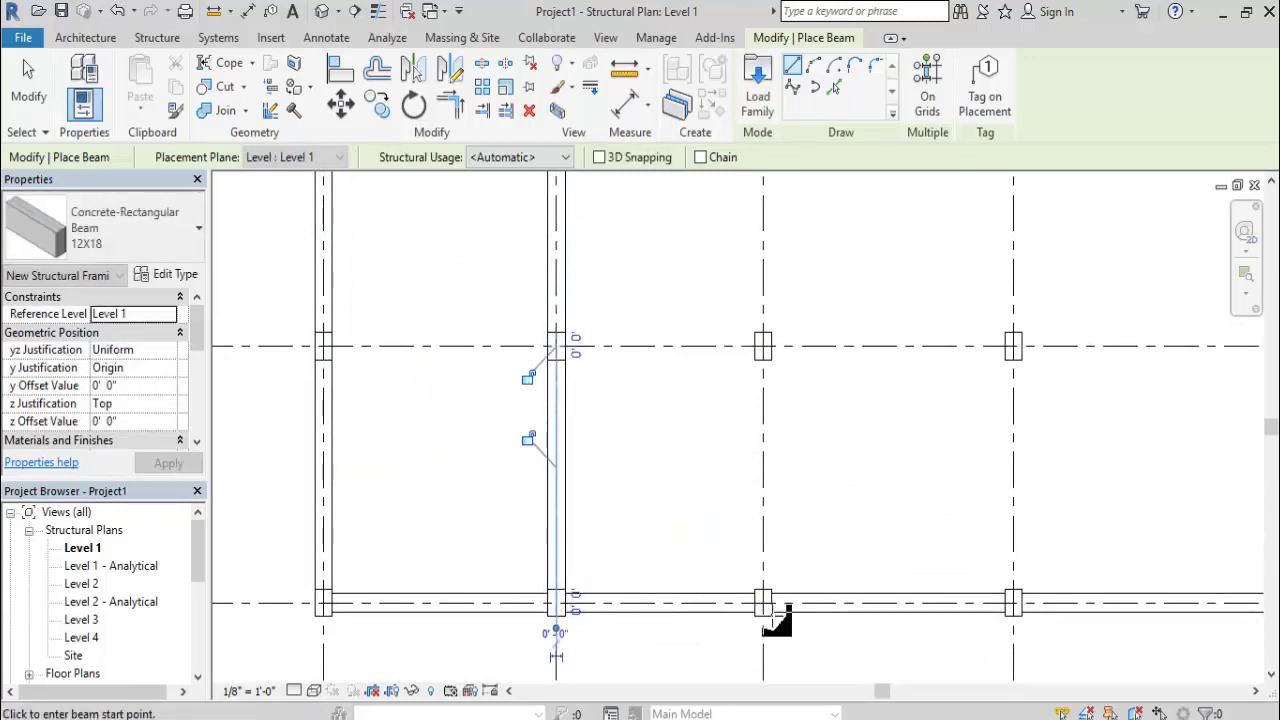
# Place vertical 12X18 beams on the middle and right column lines and in the next bay.
pyautogui.click(765, 603)
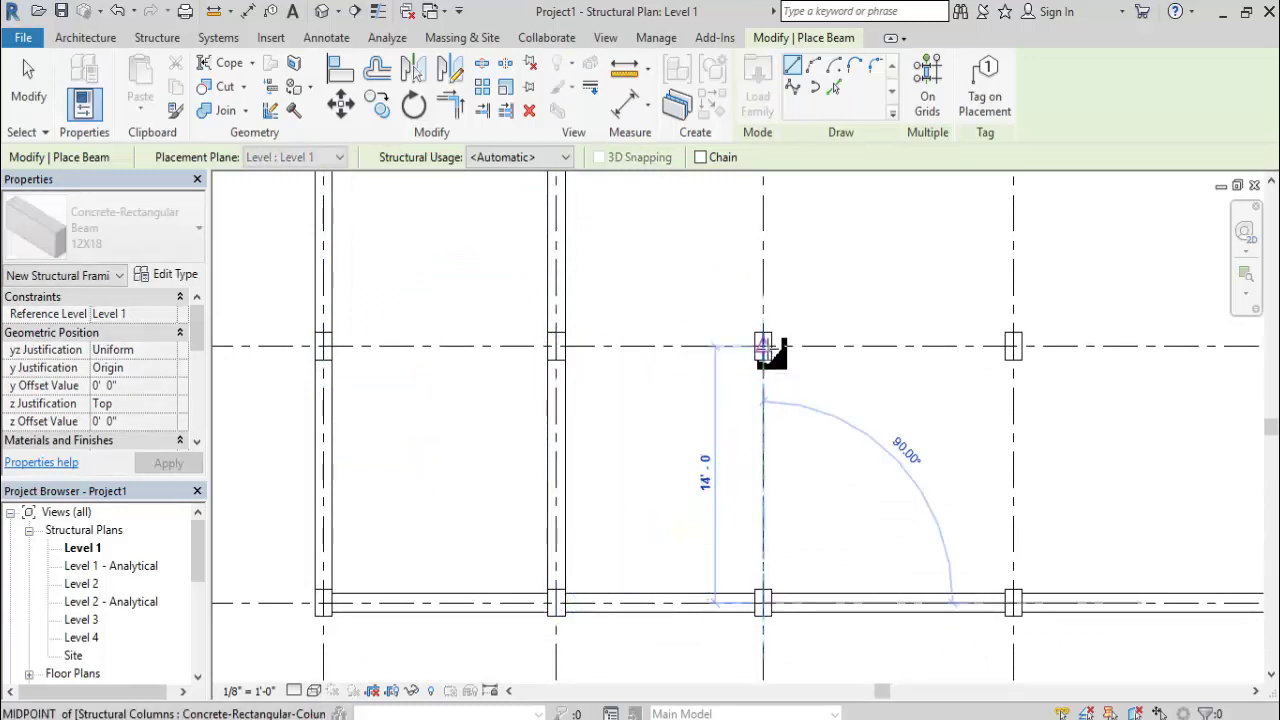
pyautogui.click(764, 348)
pyautogui.moveTo(781, 439); pyautogui.dragTo(753, 560, button='middle')
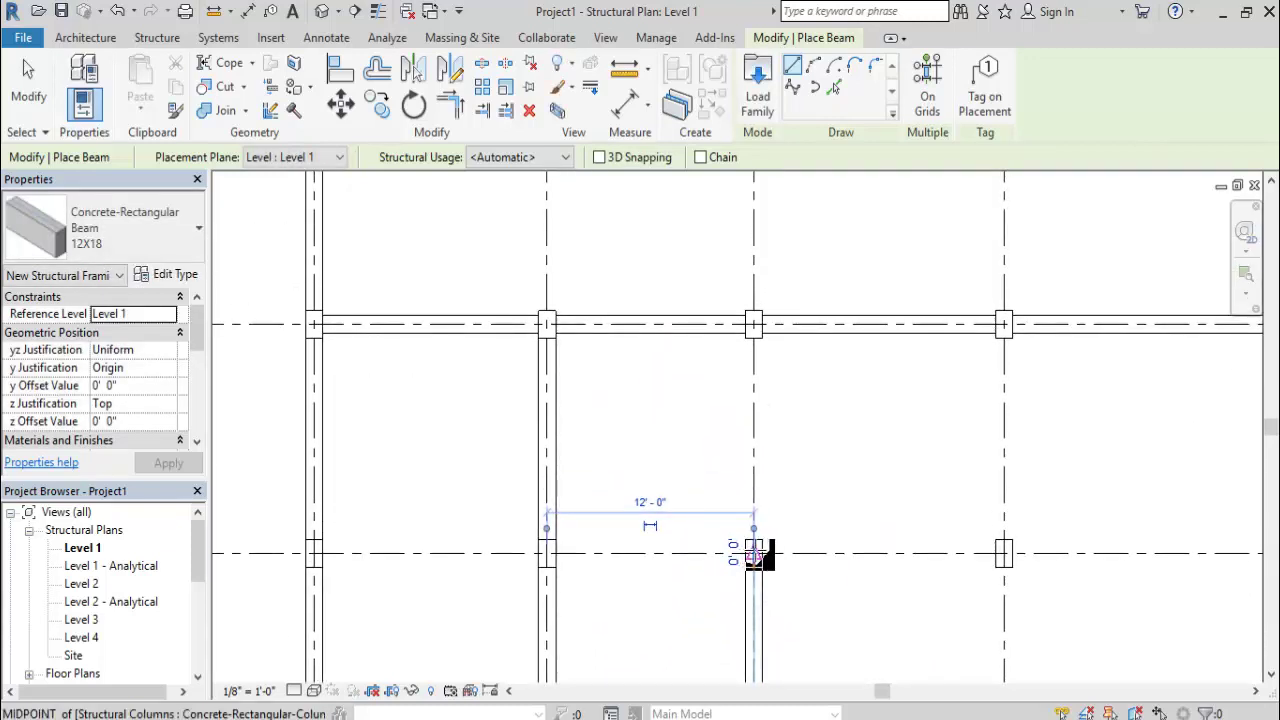
pyautogui.click(753, 553)
pyautogui.click(753, 325)
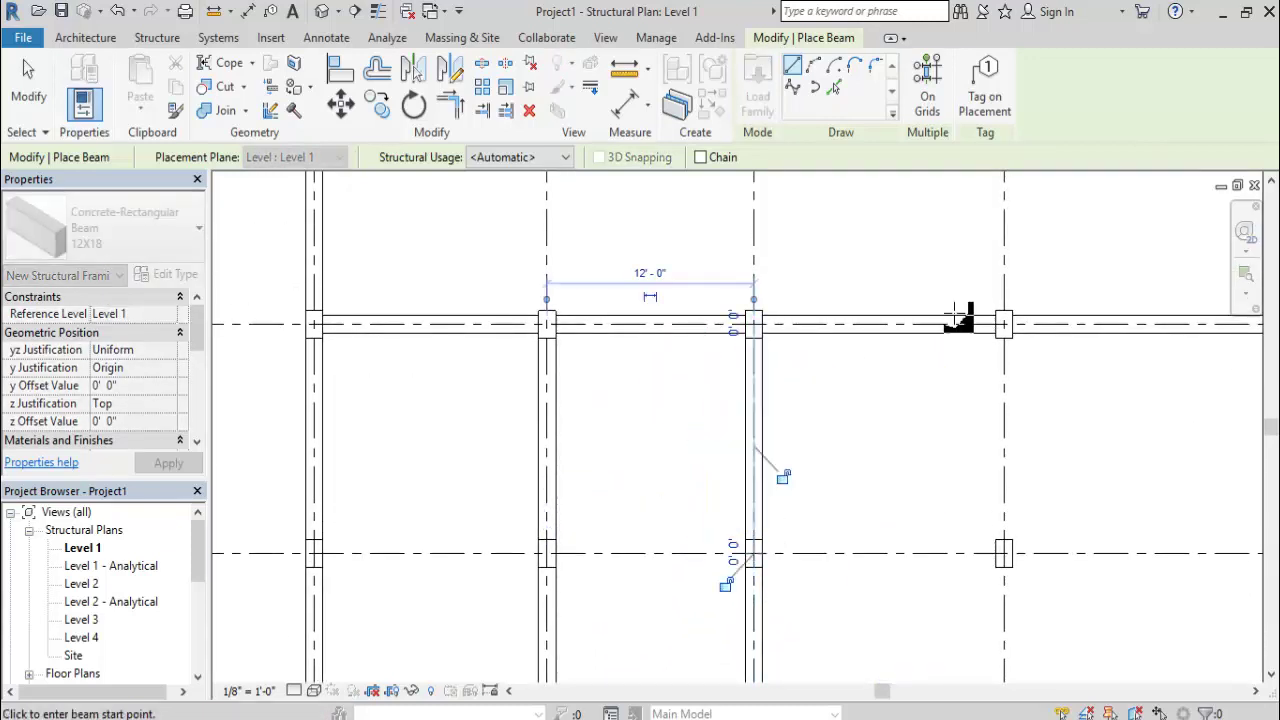
pyautogui.click(1004, 325)
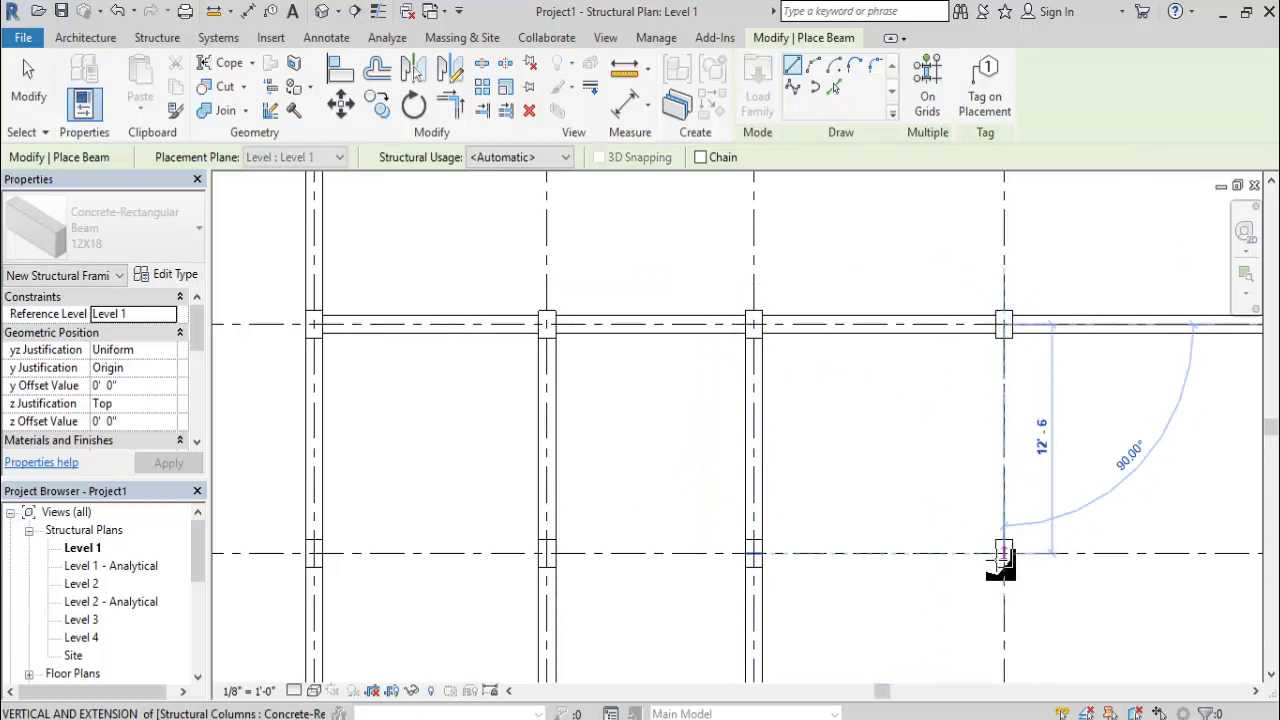
pyautogui.click(1004, 553)
pyautogui.moveTo(1012, 548); pyautogui.dragTo(908, 258, button='middle')
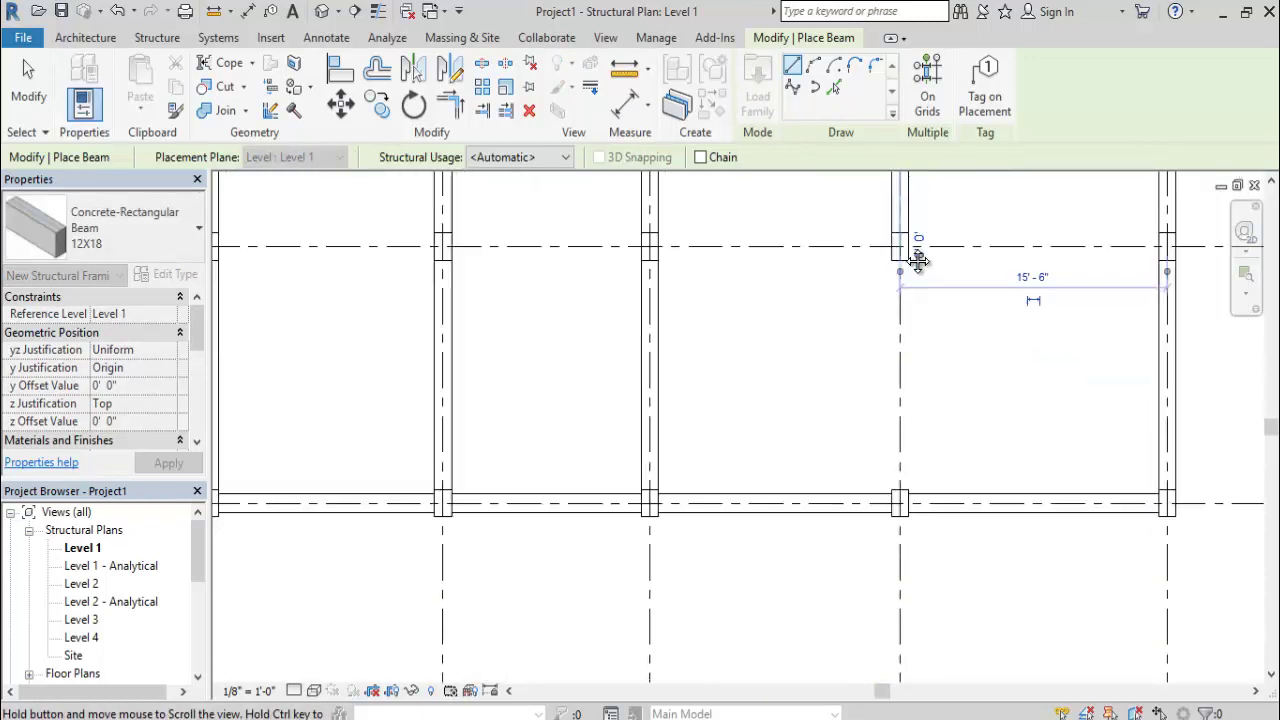
pyautogui.click(900, 248)
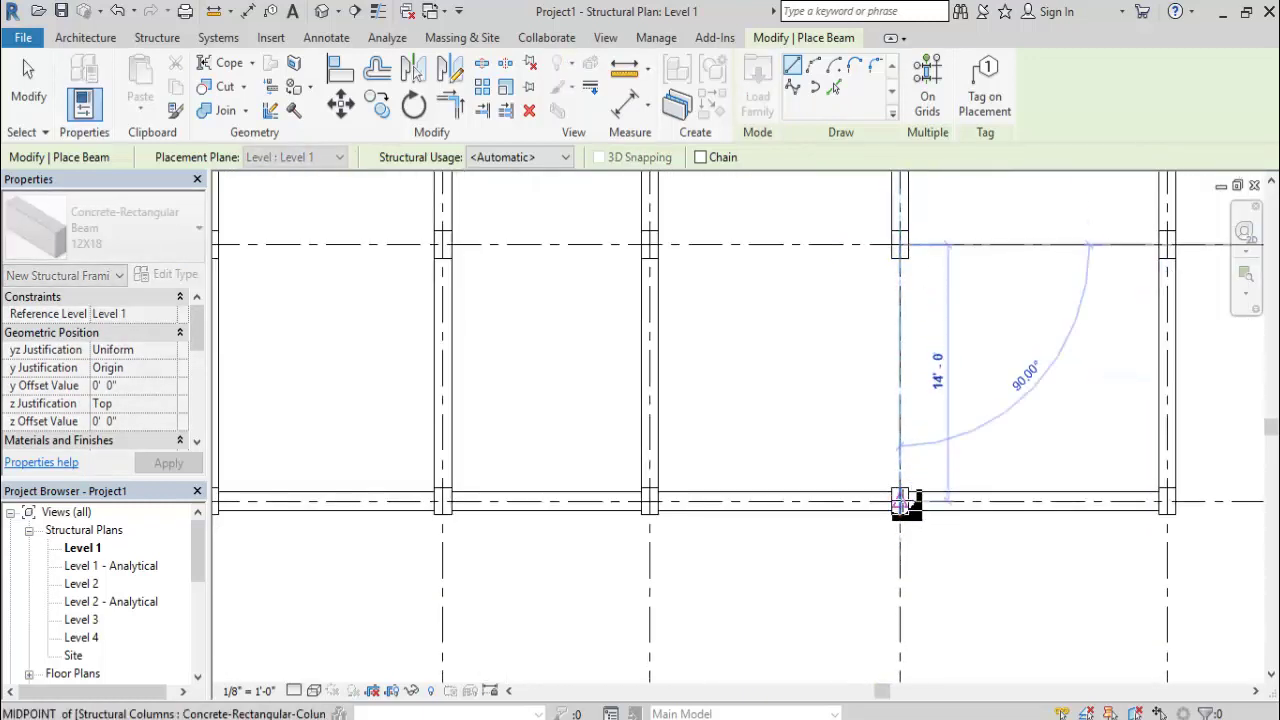
pyautogui.click(902, 505)
pyautogui.scroll(-3, 903, 505)
pyautogui.scroll(-2, 903, 505)
# Add north–south beams between column rows, including one on grid D.
pyautogui.moveTo(900, 400); pyautogui.dragTo(886, 457, button='middle')
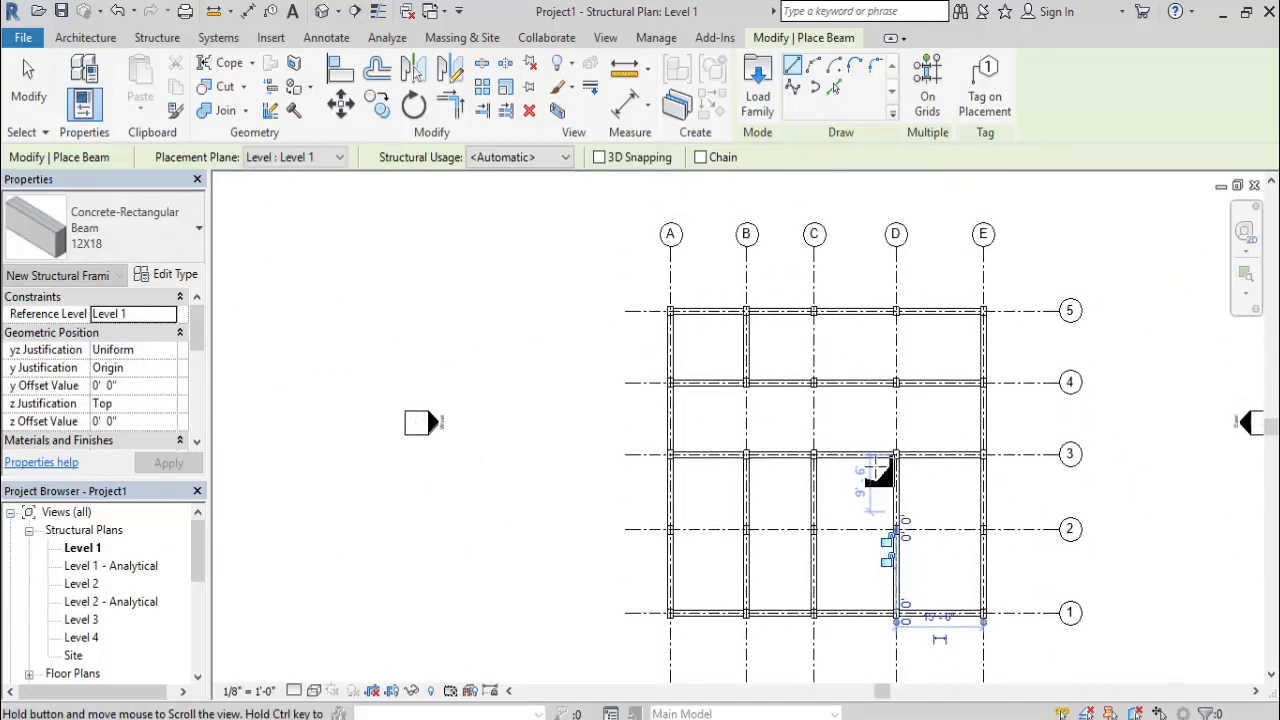
pyautogui.scroll(3, 760, 390)
pyautogui.click(757, 365)
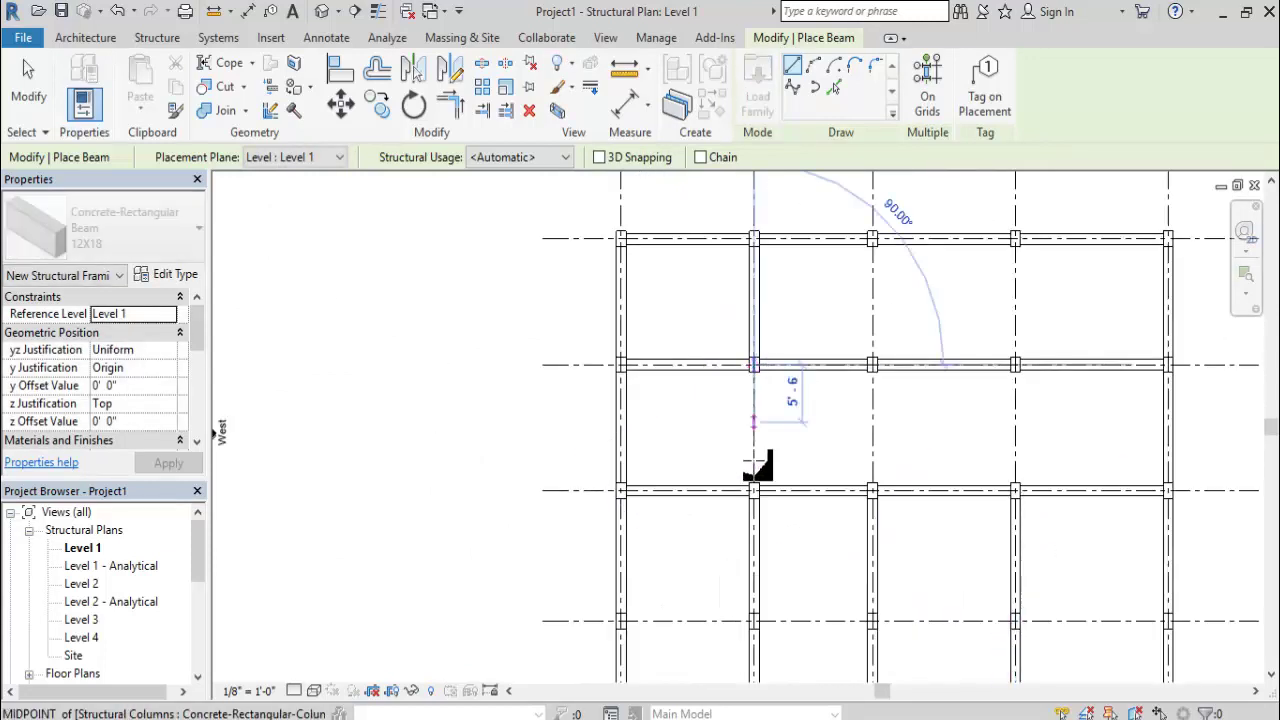
pyautogui.click(791, 492)
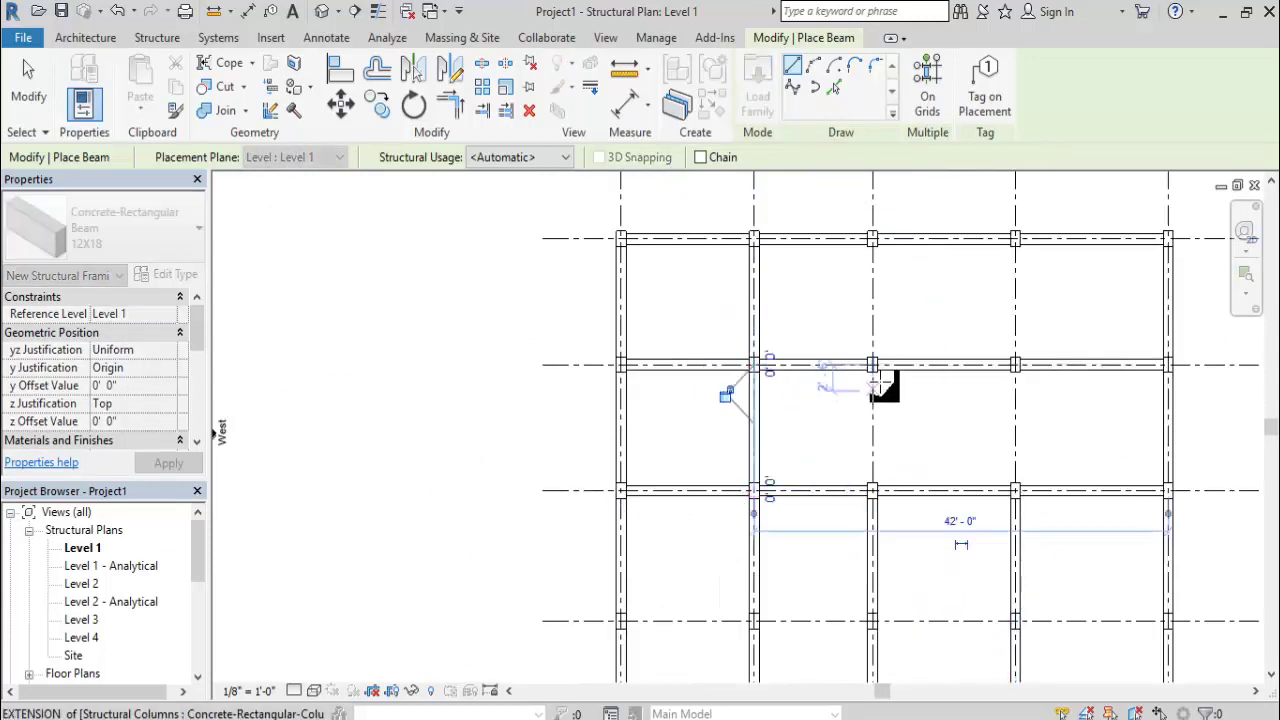
pyautogui.click(873, 490)
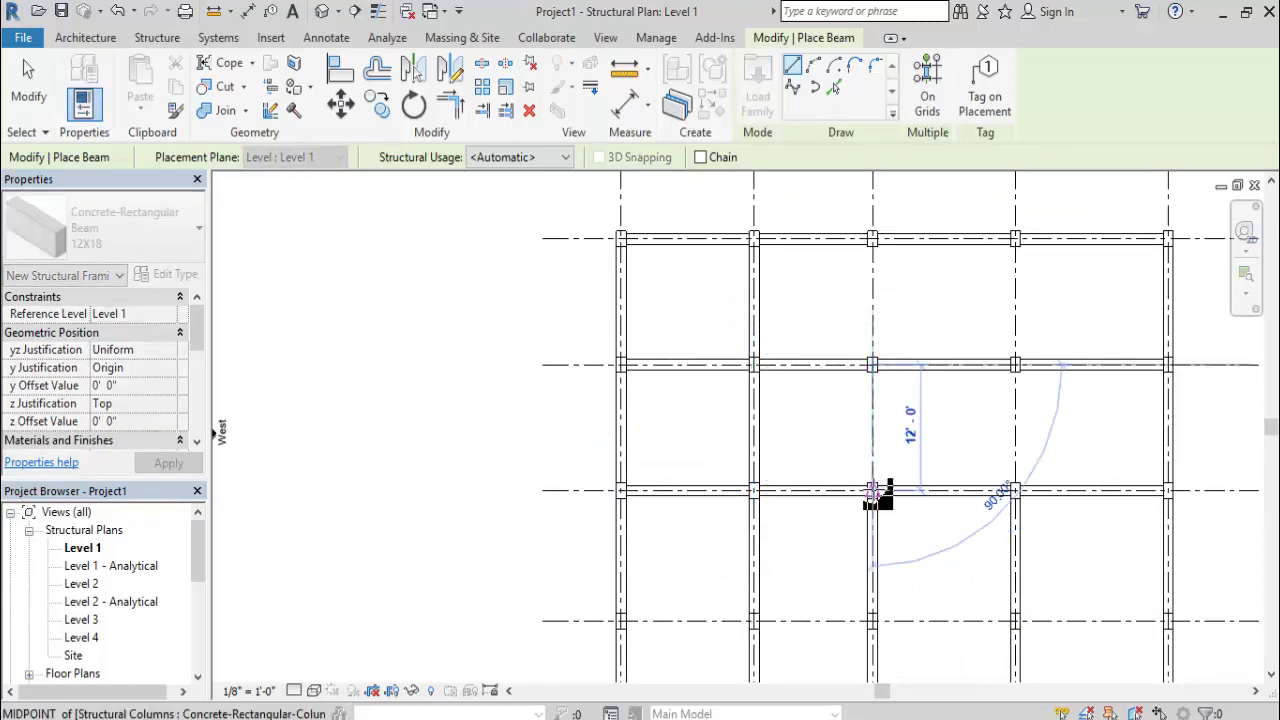
pyautogui.click(873, 490)
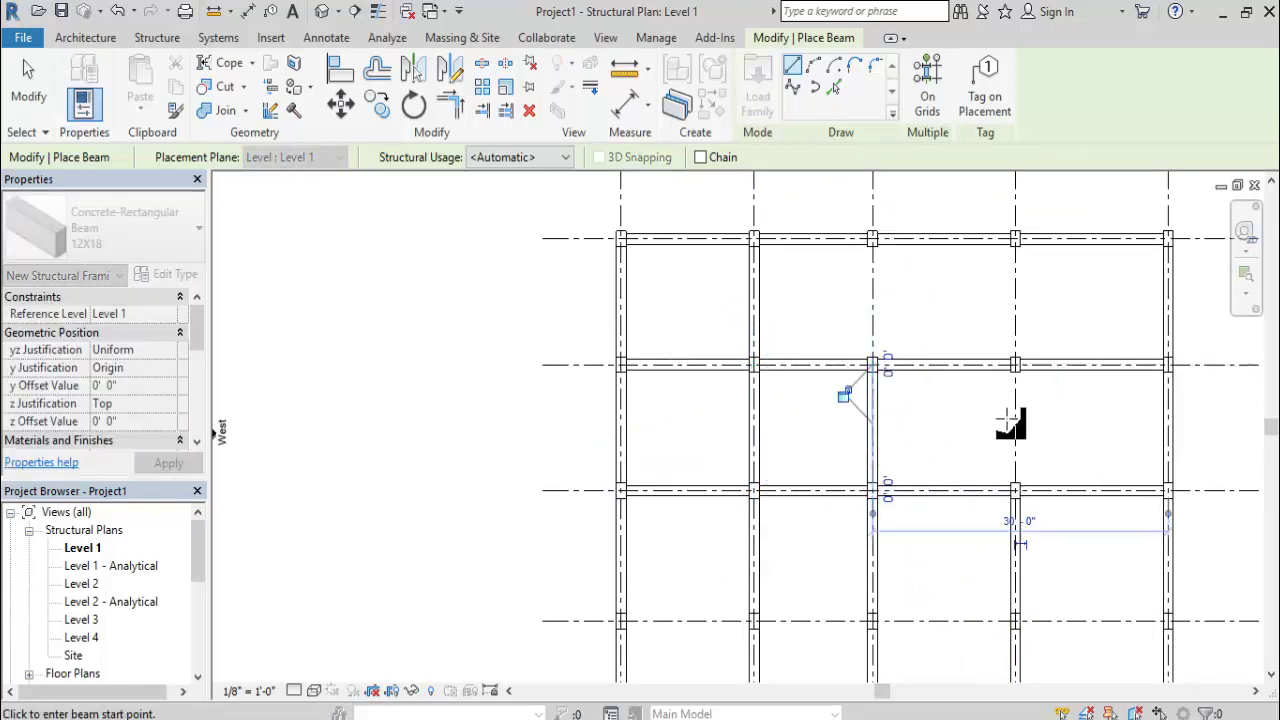
pyautogui.click(1015, 365)
pyautogui.click(1015, 490)
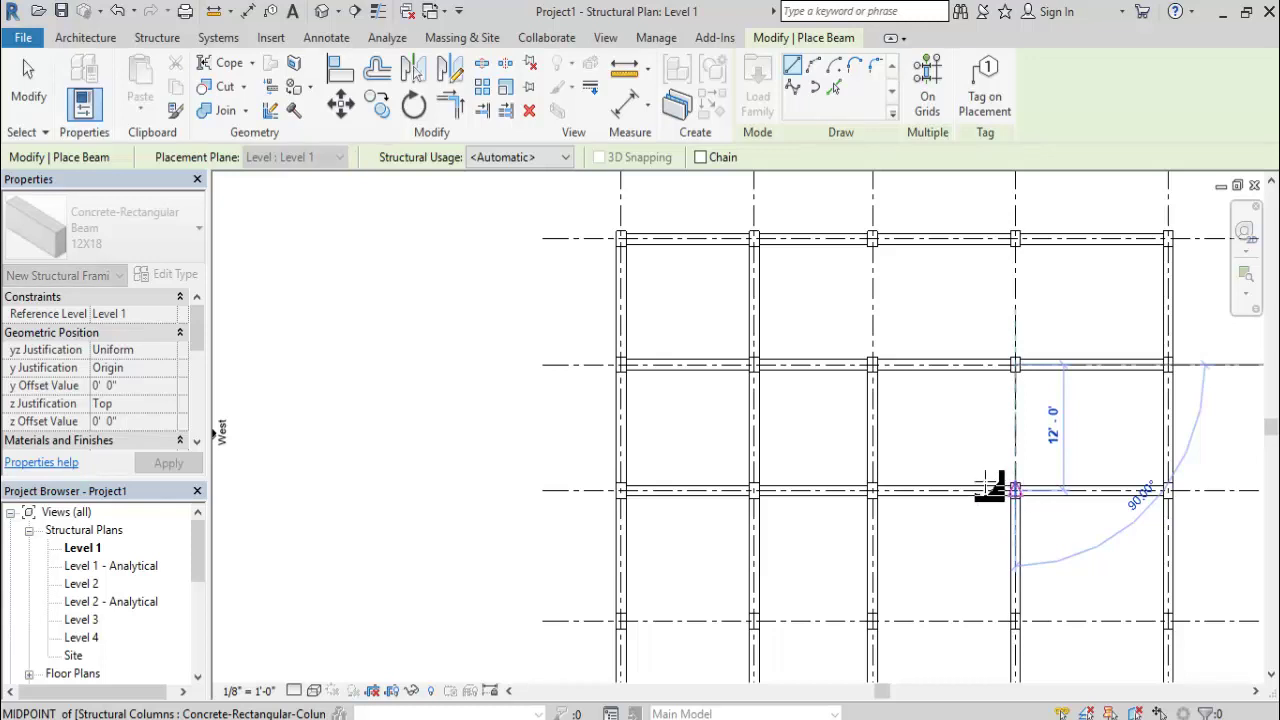
pyautogui.click(990, 480)
# Place the upper north–south beams on grid D and grid C.
pyautogui.moveTo(975, 382); pyautogui.dragTo(930, 508, button='middle')
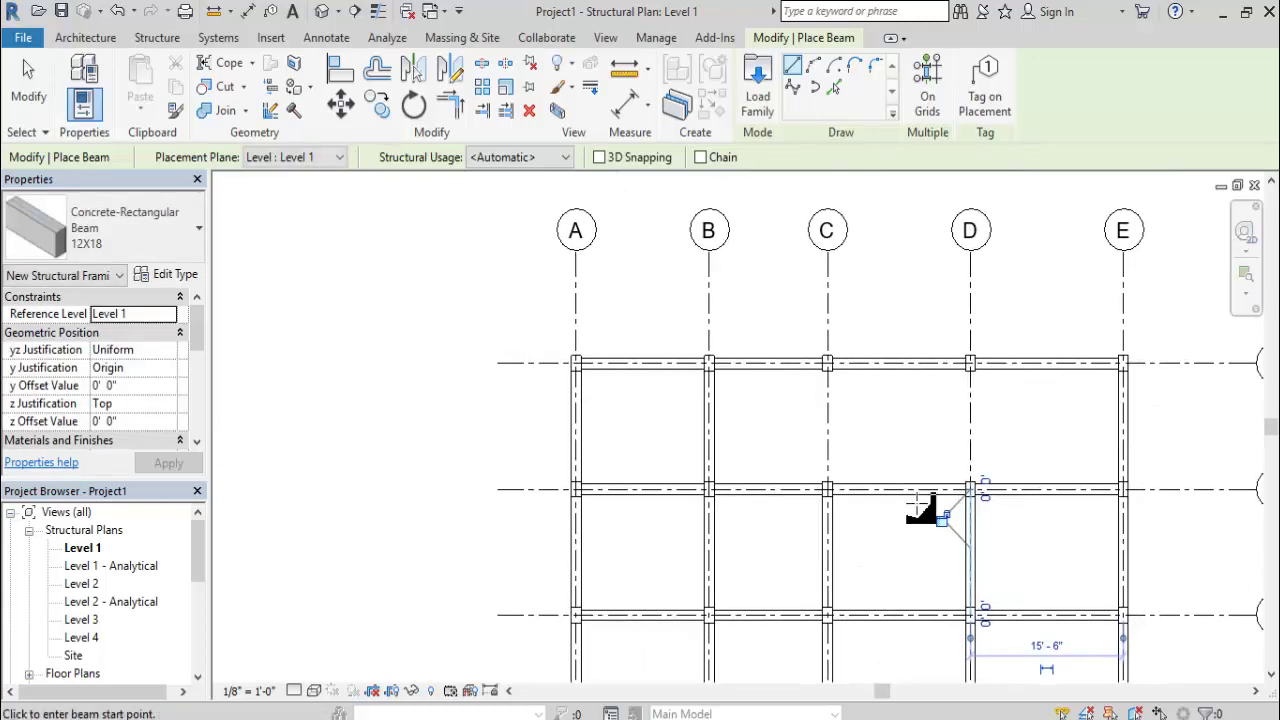
pyautogui.click(970, 363)
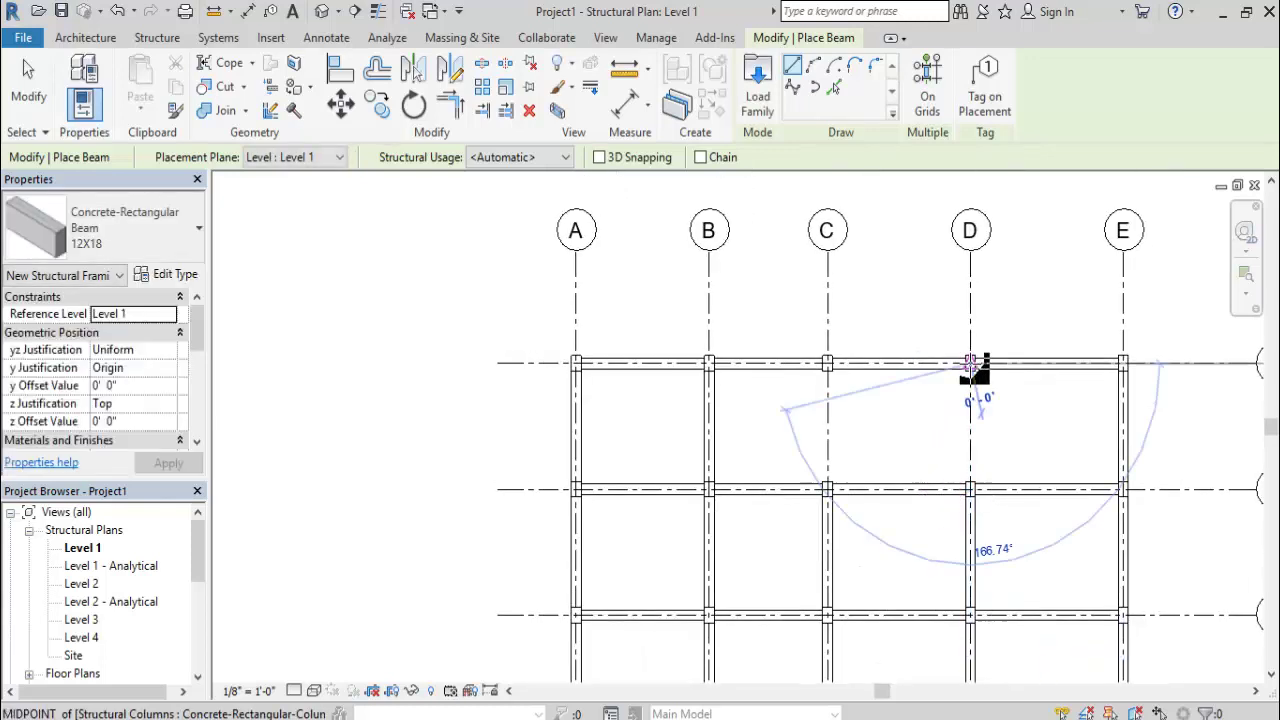
pyautogui.click(970, 490)
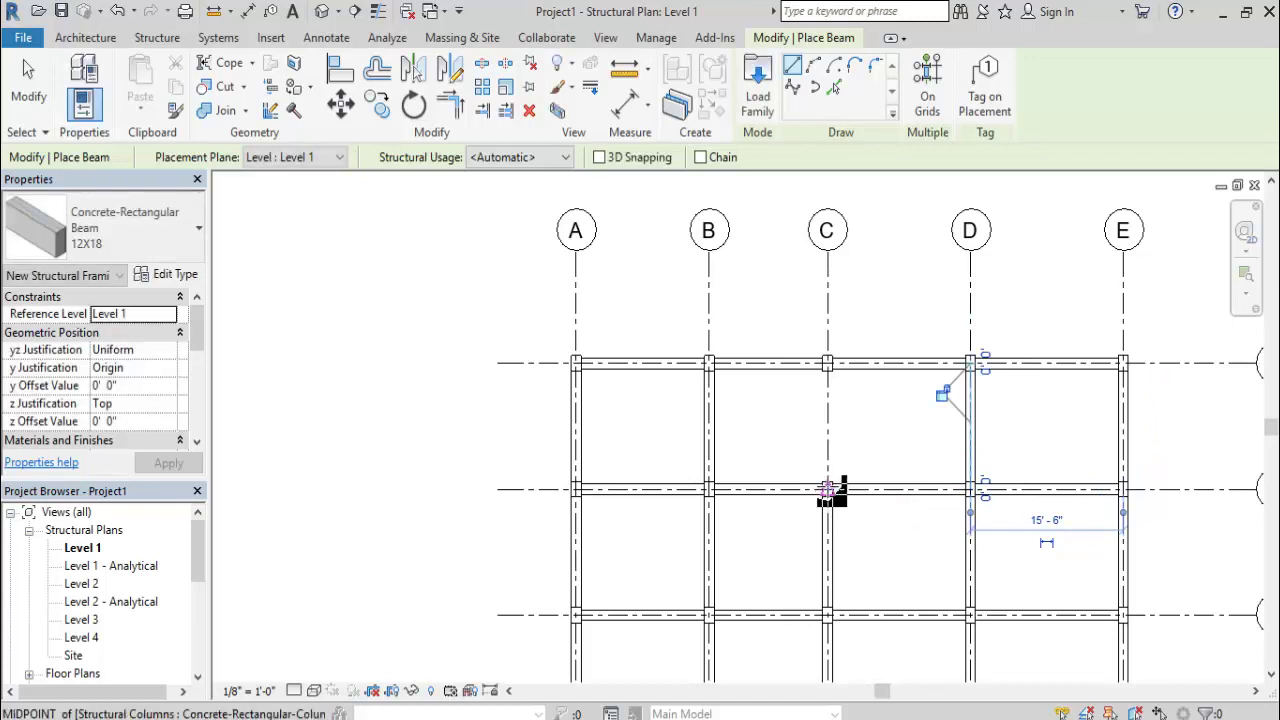
pyautogui.click(828, 490)
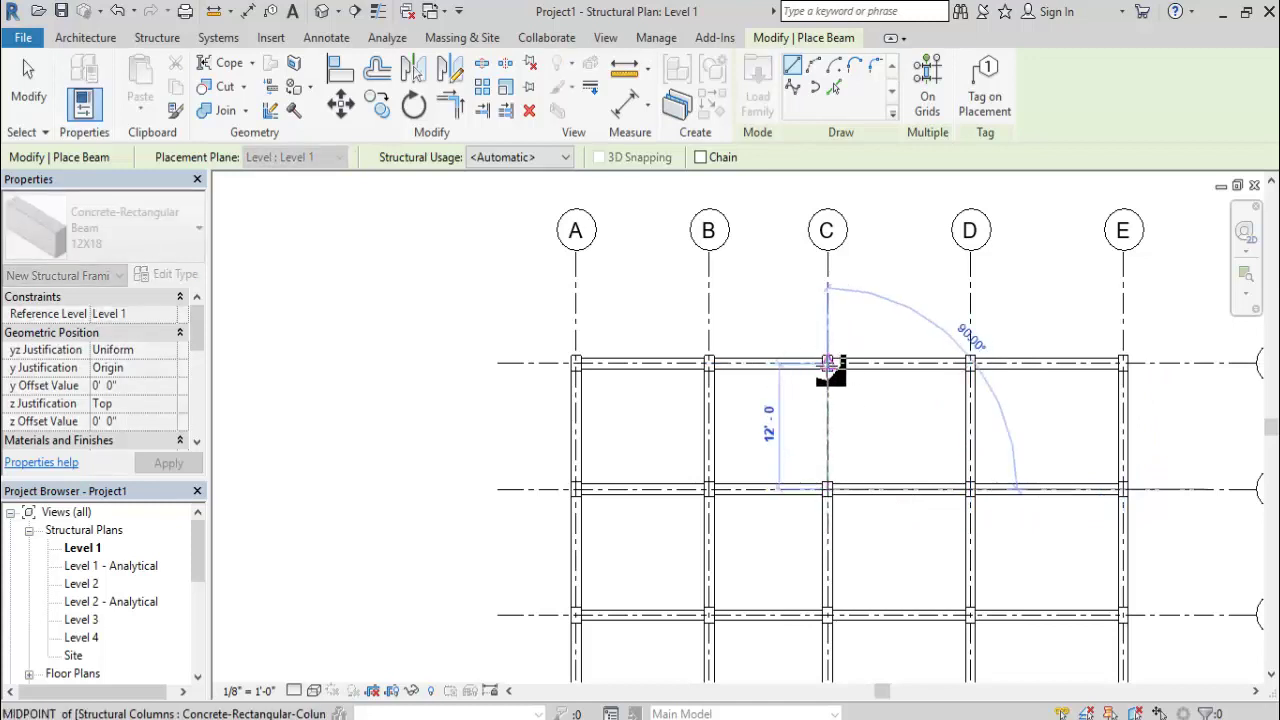
pyautogui.click(828, 363)
pyautogui.rightClick(380, 307)
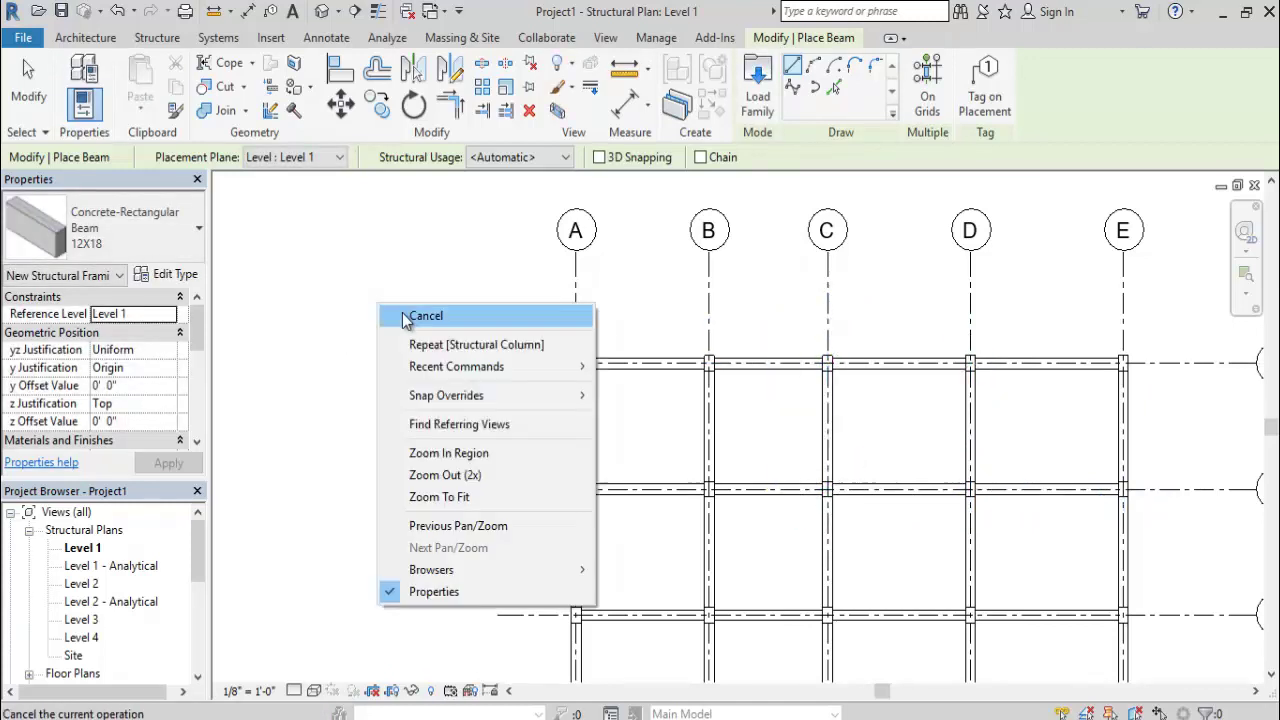
# Cancel the current beam placement and zoom out over the grid.
pyautogui.click(405, 318)
pyautogui.scroll(-1, 491, 403)
pyautogui.scroll(-2, 471, 343)
pyautogui.scroll(-1, 540, 513)
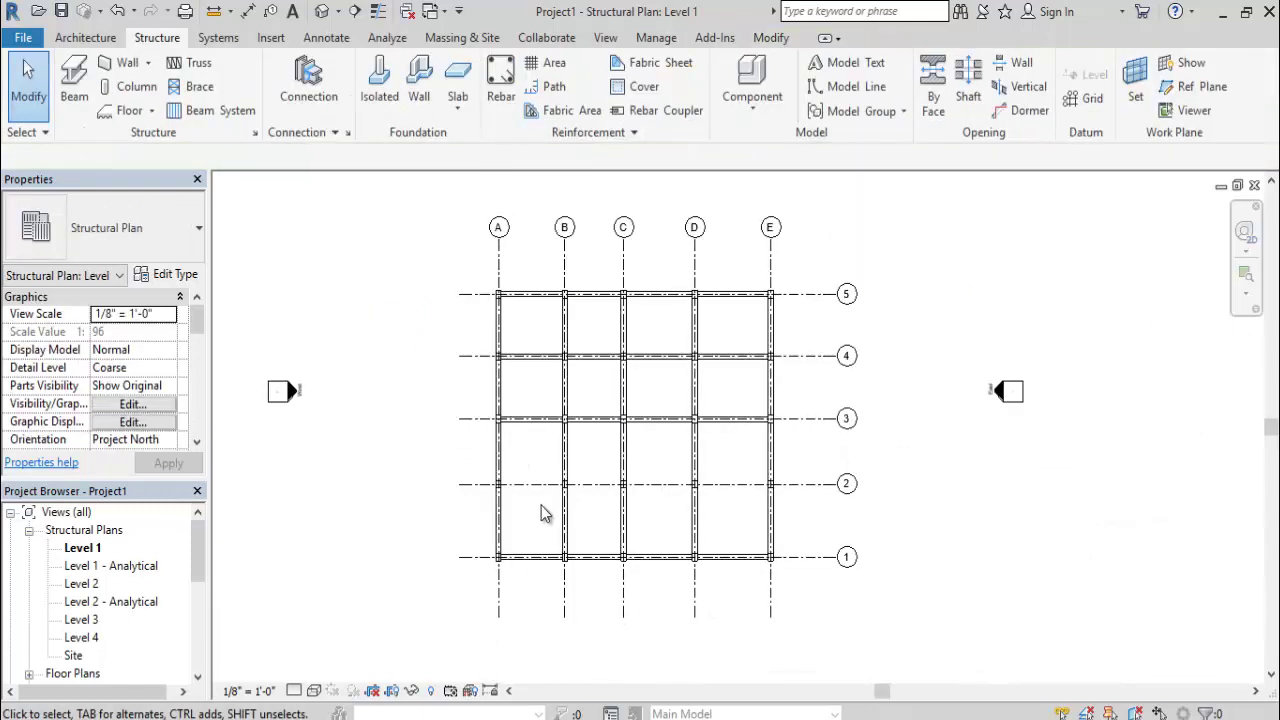
pyautogui.scroll(2, 547, 524)
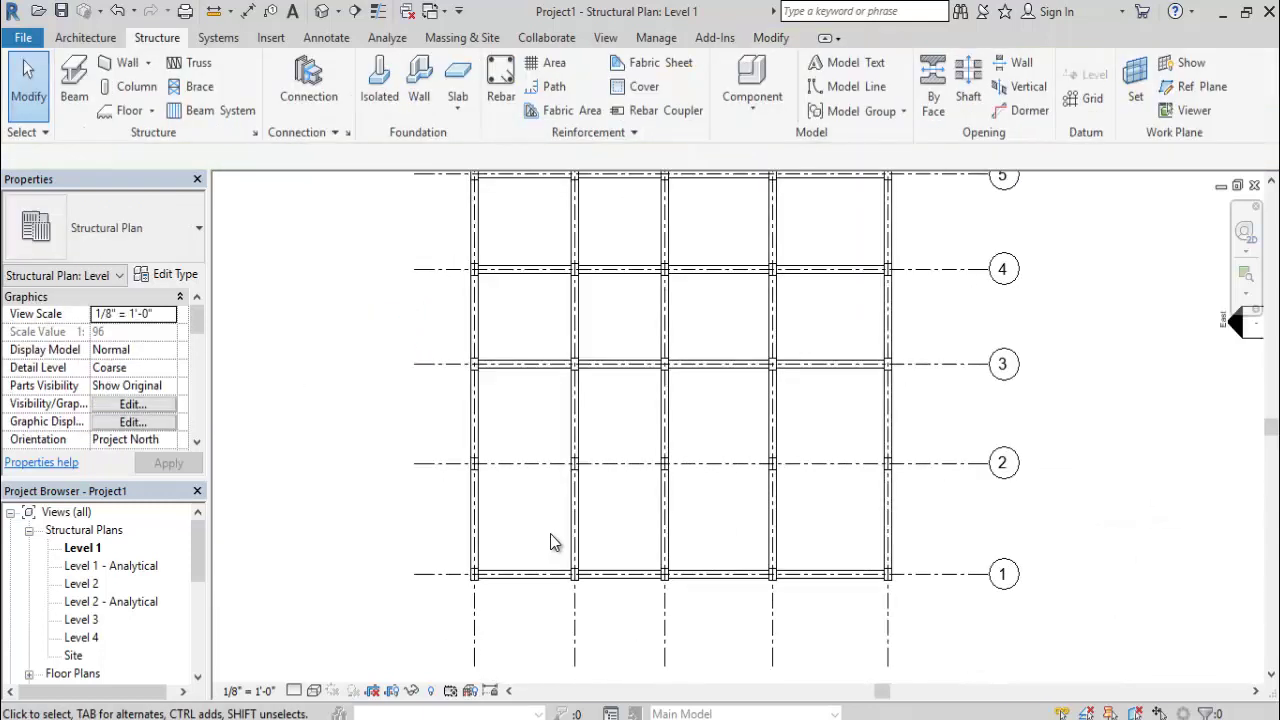
# Place 12X18 beams along grid 2 from grid A to grid E, then cancel placement.
pyautogui.click(75, 85)
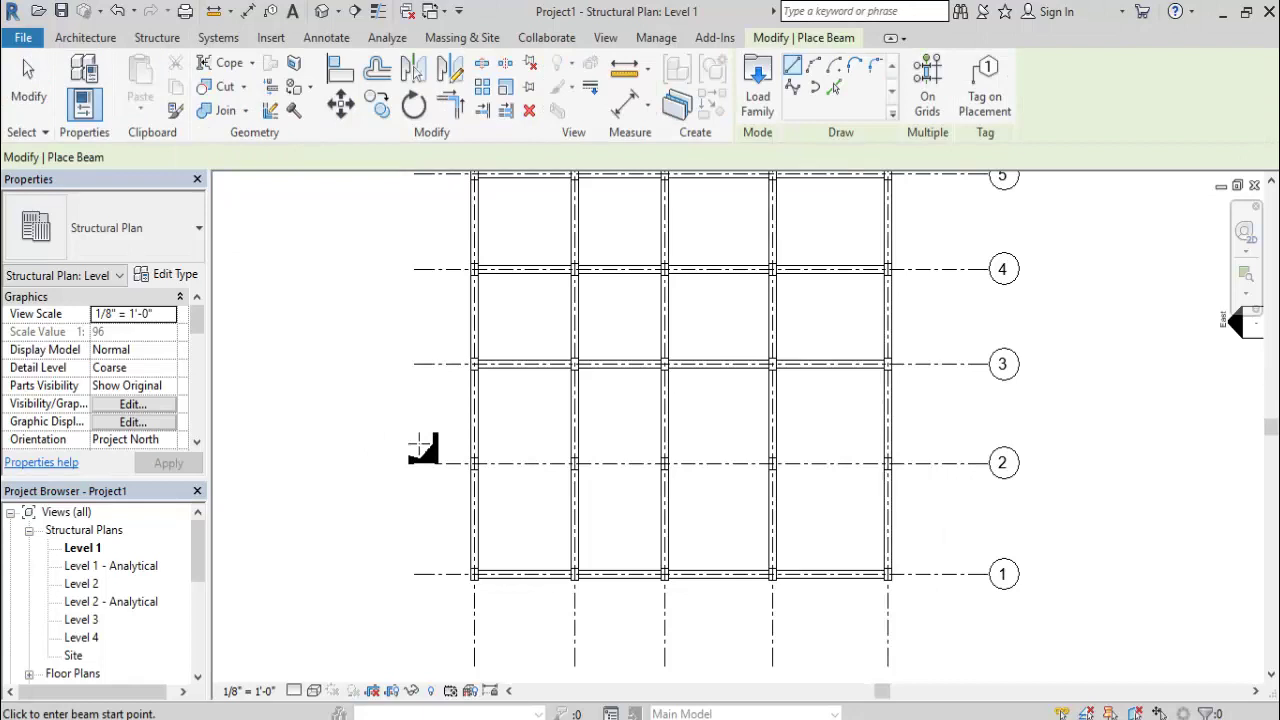
pyautogui.click(475, 463)
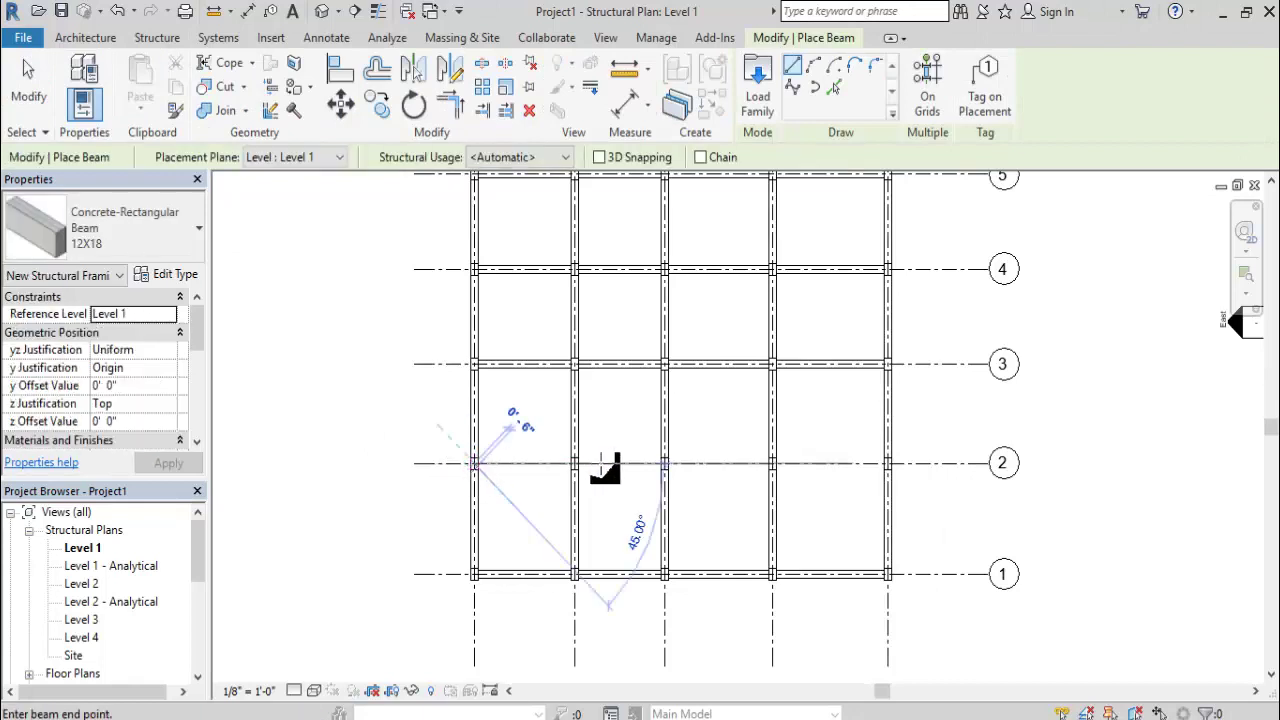
pyautogui.click(575, 463)
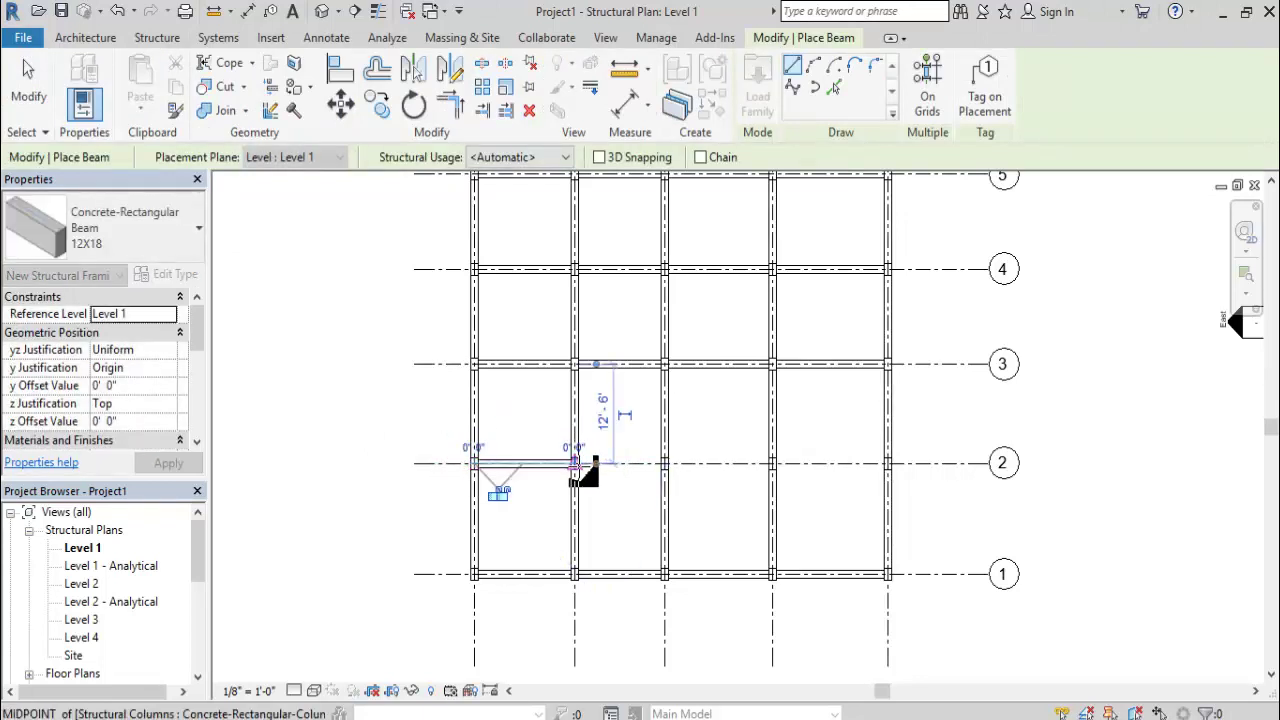
pyautogui.click(665, 463)
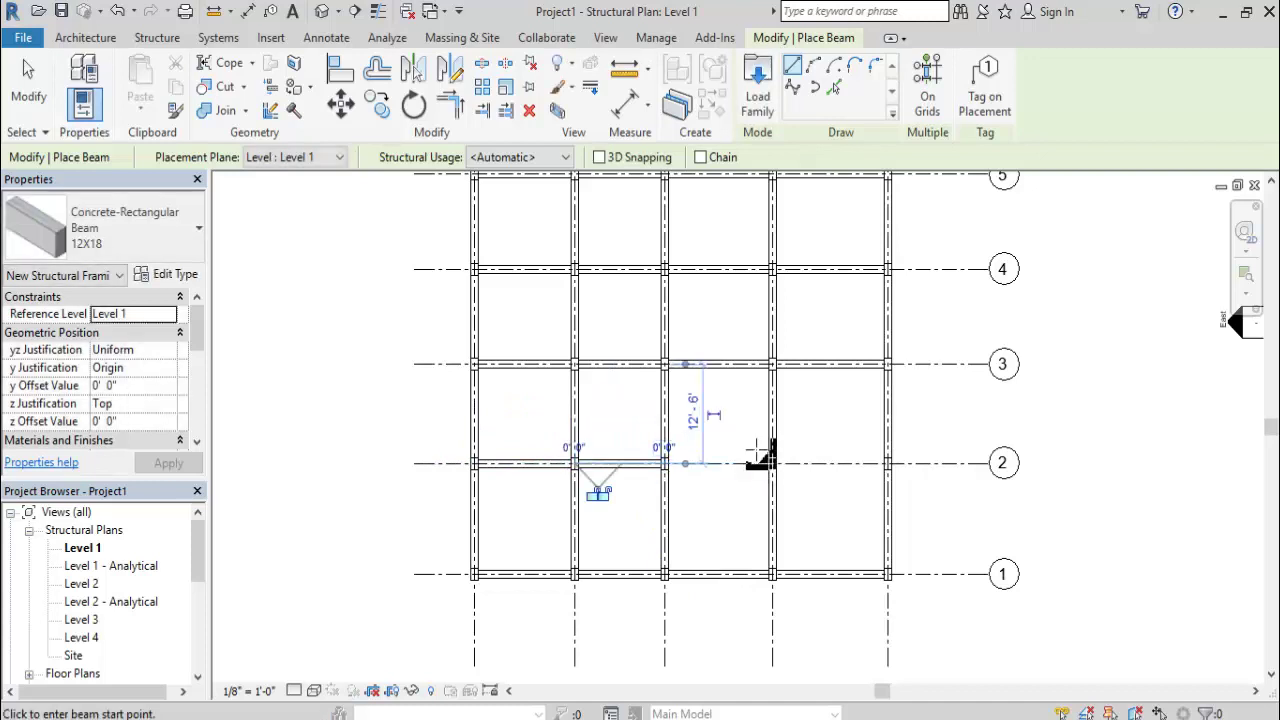
pyautogui.click(665, 463)
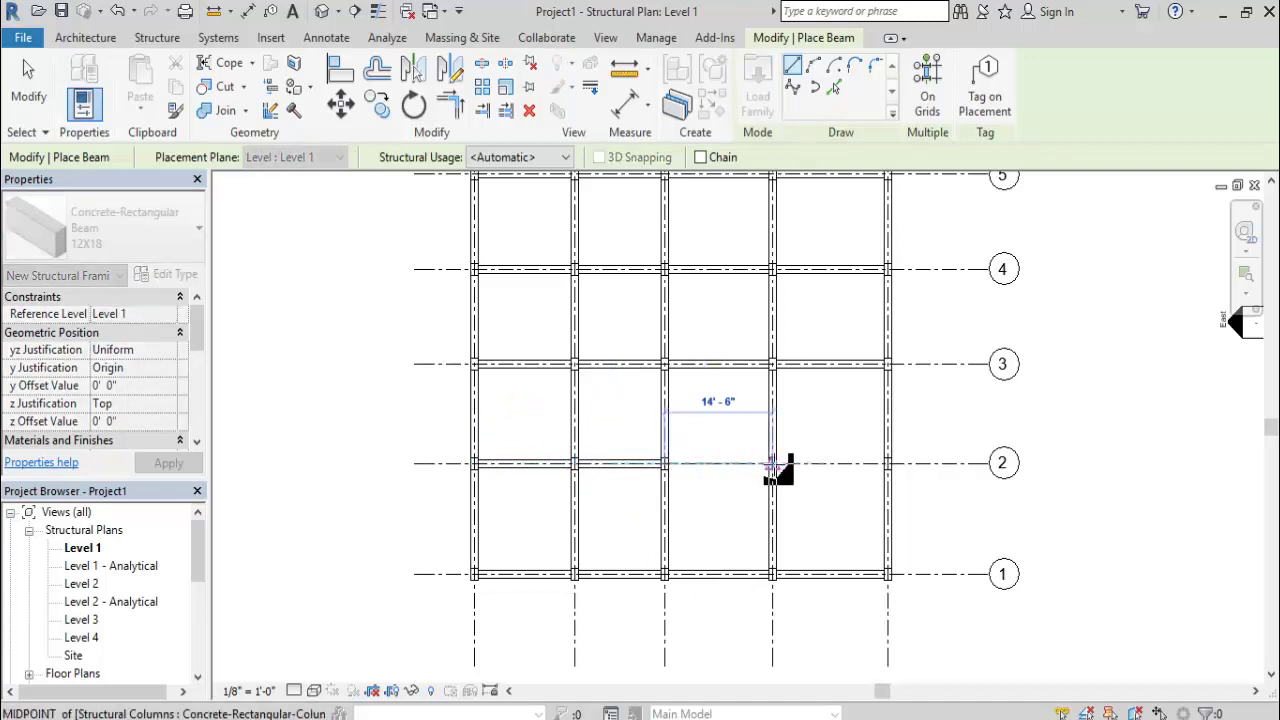
pyautogui.click(772, 463)
pyautogui.click(772, 463)
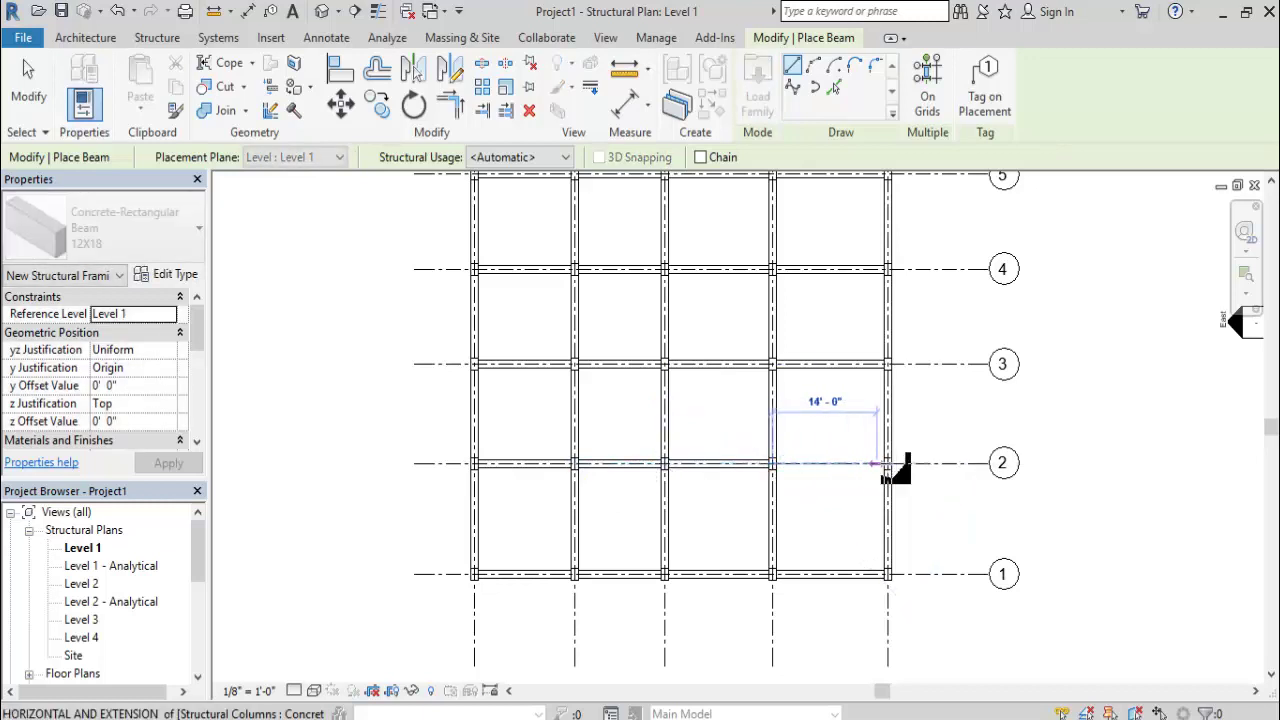
pyautogui.click(888, 463)
pyautogui.rightClick(370, 352)
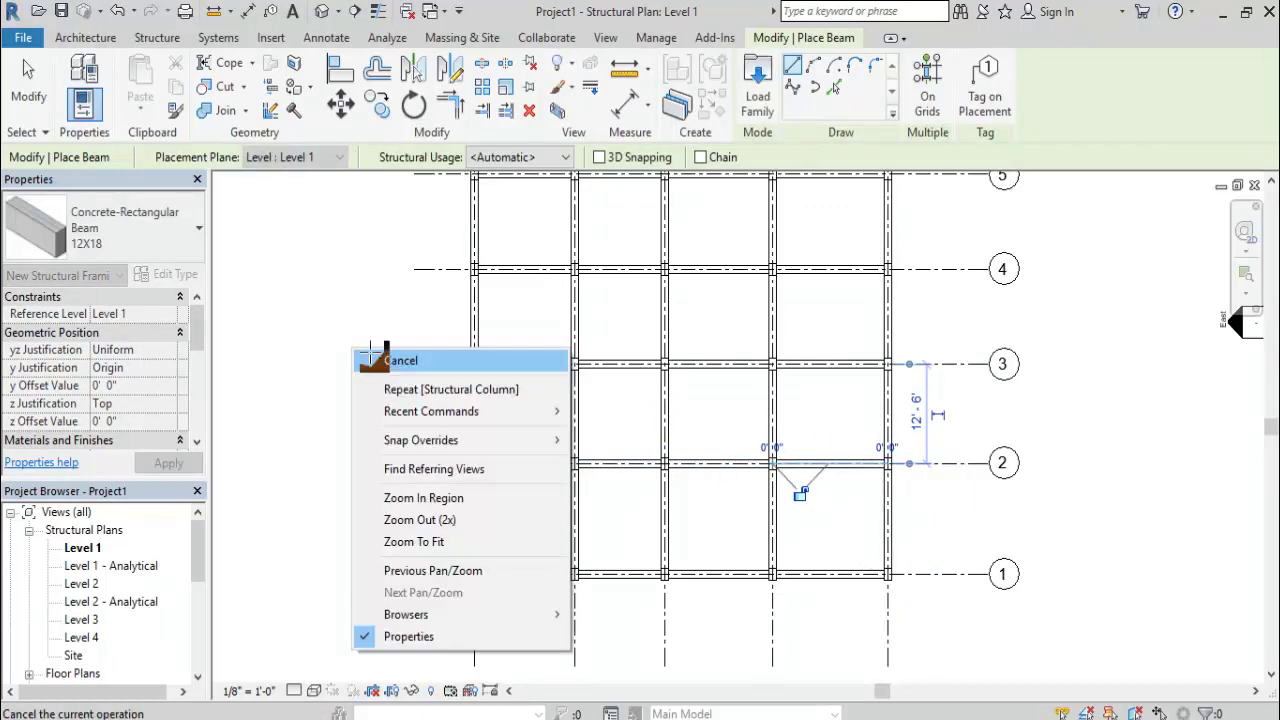
pyautogui.click(380, 360)
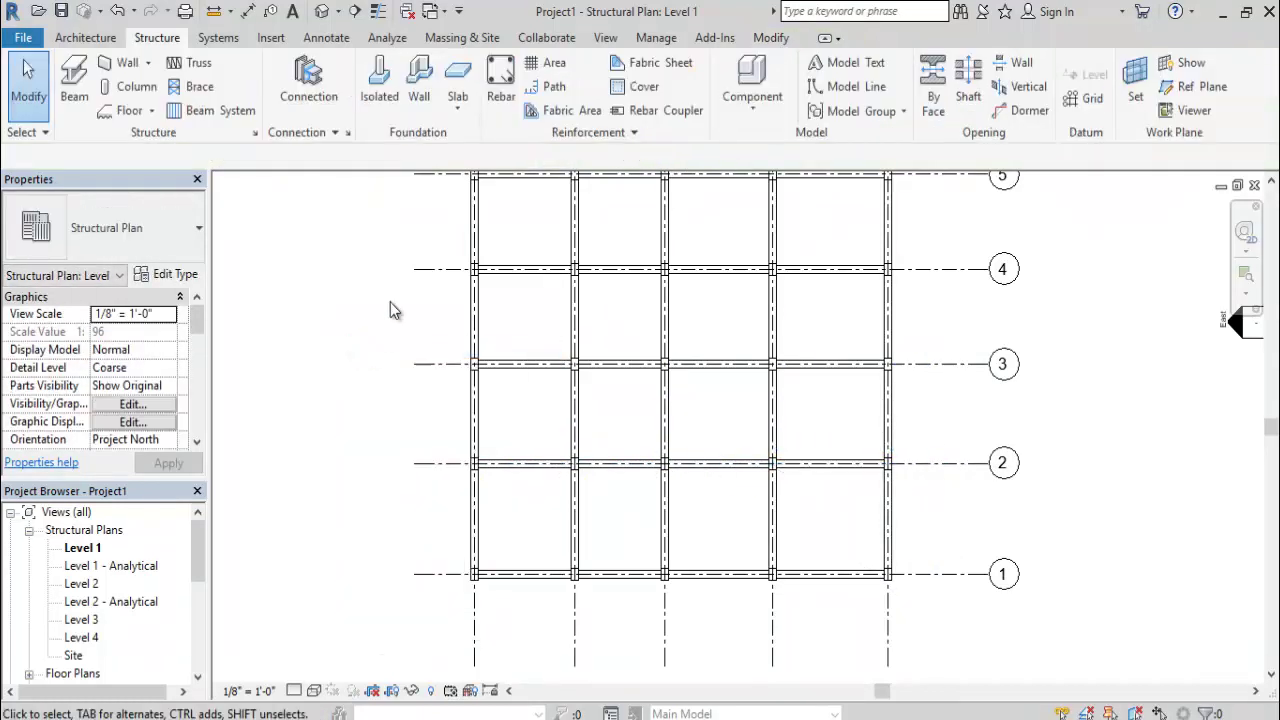
pyautogui.click(322, 11)
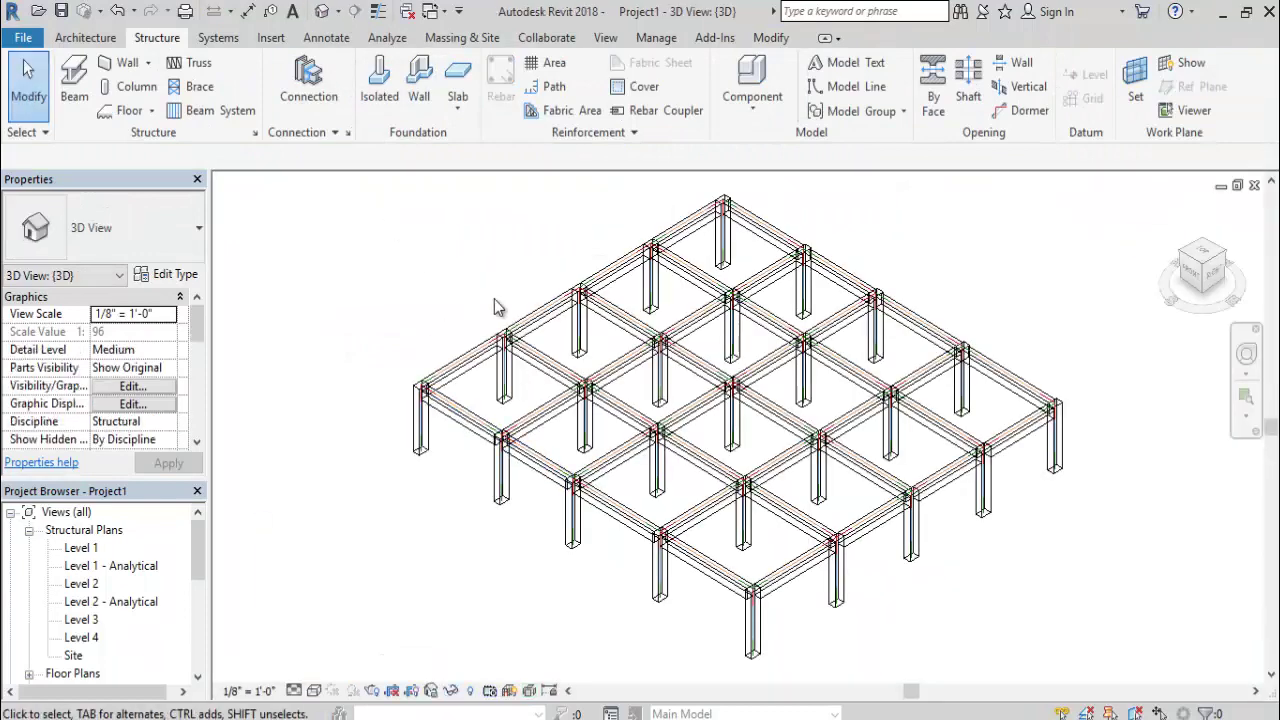
pyautogui.scroll(5, 975, 402)
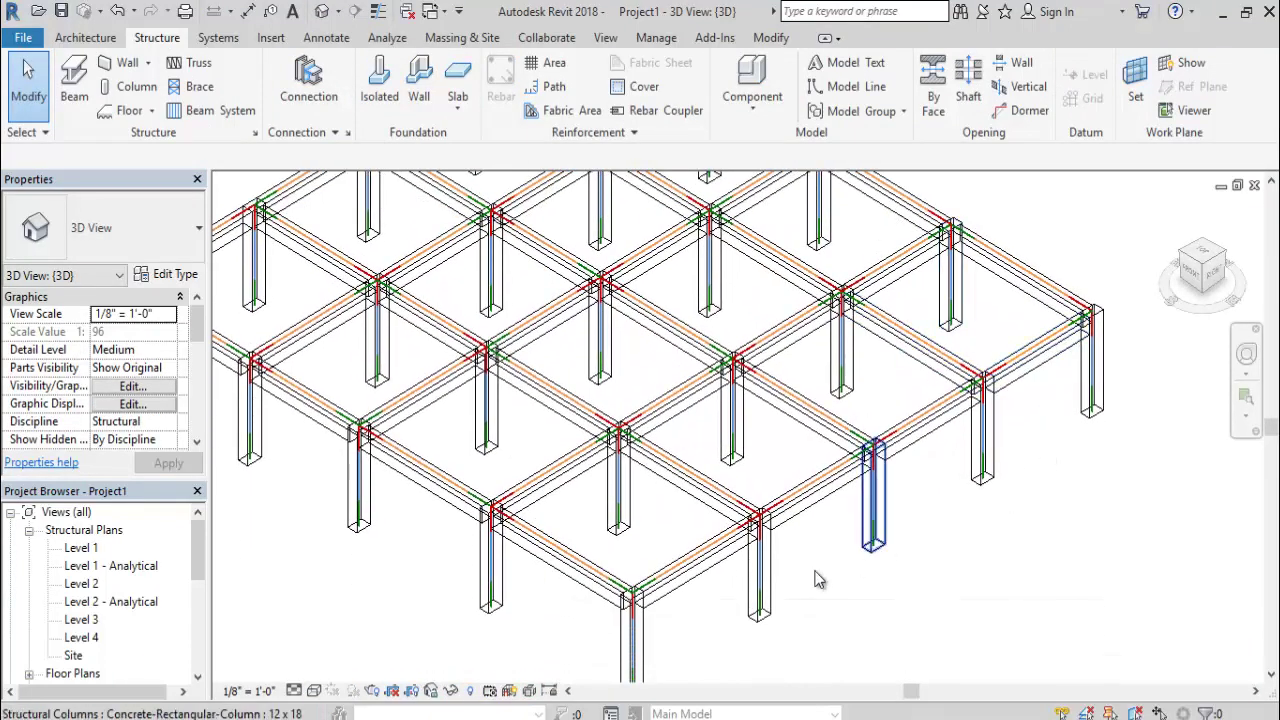
pyautogui.click(313, 695)
pyautogui.click(400, 563)
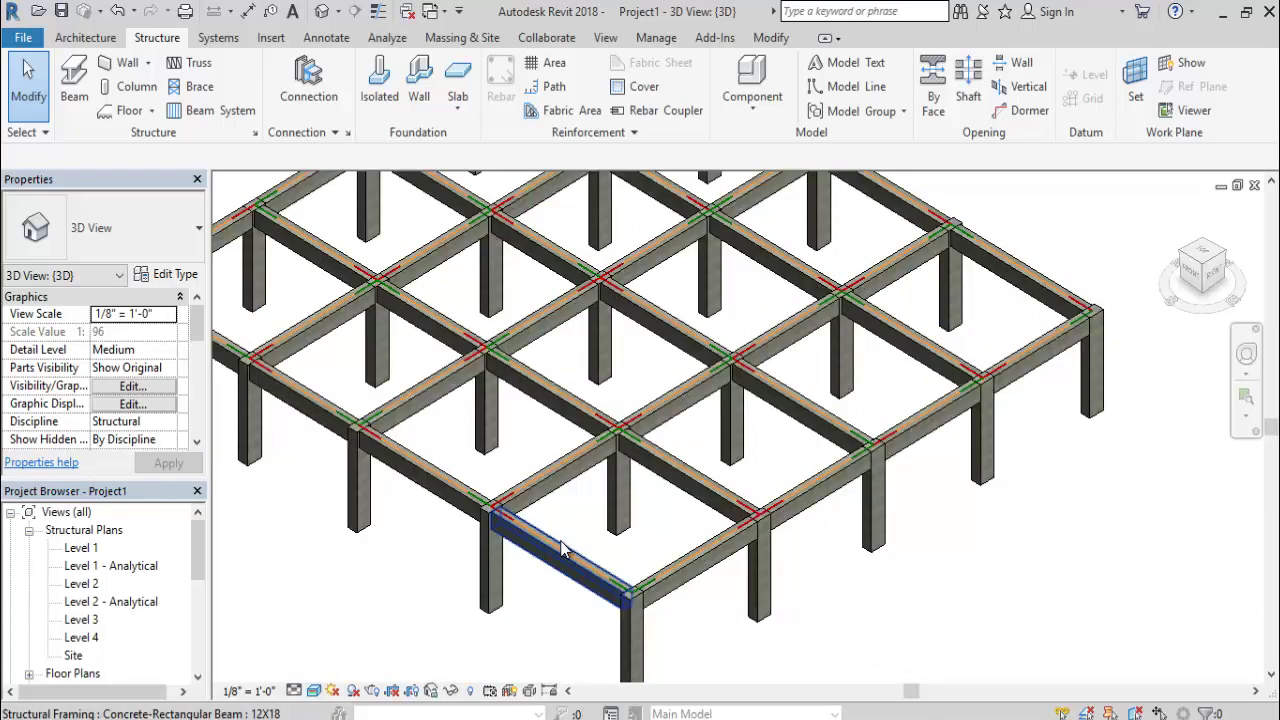
pyautogui.scroll(-2, 571, 526)
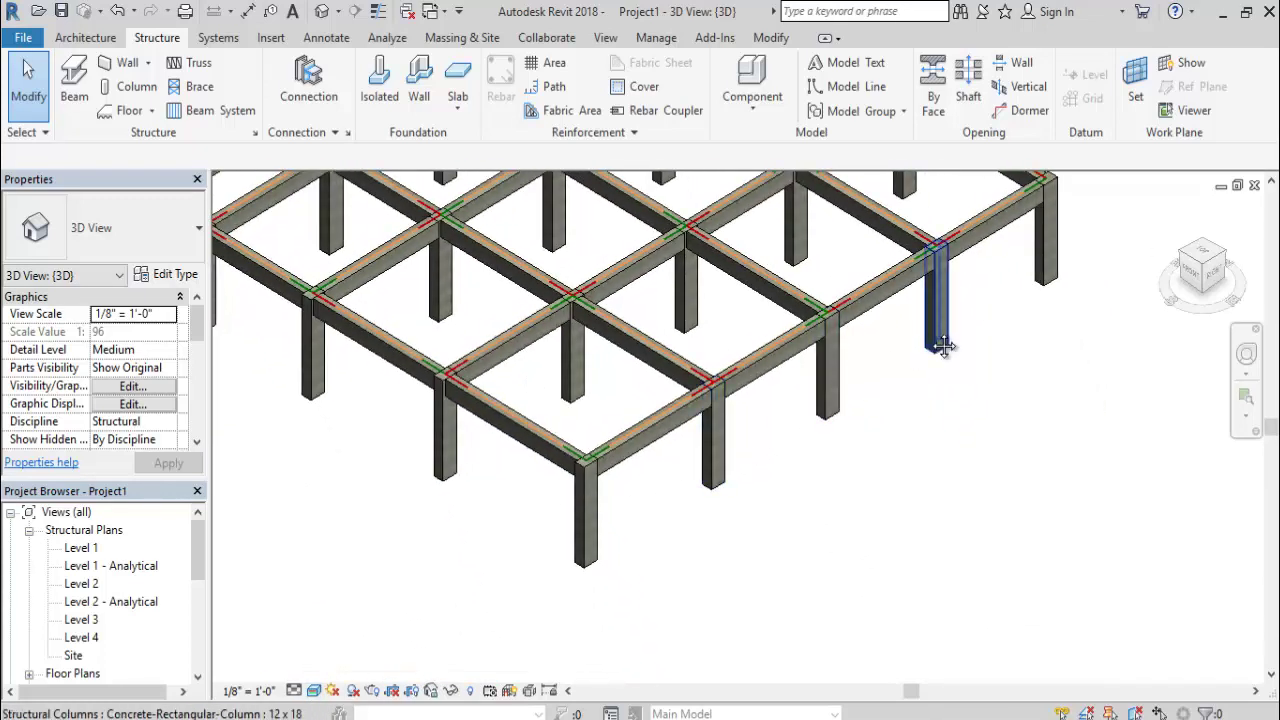
pyautogui.scroll(2, 979, 472)
pyautogui.scroll(-2, 979, 472)
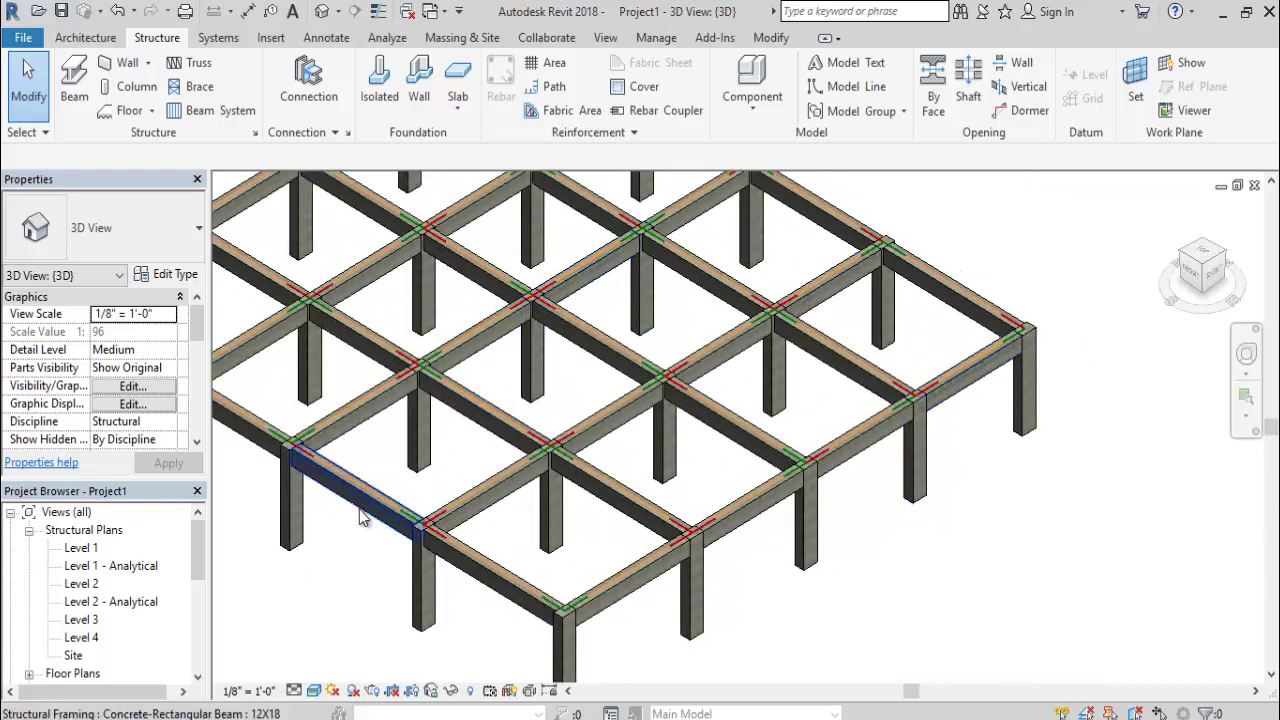
pyautogui.scroll(5, 355, 520)
pyautogui.scroll(-2, 350, 515)
pyautogui.scroll(-2, 435, 466)
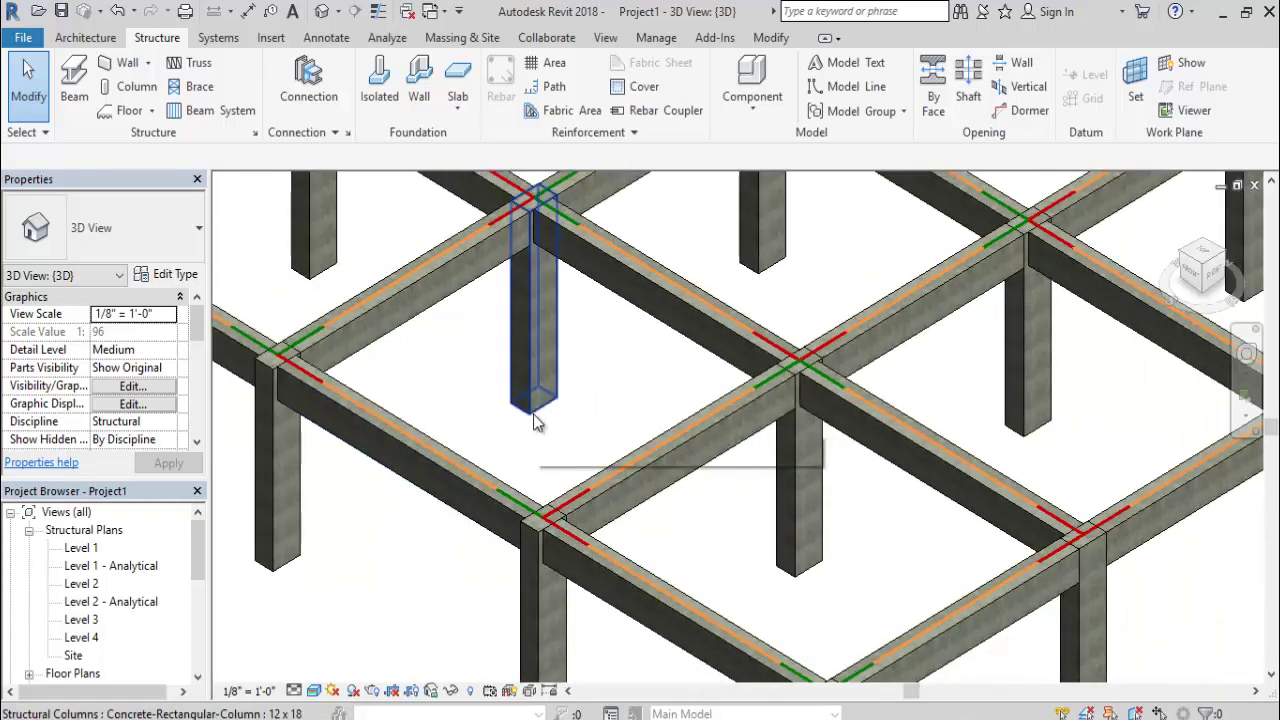
pyautogui.scroll(-2, 535, 422)
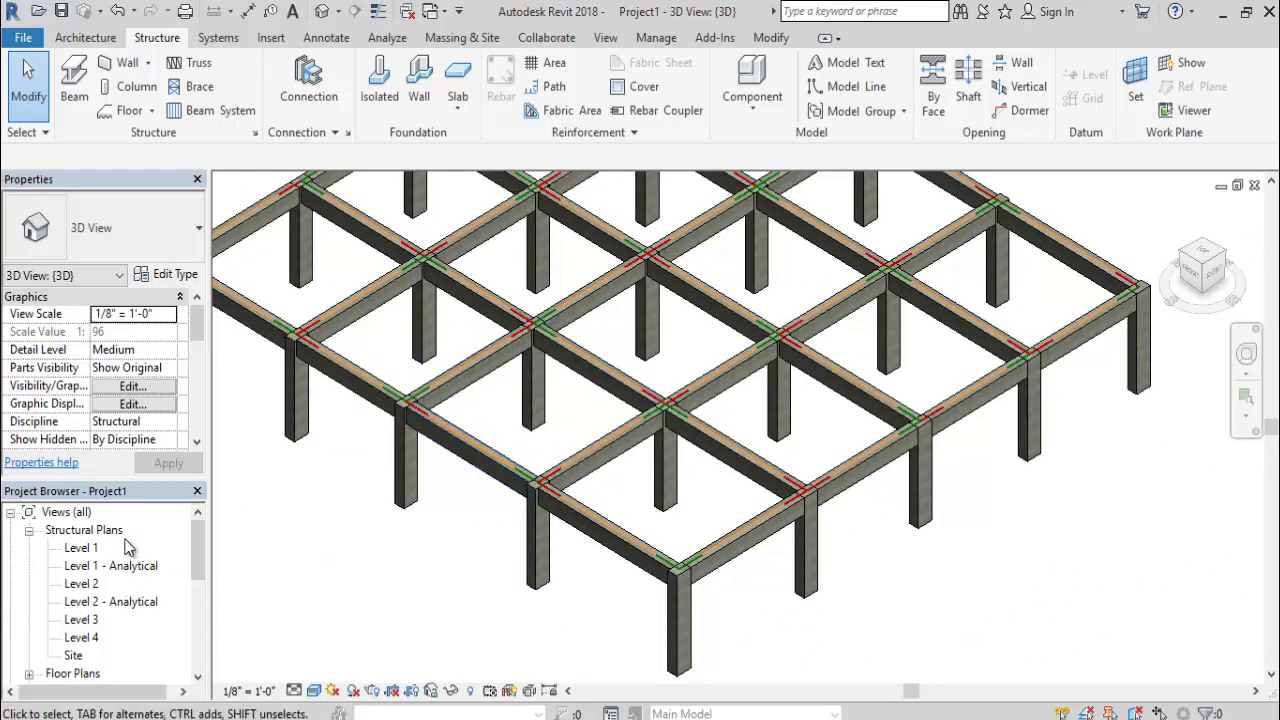
# In the Level 1 plan, start an isolated footing and edit its type to 3'-0" x 5'-0" x 1'-6".
pyautogui.doubleClick(78, 549)
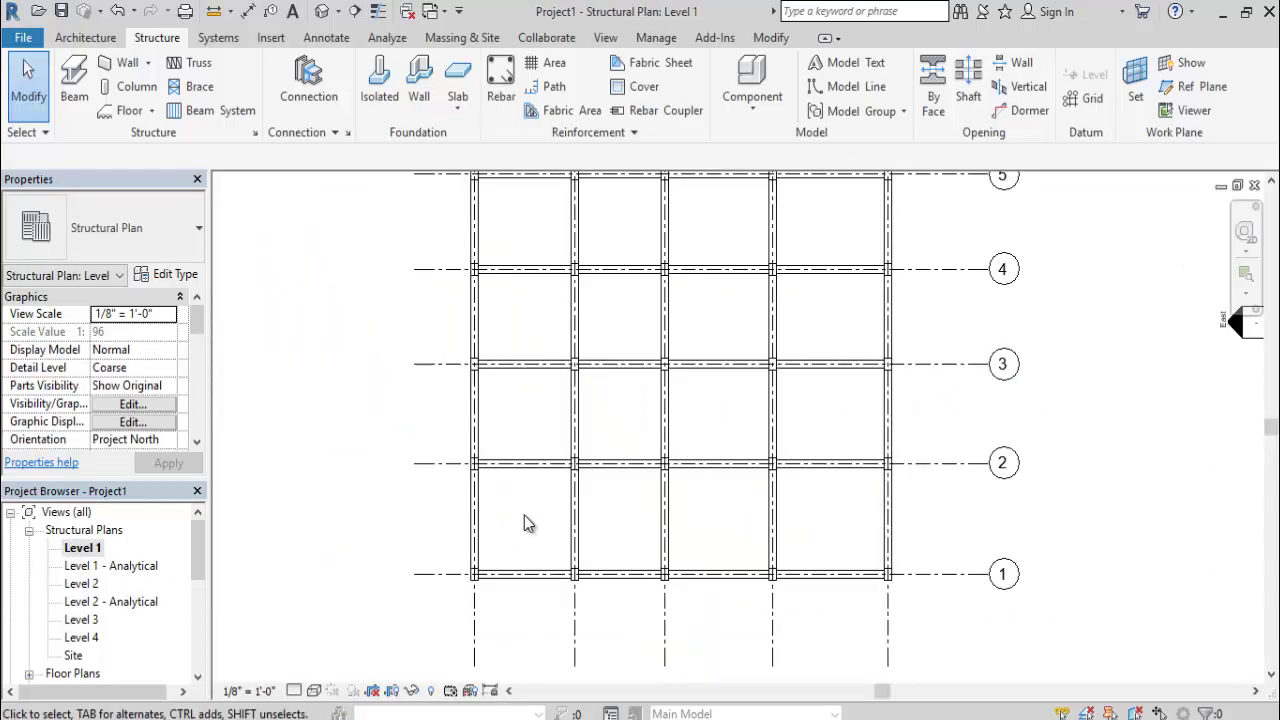
pyautogui.click(381, 88)
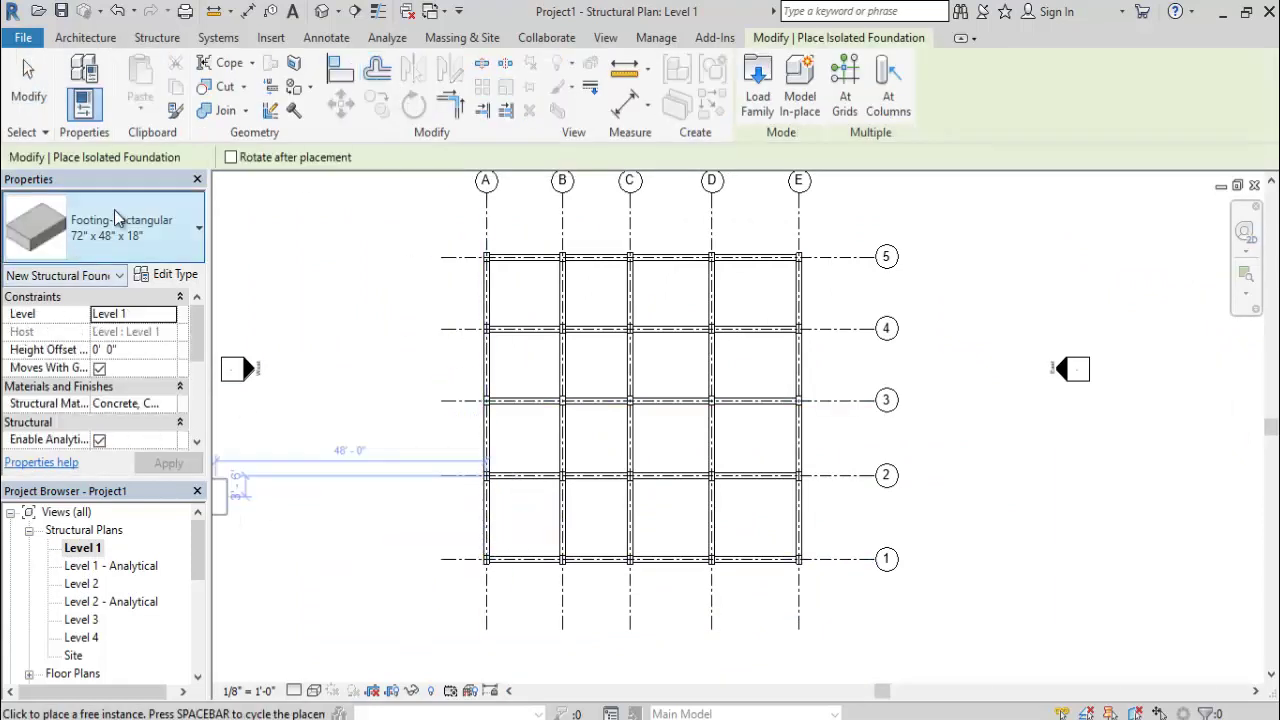
pyautogui.click(174, 275)
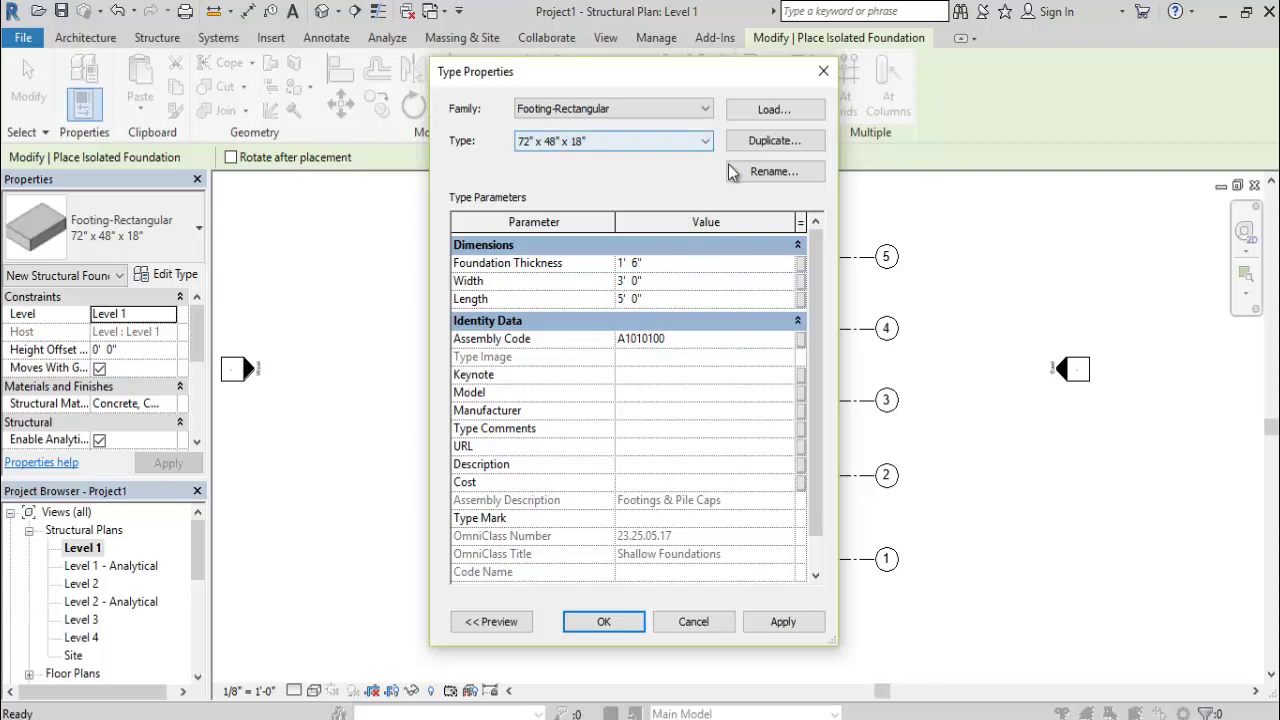
# Apply and confirm the new footing type dimensions, then zoom into the plan.
pyautogui.click(783, 624)
pyautogui.click(602, 622)
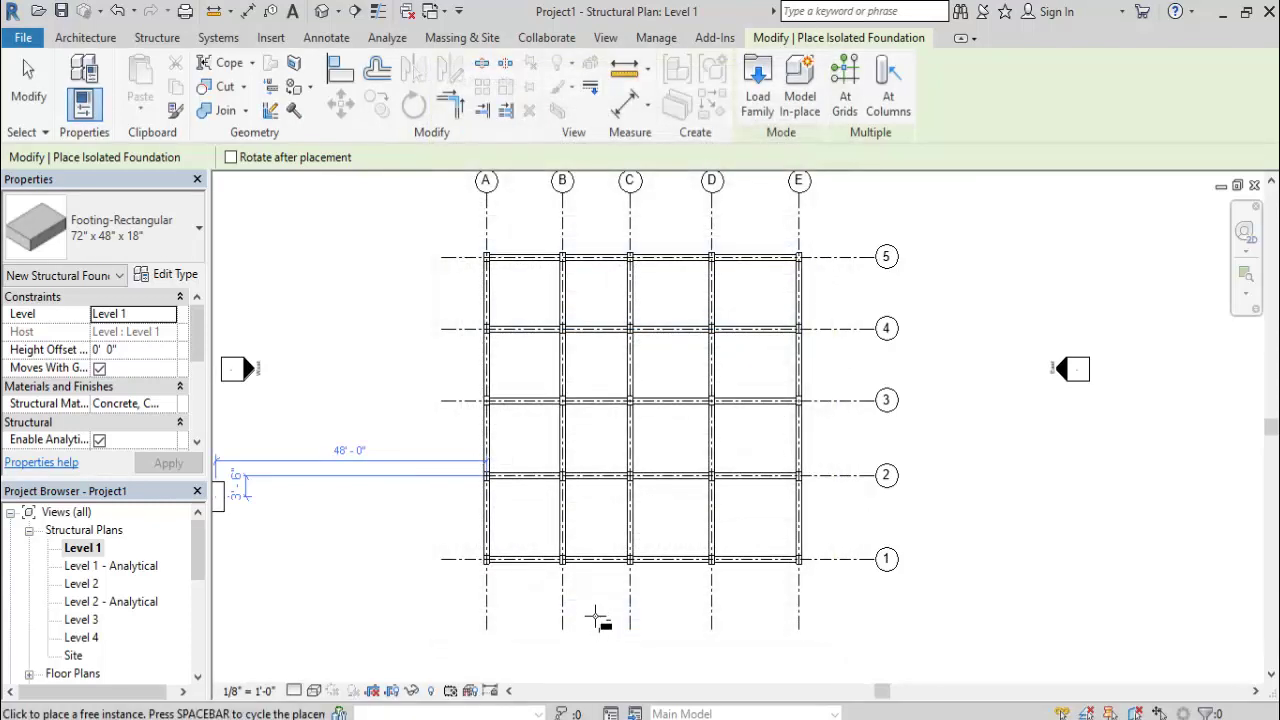
pyautogui.scroll(2, 490, 560)
pyautogui.scroll(2, 490, 560)
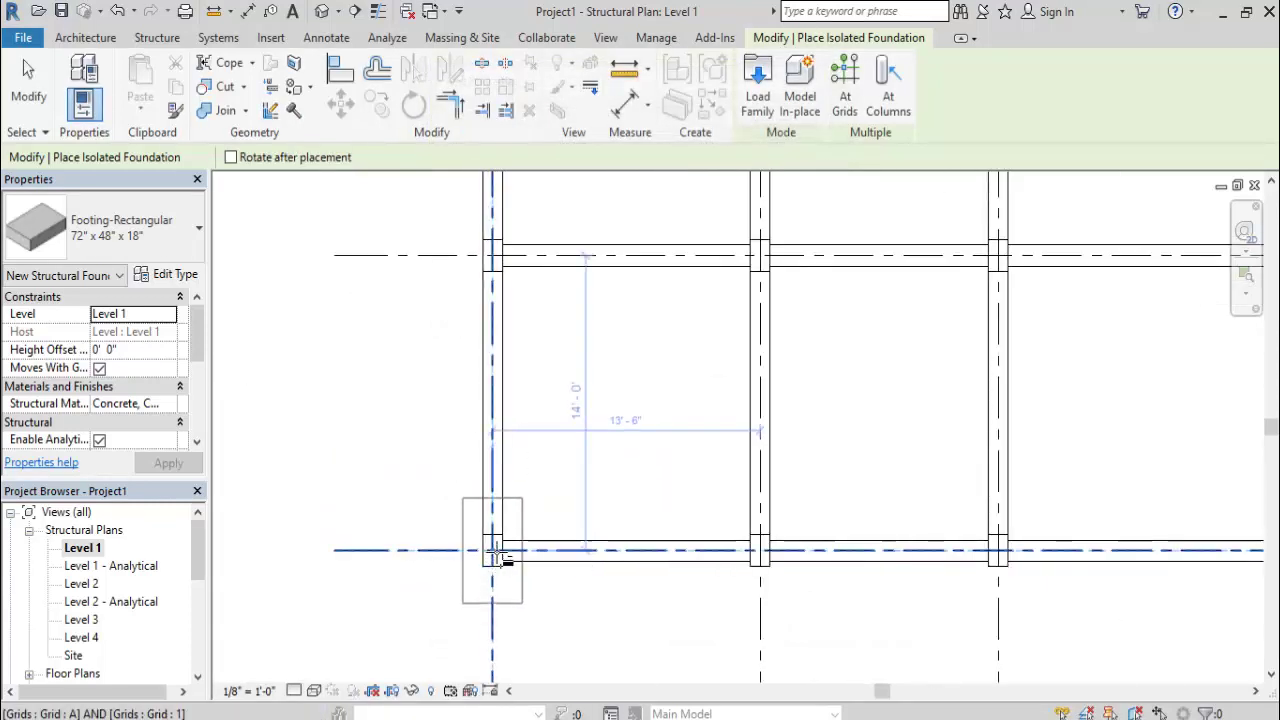
# Place isolated footings at grid intersections A-1 and B-1, then end placement.
pyautogui.click(494, 552)
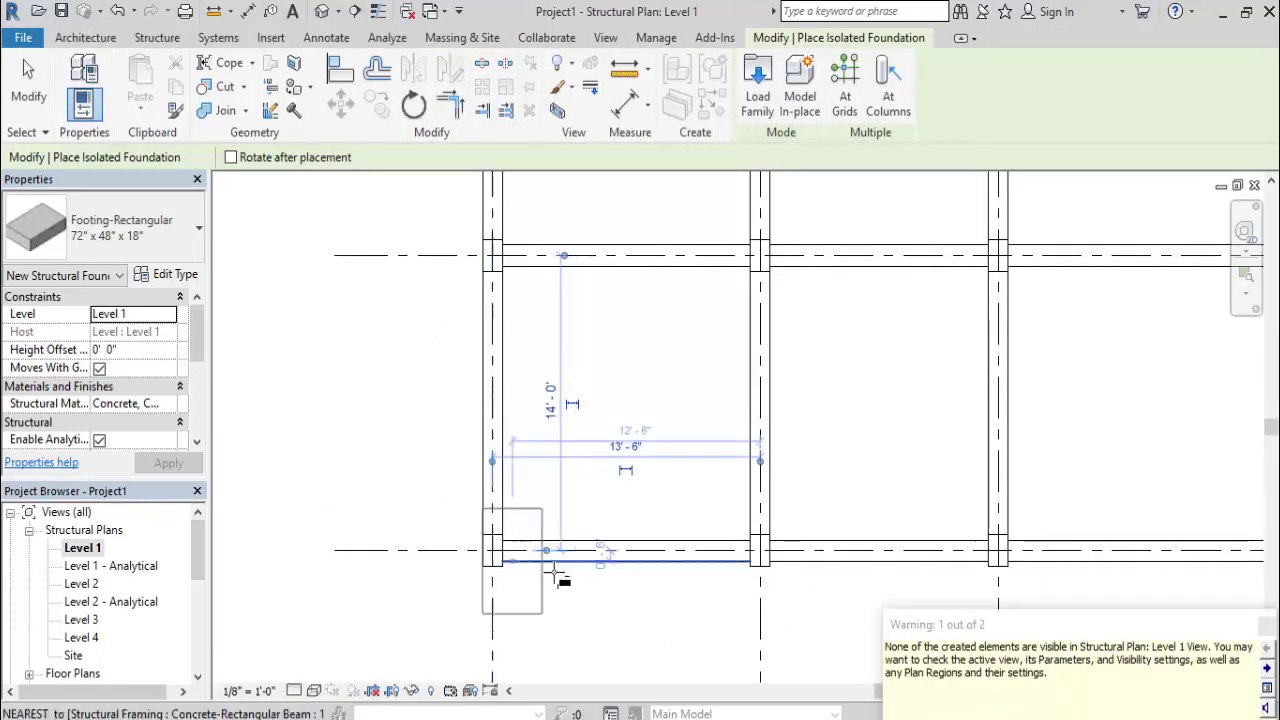
pyautogui.click(765, 558)
pyautogui.moveTo(714, 543); pyautogui.dragTo(407, 464, button='middle')
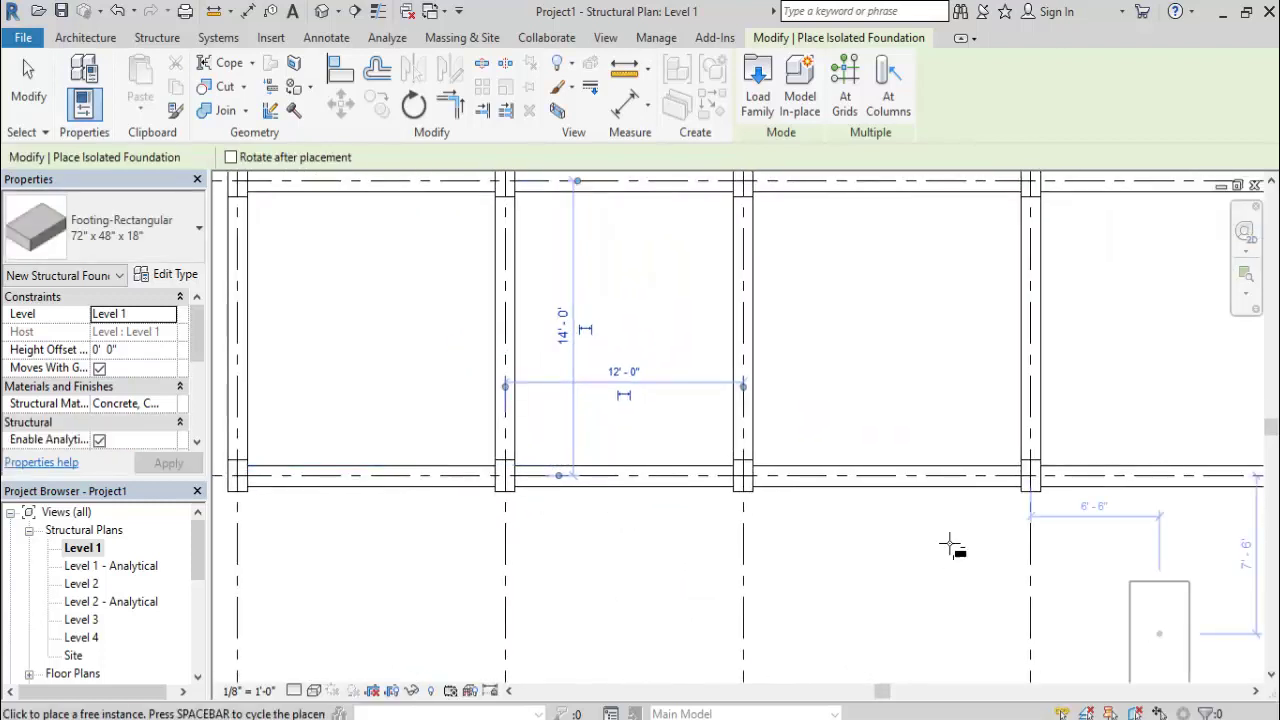
pyautogui.rightClick(817, 357)
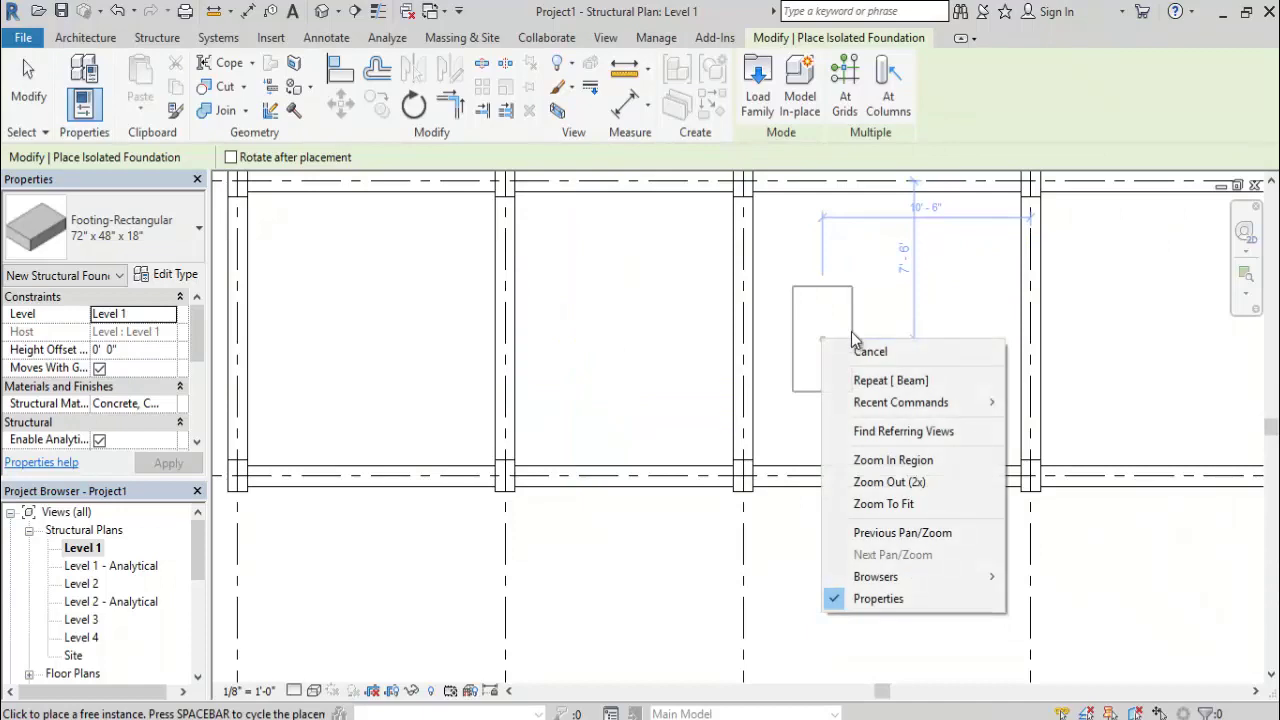
pyautogui.click(878, 352)
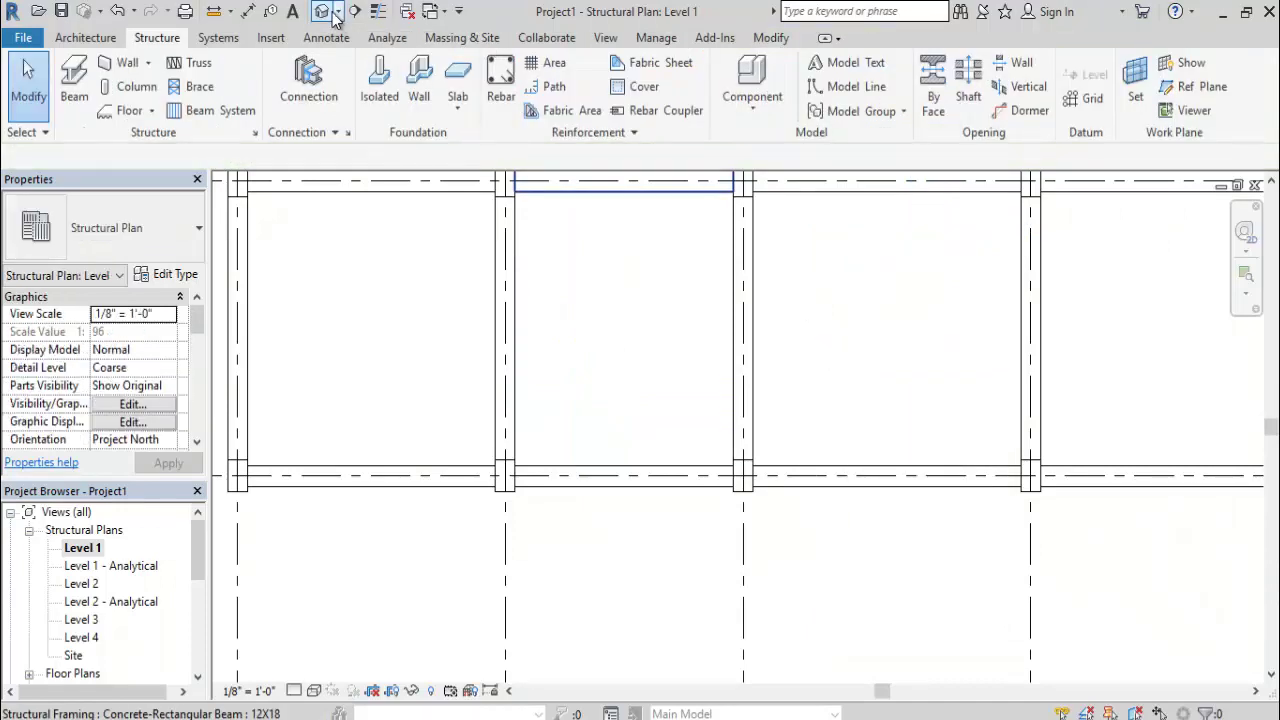
pyautogui.click(323, 12)
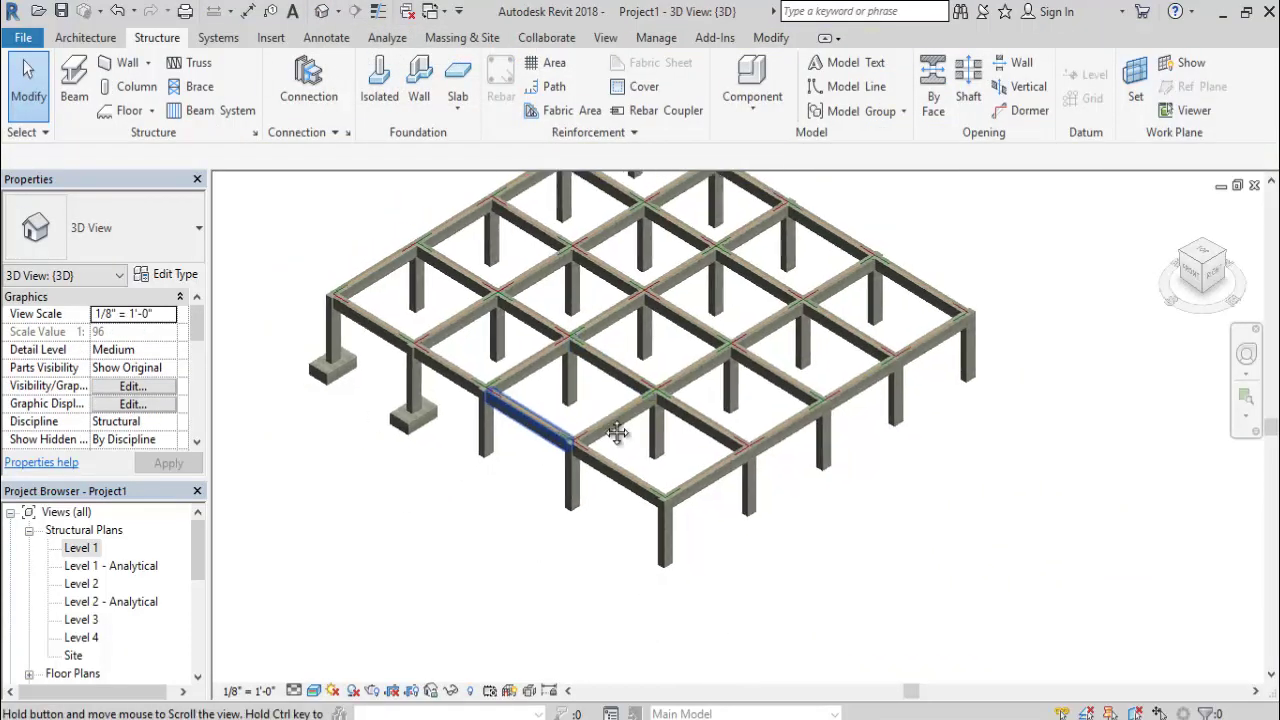
pyautogui.scroll(3, 524, 420)
pyautogui.scroll(3, 500, 415)
pyautogui.scroll(2, 450, 400)
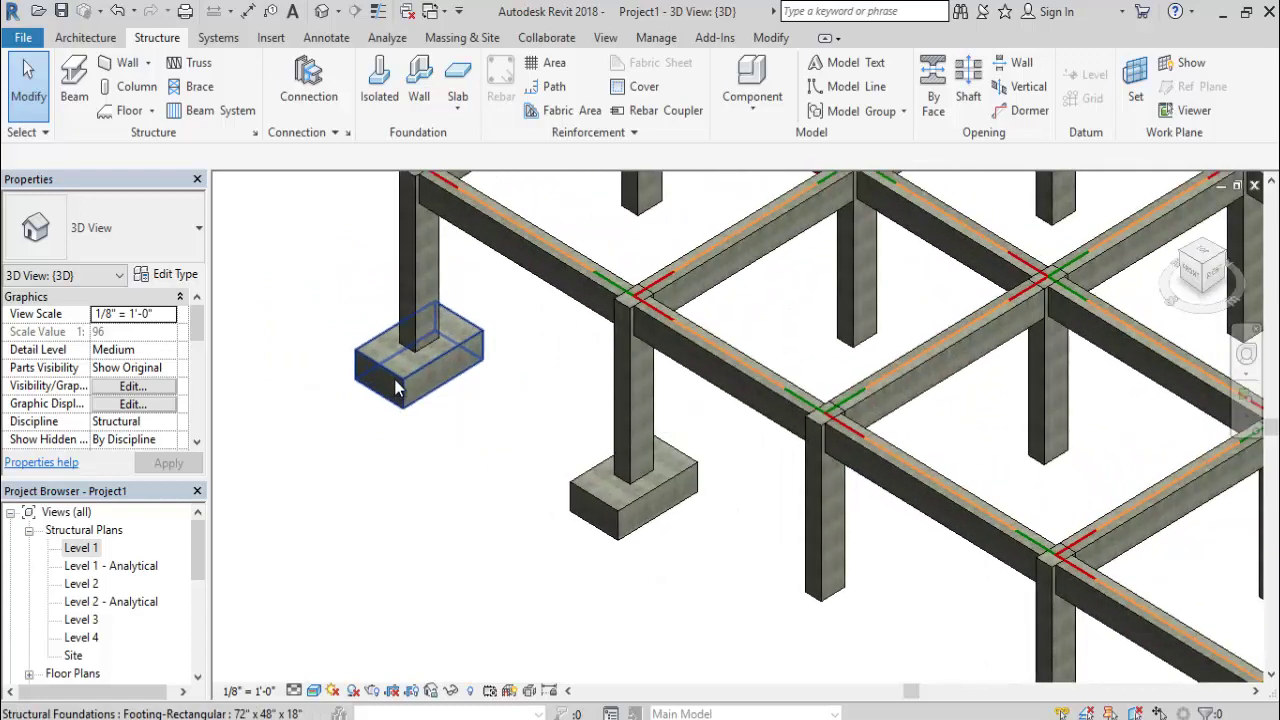
pyautogui.click(398, 390)
pyautogui.scroll(-1, 505, 374)
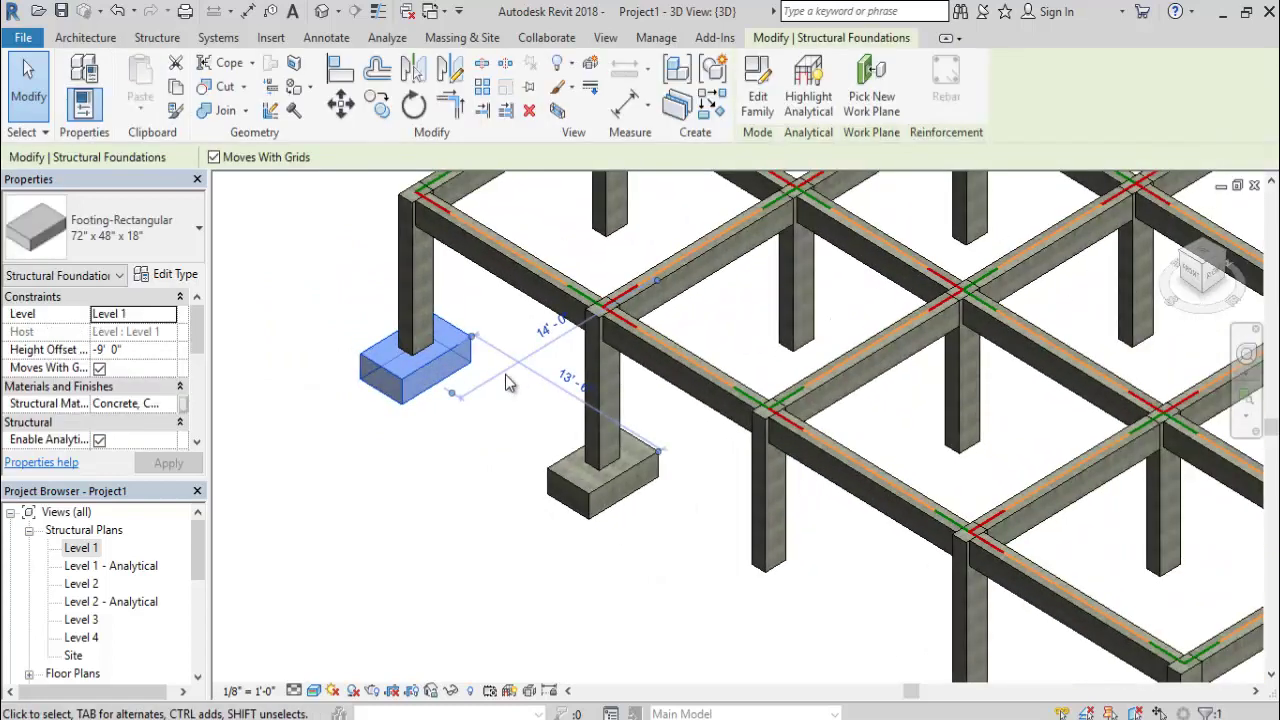
pyautogui.scroll(-1, 500, 457)
pyautogui.scroll(-1, 509, 471)
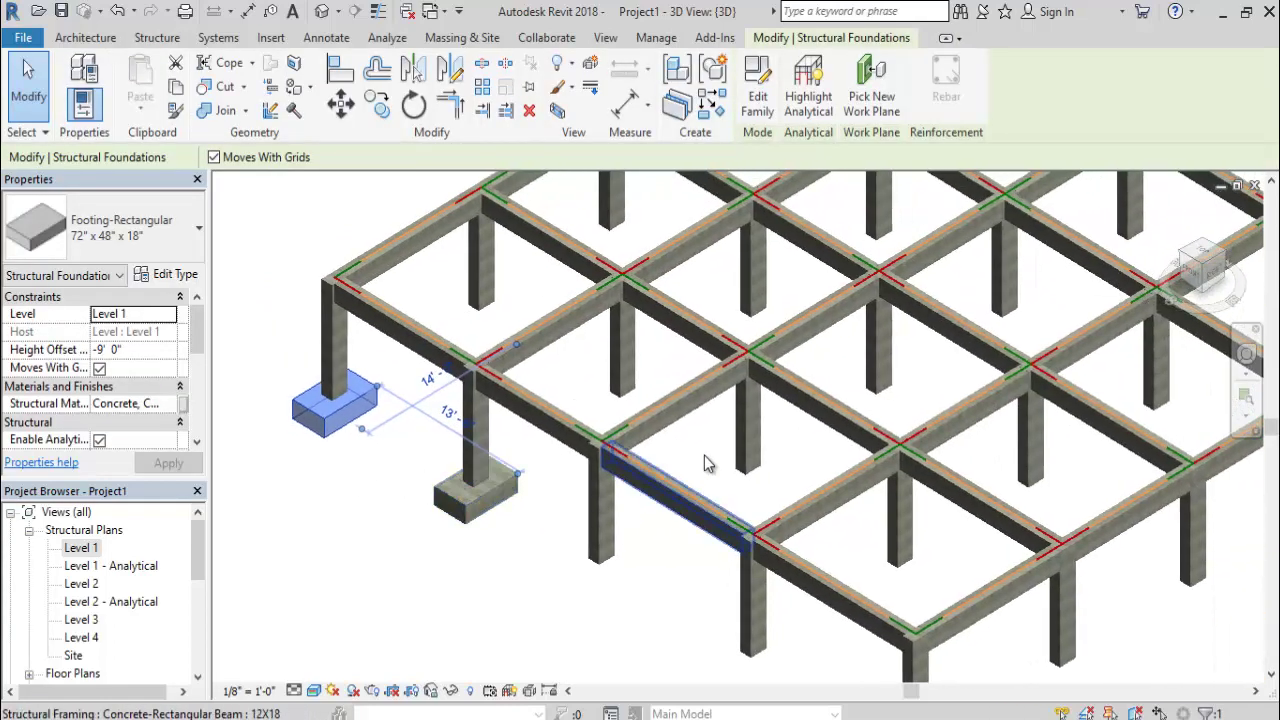
pyautogui.moveTo(838, 415); pyautogui.dragTo(638, 367, button='middle')
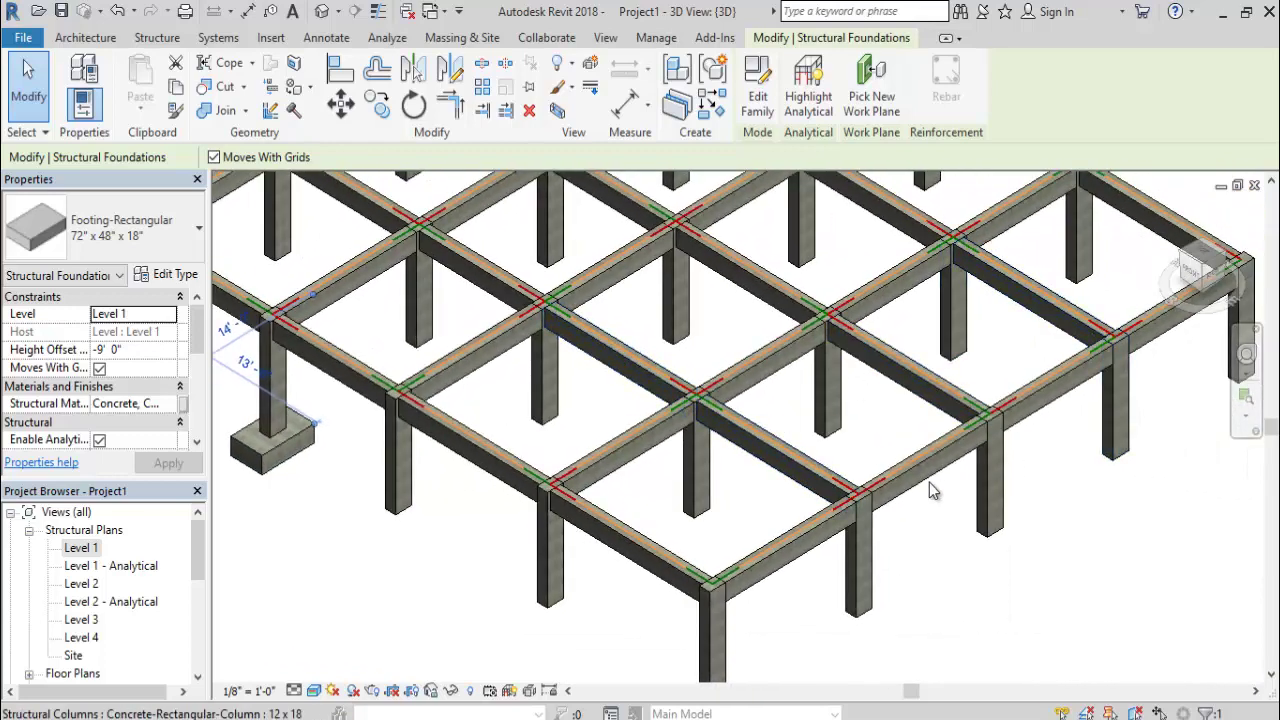
pyautogui.moveTo(720, 606); pyautogui.dragTo(726, 531, button='middle')
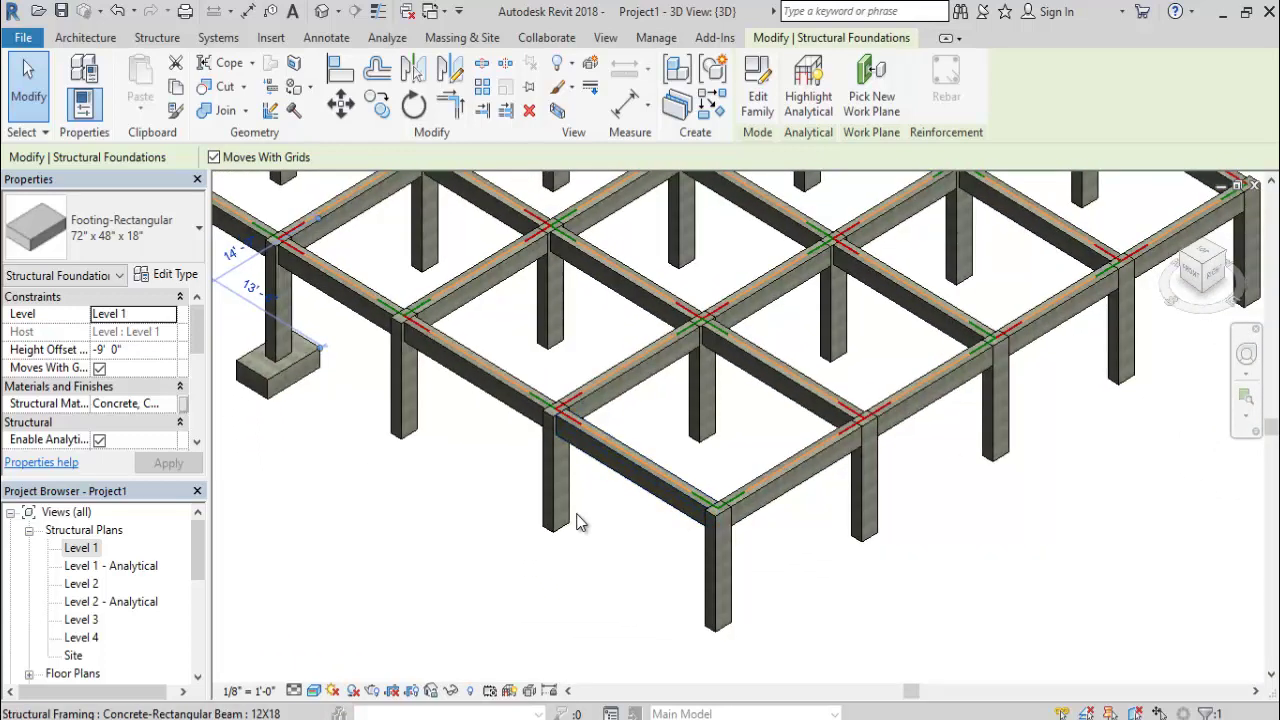
pyautogui.click(475, 514)
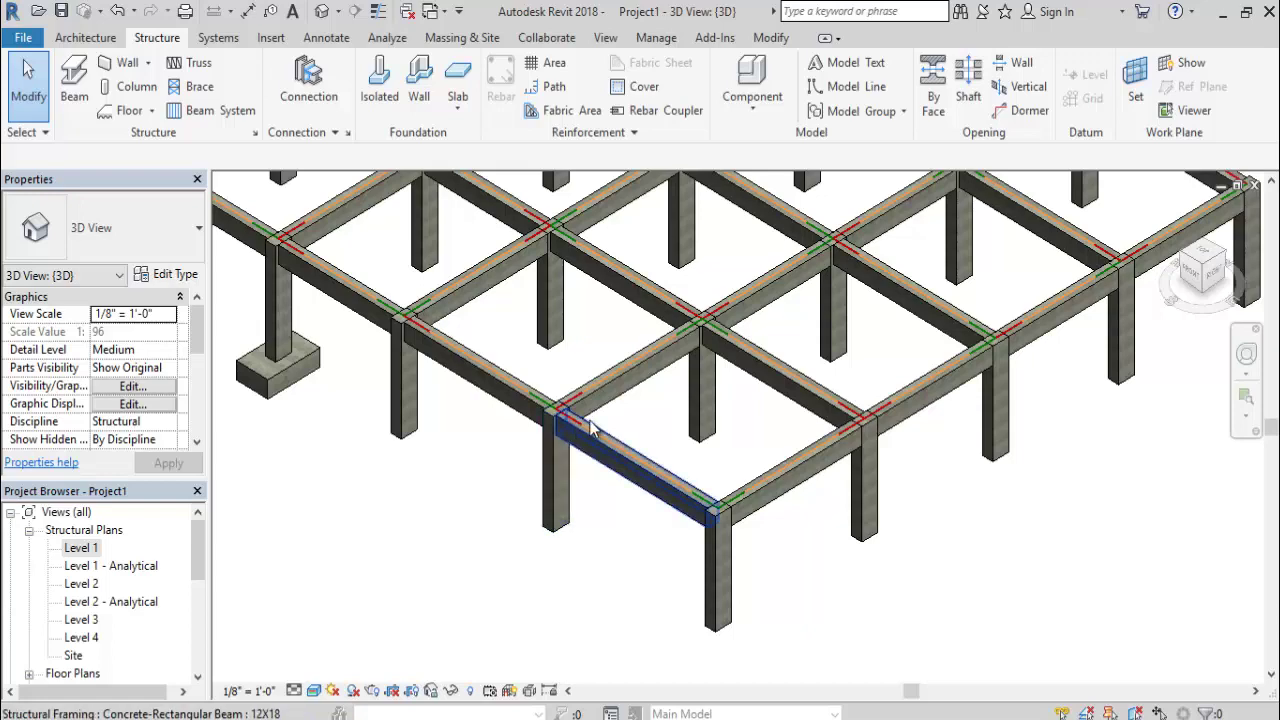
pyautogui.scroll(3, 598, 432)
pyautogui.scroll(-3, 624, 450)
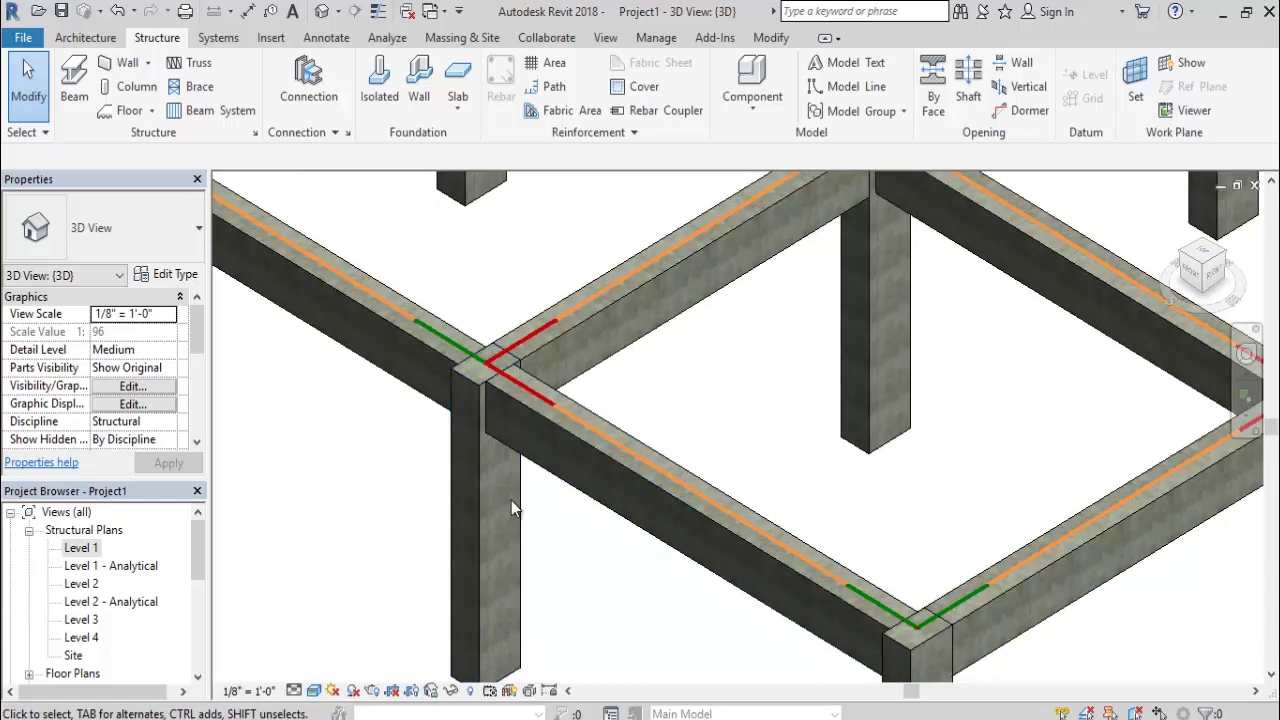
pyautogui.scroll(-2, 501, 508)
# In the Level 1 plan, place isolated footings at C-1 and D-1, then end placement.
pyautogui.doubleClick(79, 549)
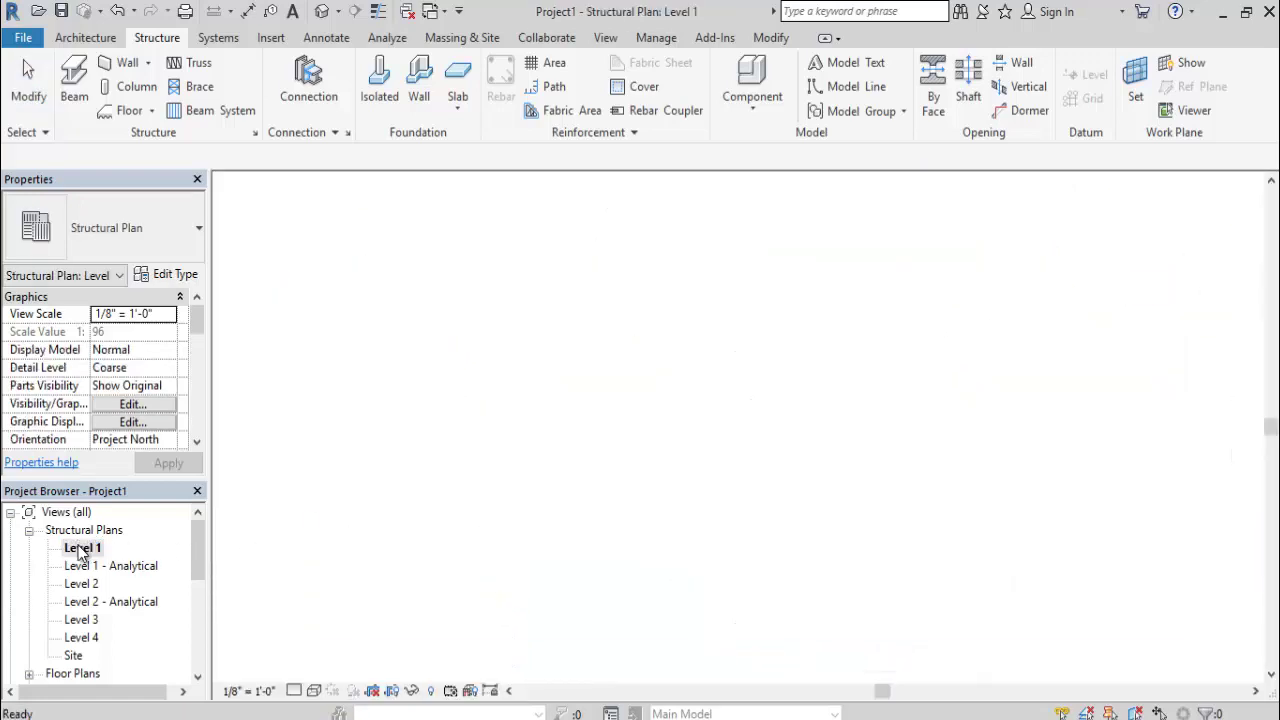
pyautogui.scroll(-2, 445, 522)
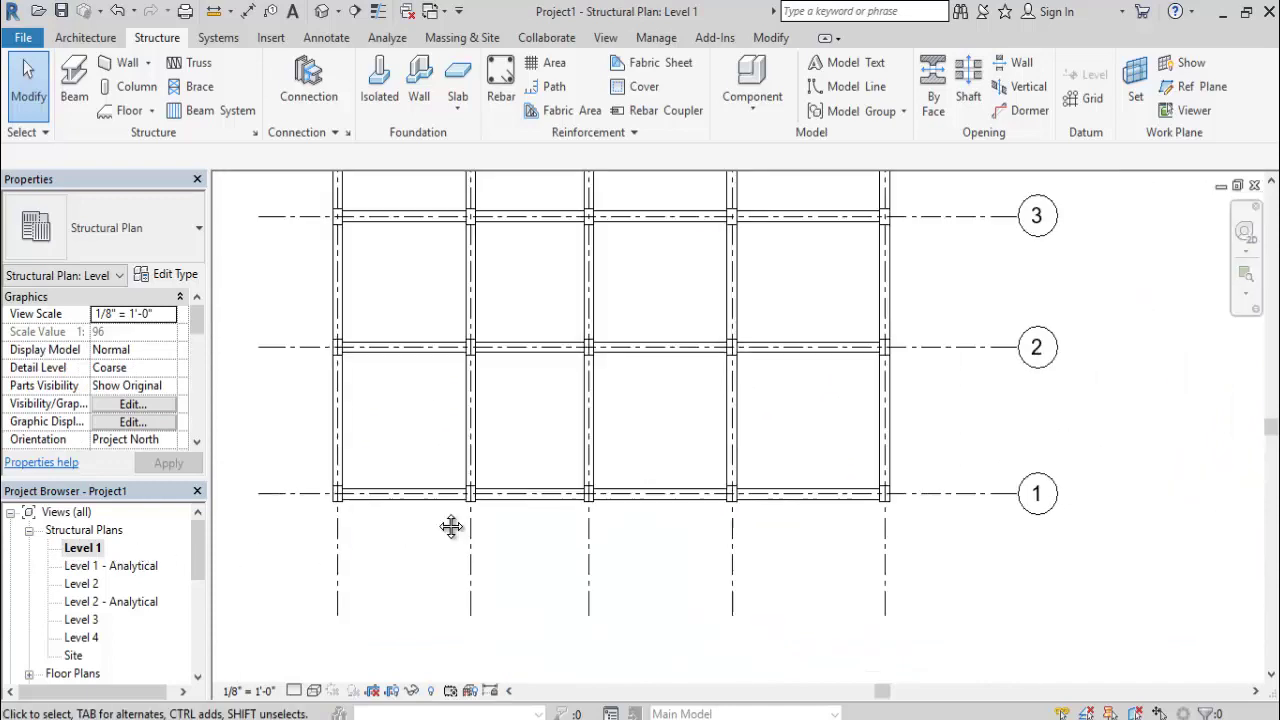
pyautogui.click(379, 88)
pyautogui.scroll(3, 587, 505)
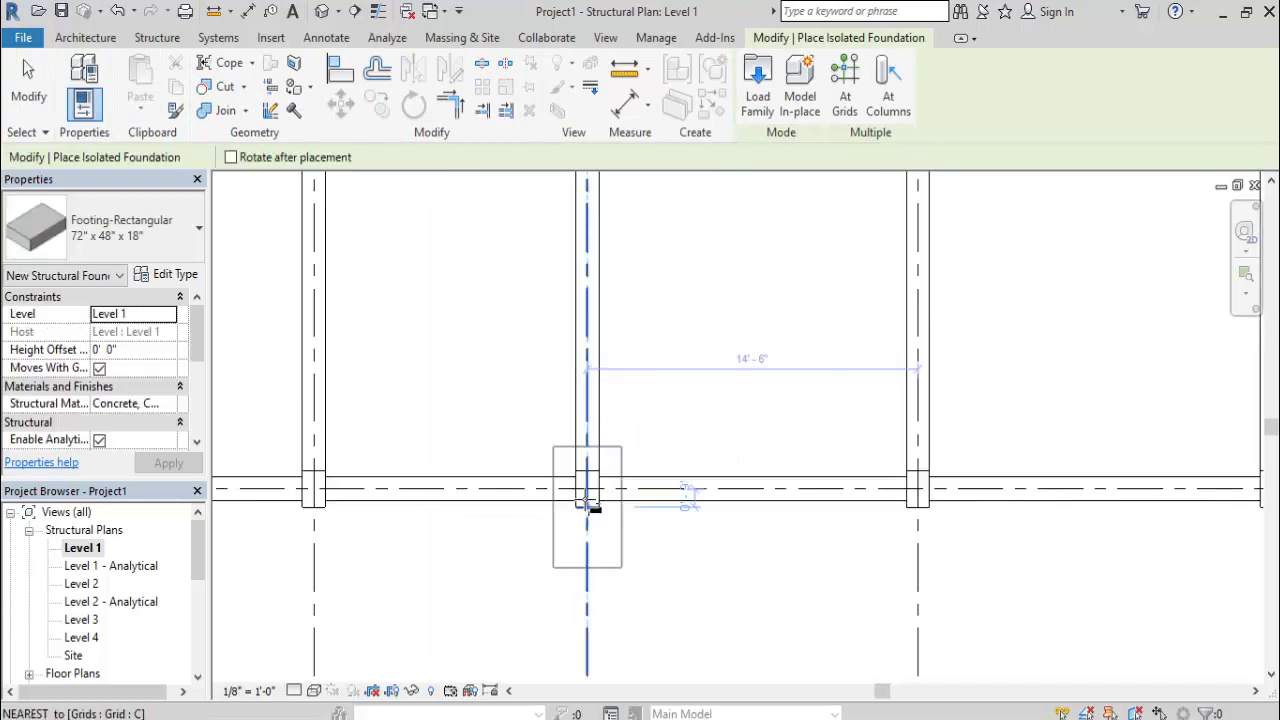
pyautogui.click(592, 497)
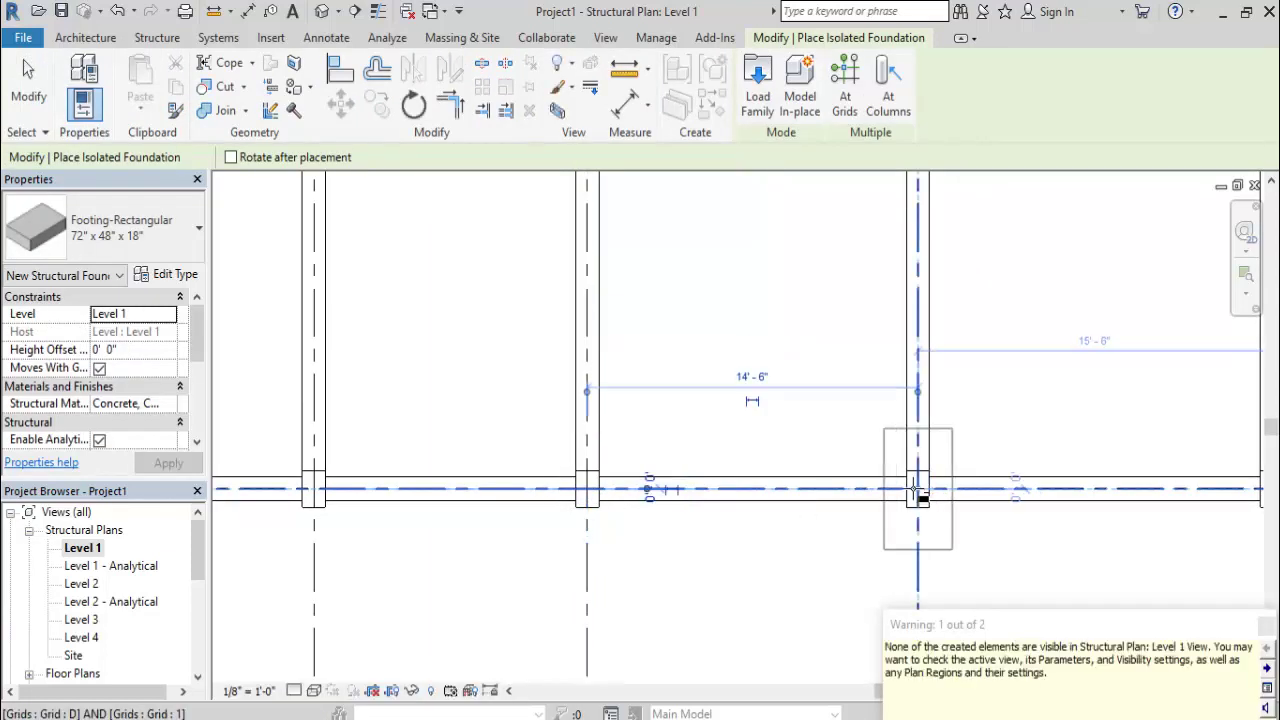
pyautogui.click(928, 497)
pyautogui.moveTo(928, 497); pyautogui.dragTo(840, 440, button='middle')
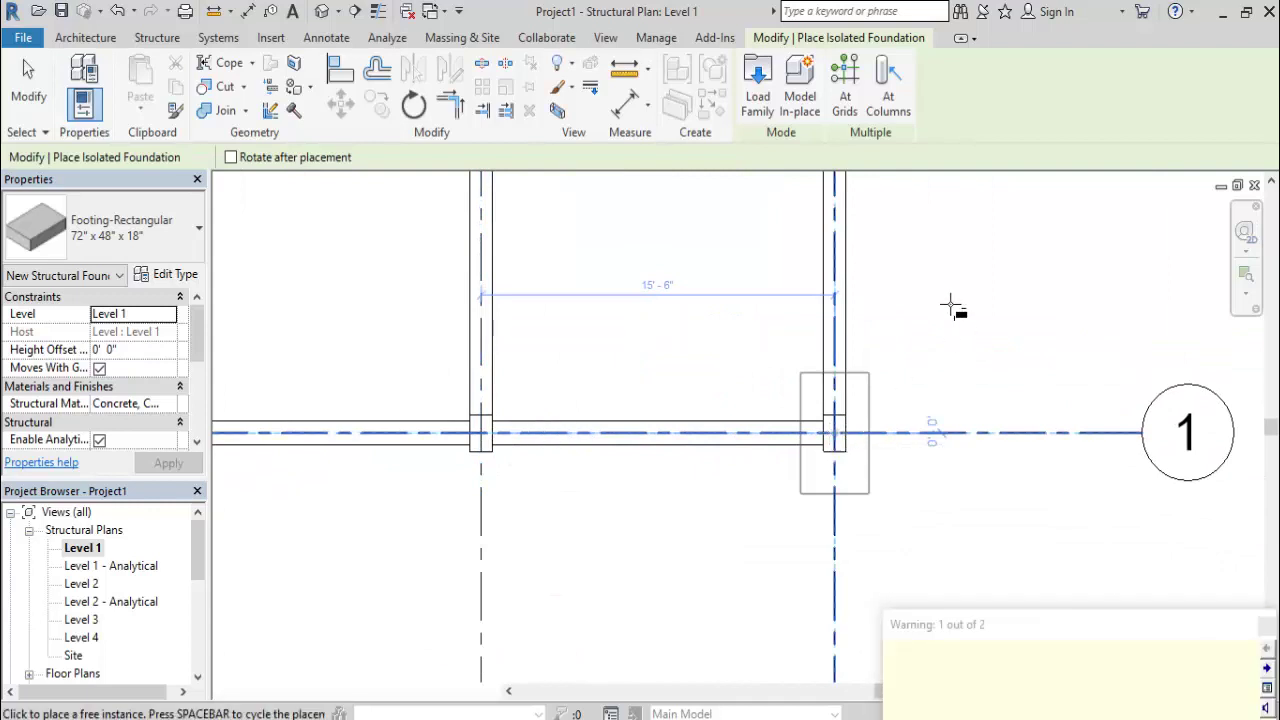
pyautogui.rightClick(946, 288)
pyautogui.rightClick(942, 284)
pyautogui.click(990, 300)
# Pan the Level 1 plan to bring grids 1 through 4 into view.
pyautogui.scroll(-3, 912, 350)
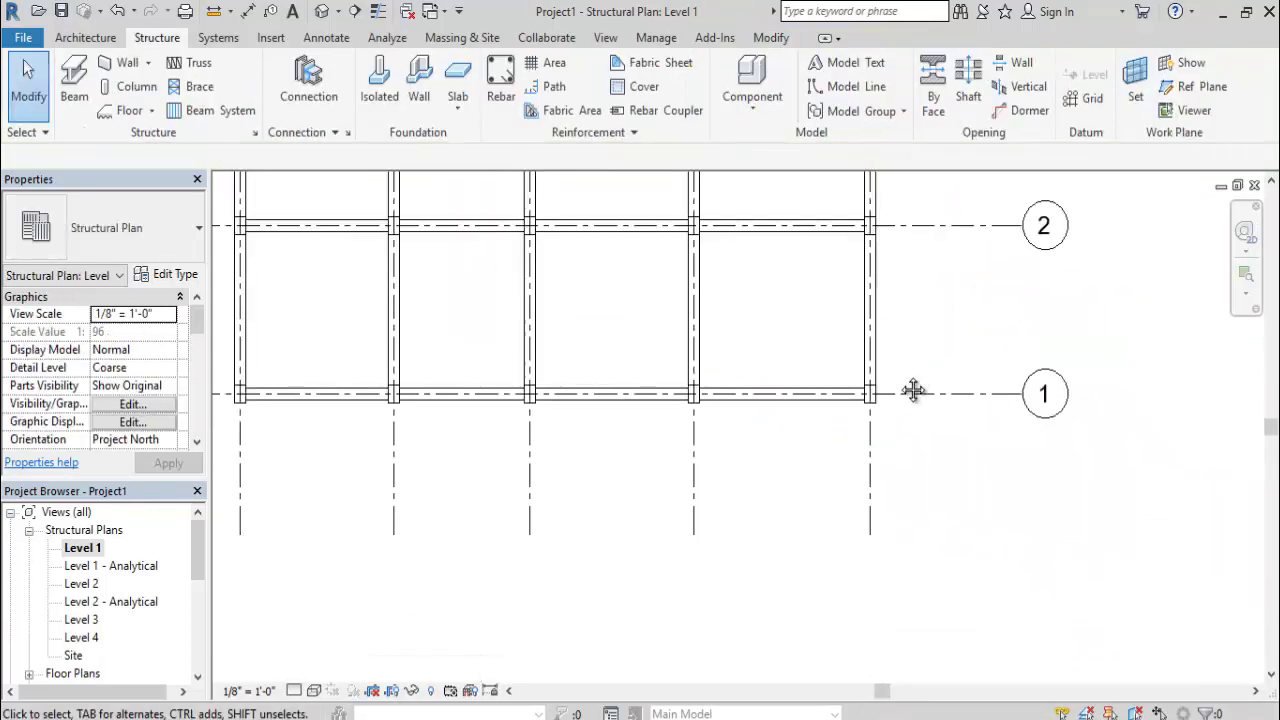
pyautogui.moveTo(650, 322); pyautogui.dragTo(625, 423, button='middle')
pyautogui.moveTo(697, 407); pyautogui.dragTo(706, 457, button='middle')
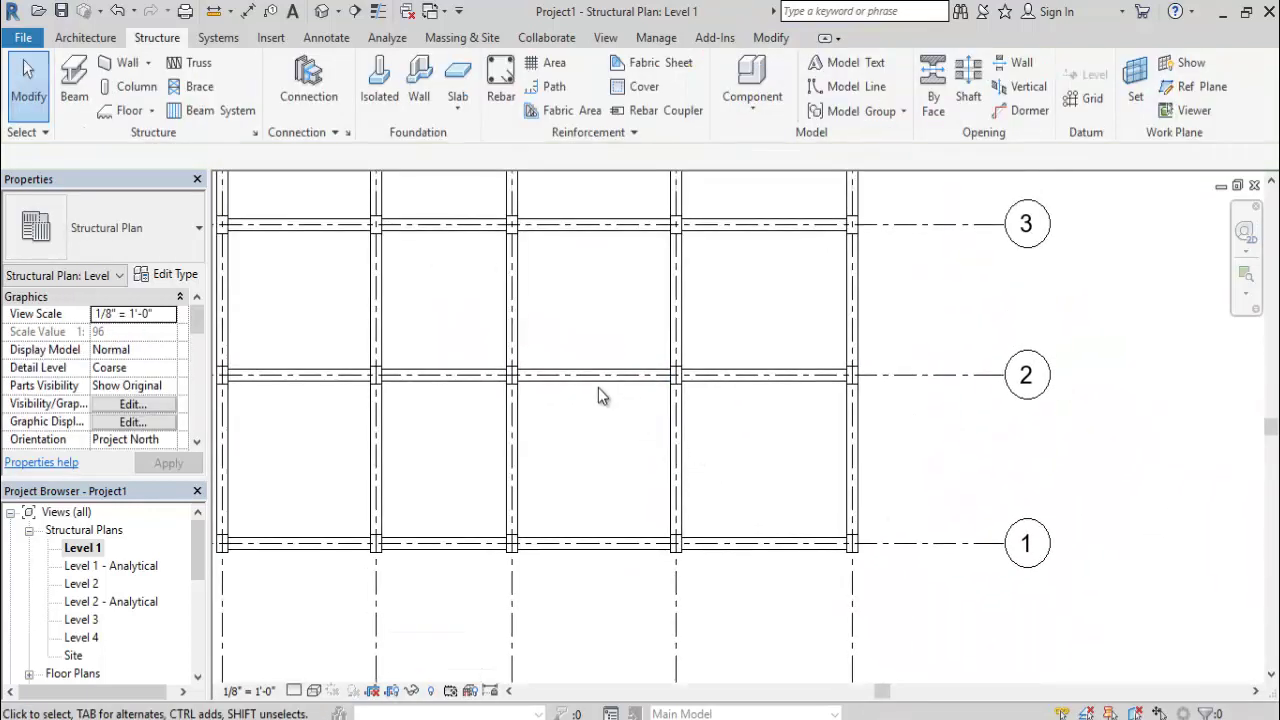
# Switch to the default 3D view and zoom out to show footings under grid 1 columns.
pyautogui.scroll(-2, 600, 394)
pyautogui.moveTo(608, 397); pyautogui.dragTo(608, 447, button='middle')
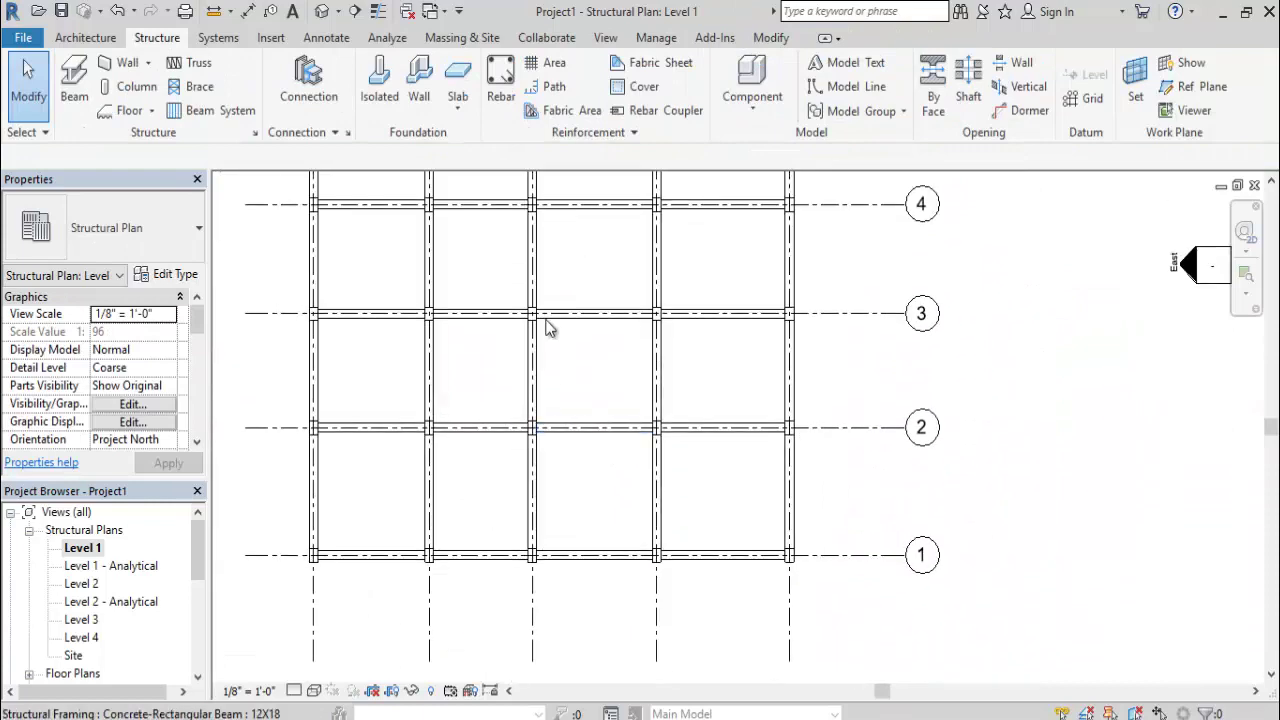
pyautogui.click(605, 37)
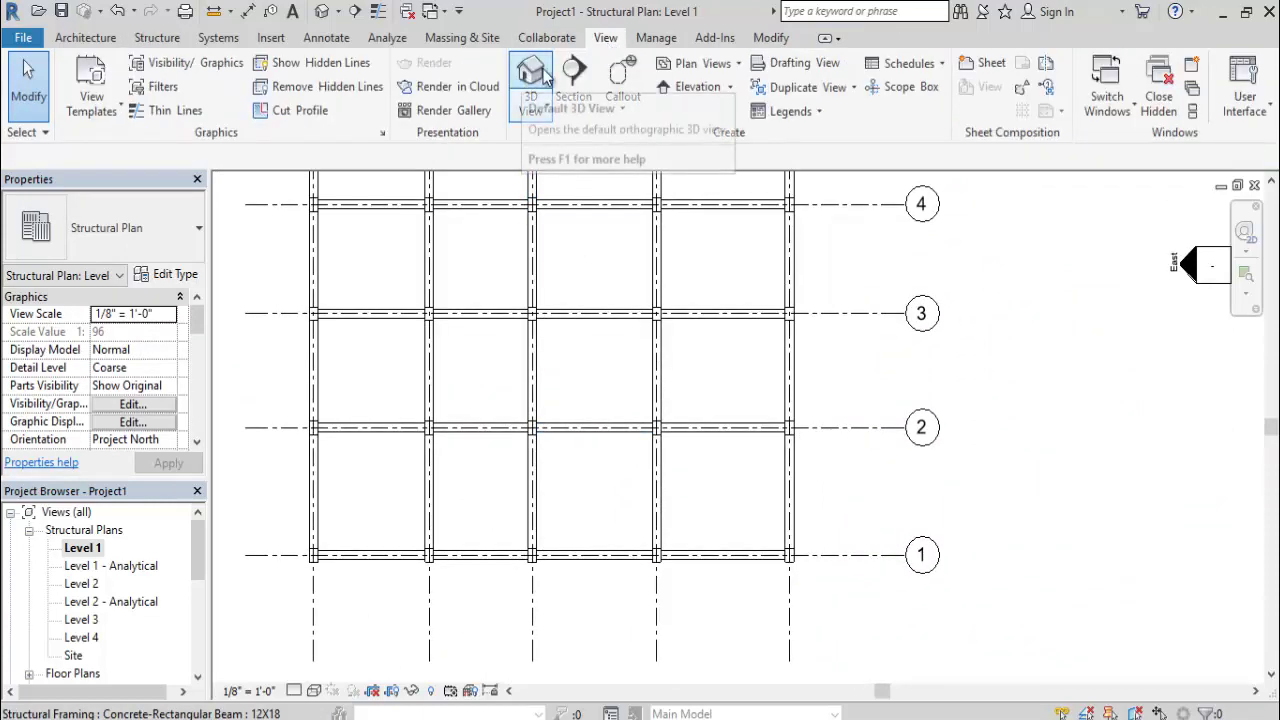
pyautogui.click(530, 75)
pyautogui.scroll(-3, 645, 435)
pyautogui.scroll(-1, 655, 500)
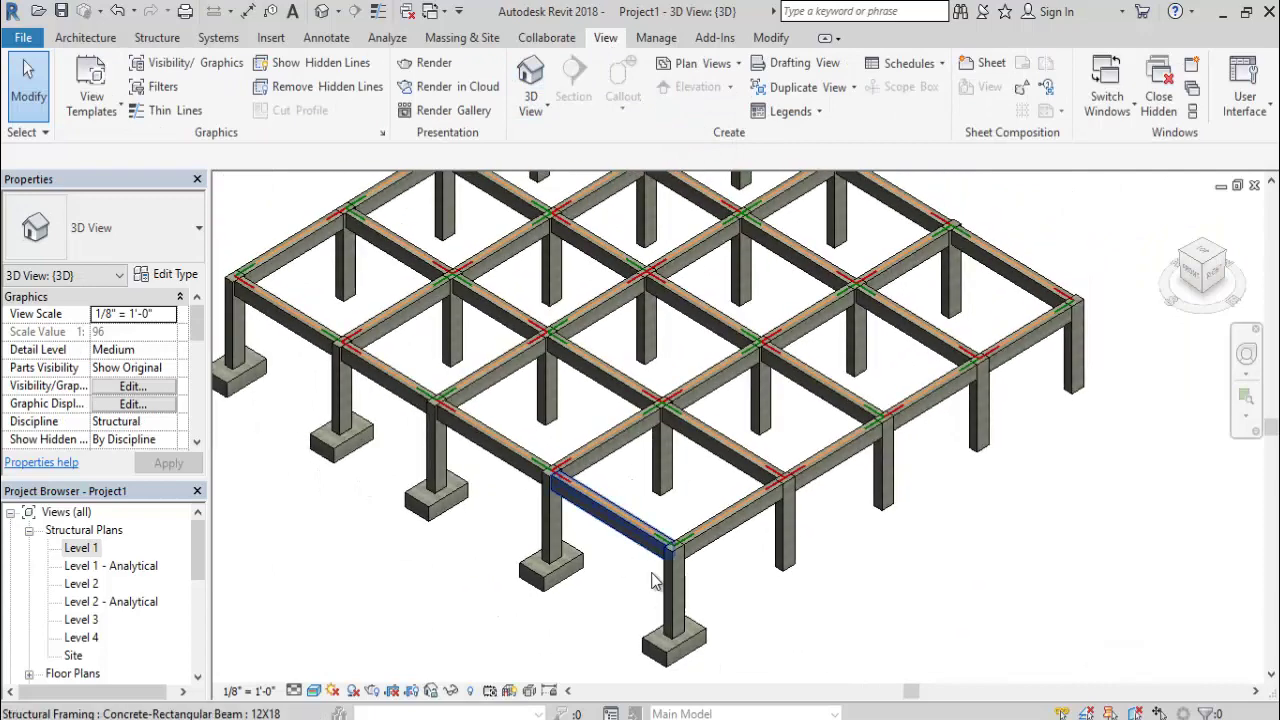